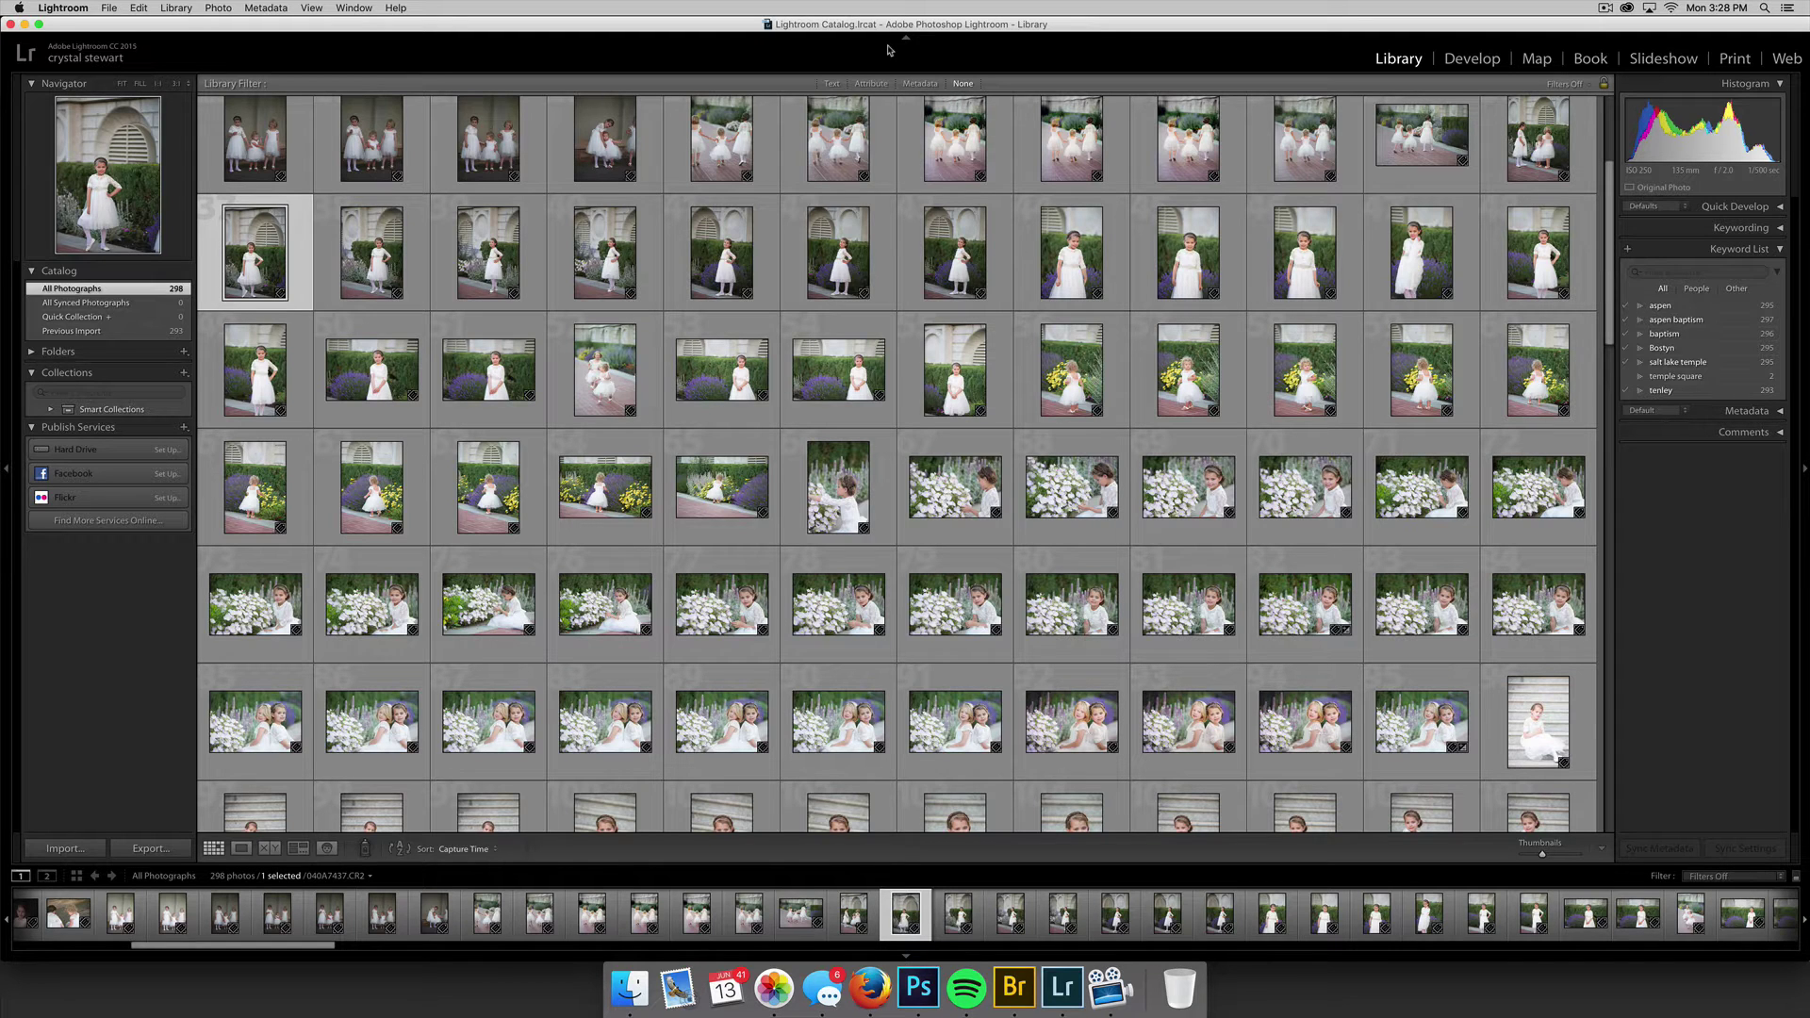
Start a photo import using the recently used baptism photos folder on My Book for Mac as the source.
click(66, 848)
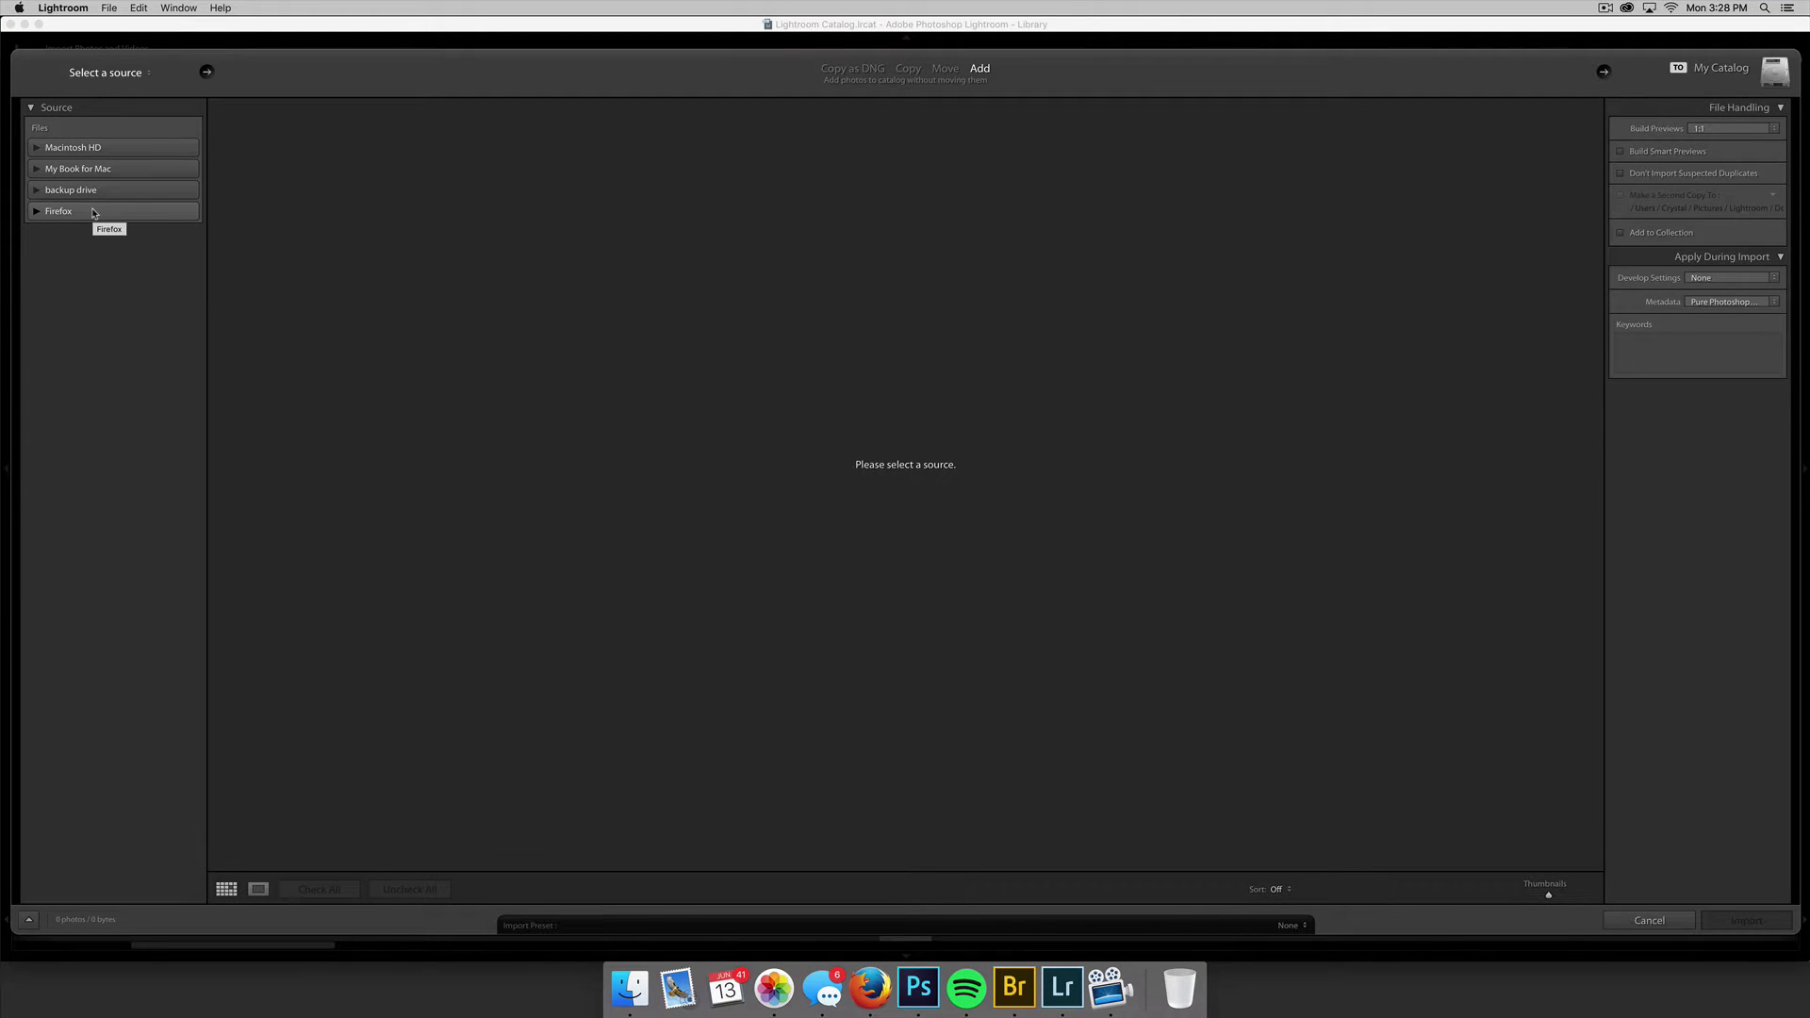
click(205, 75)
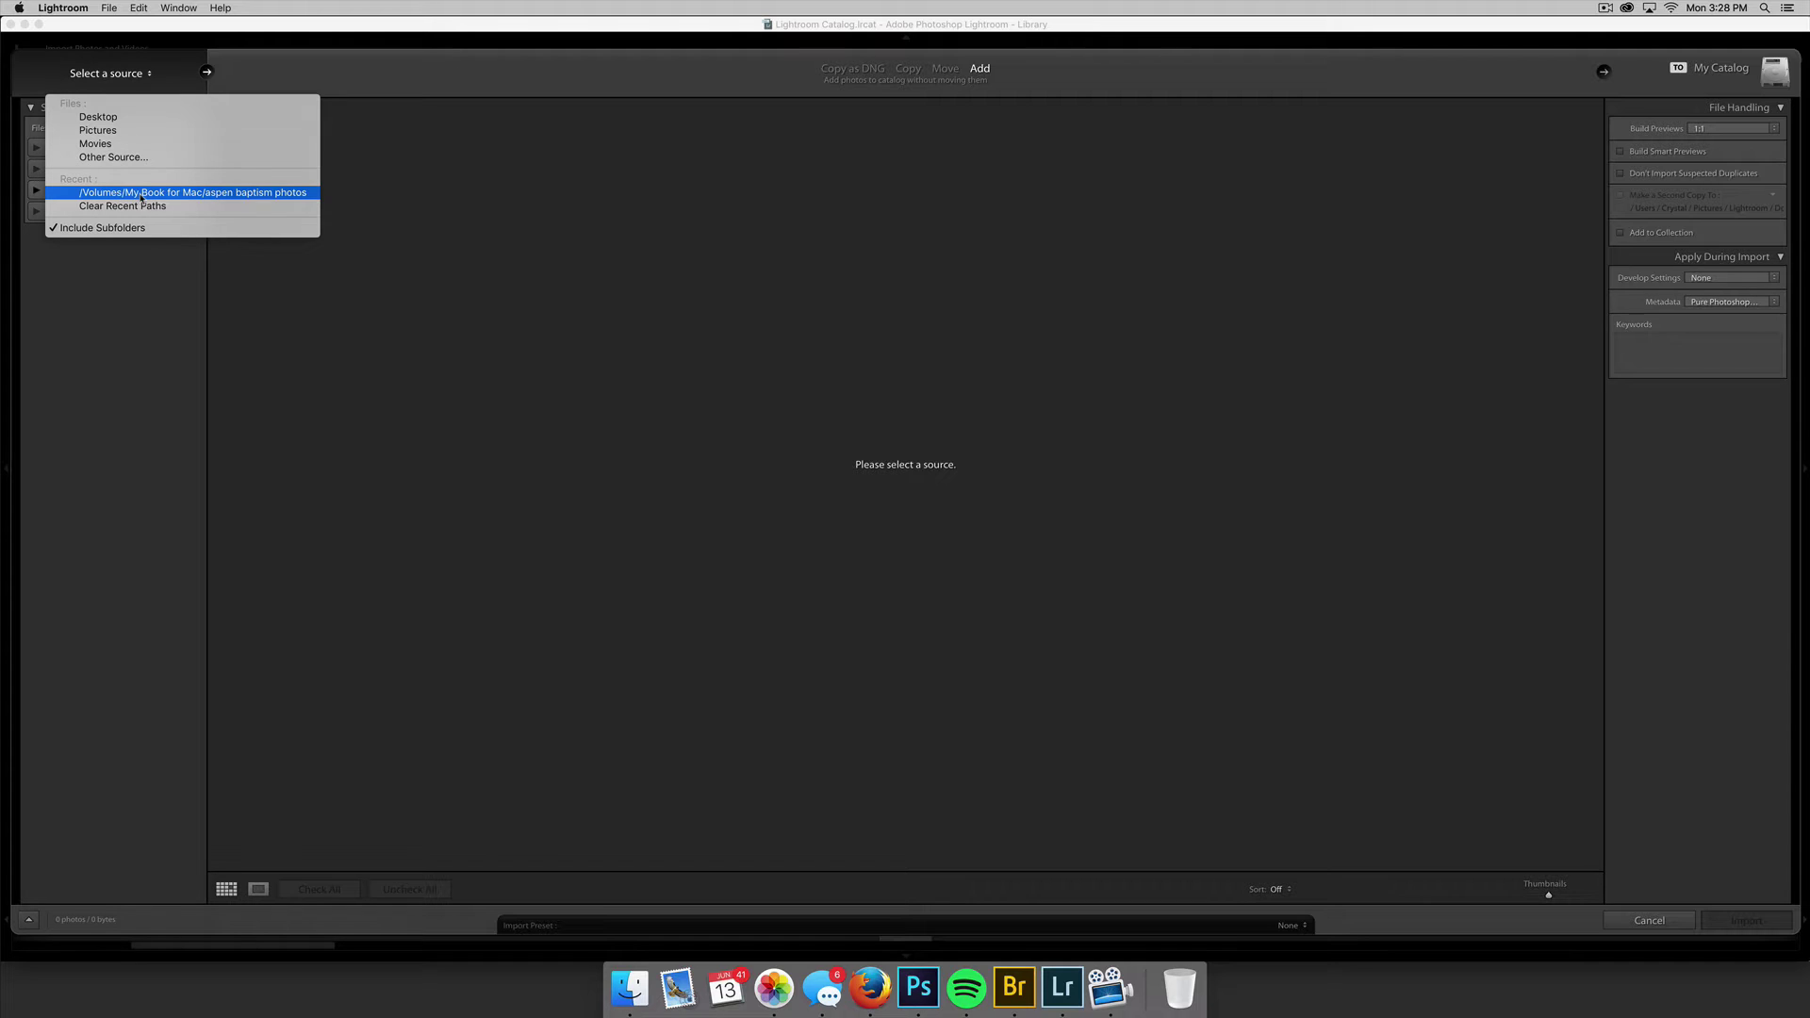
click(179, 194)
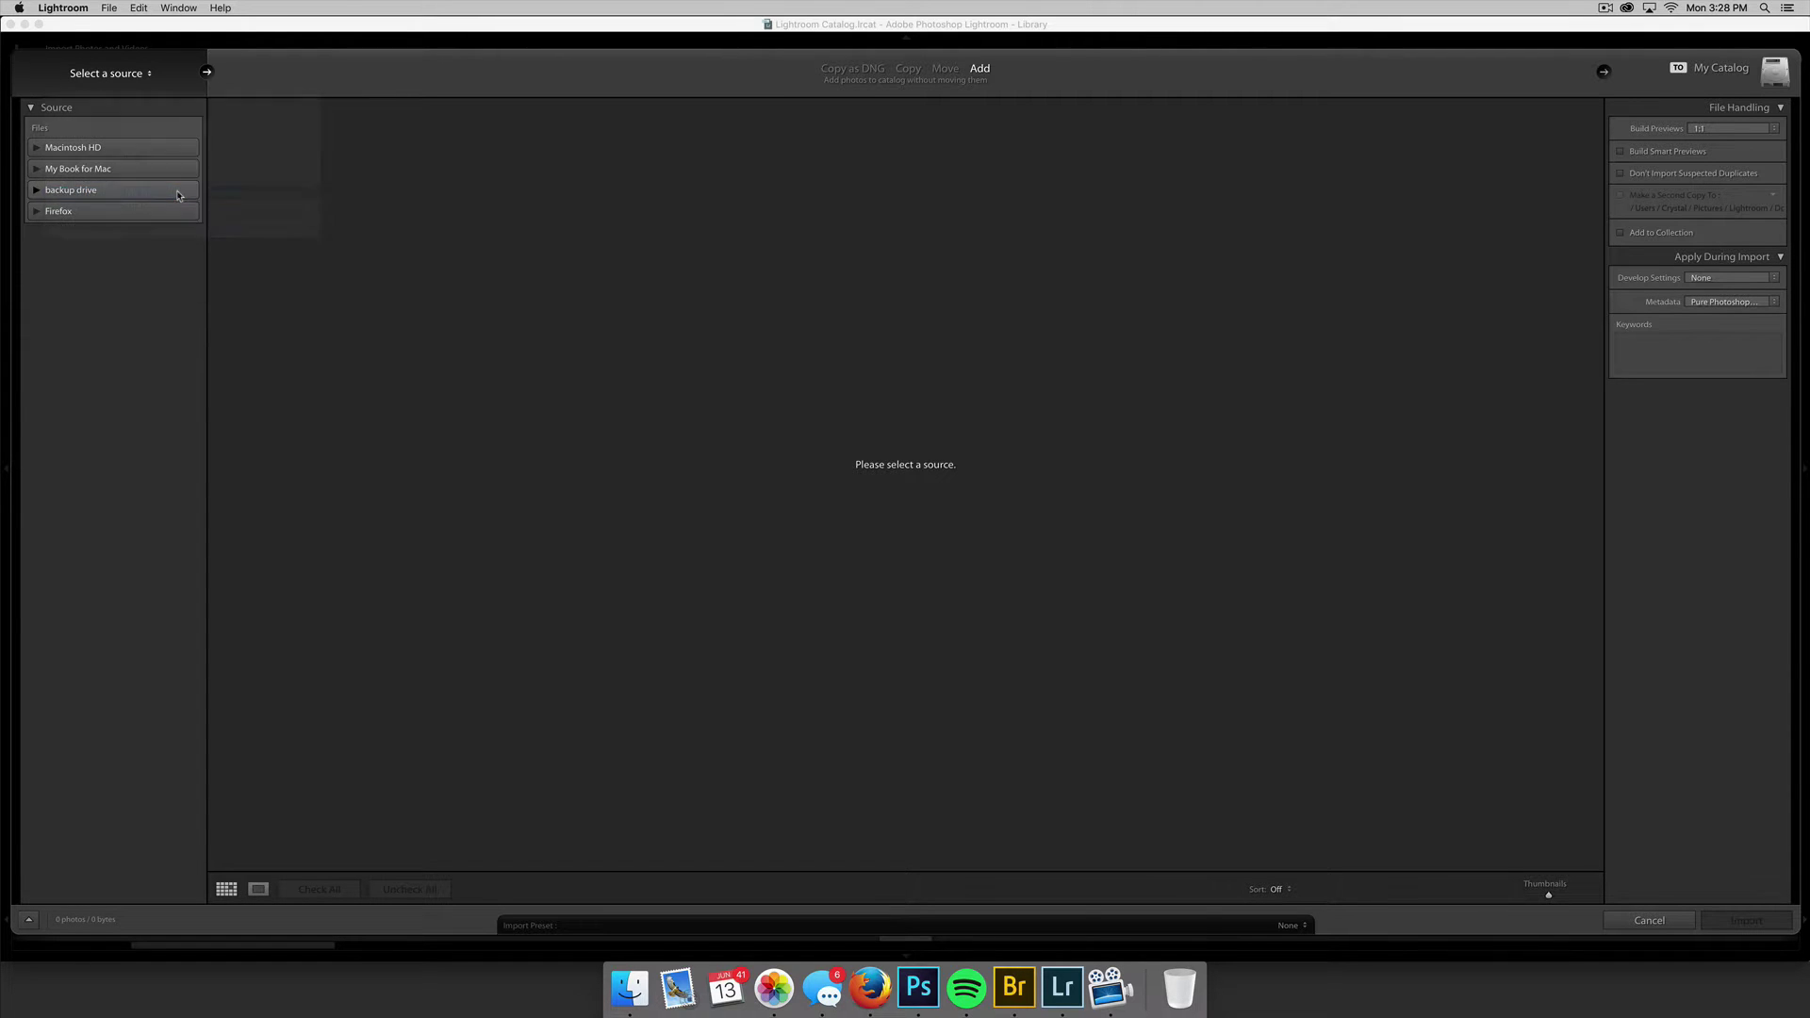
click(42, 242)
click(36, 168)
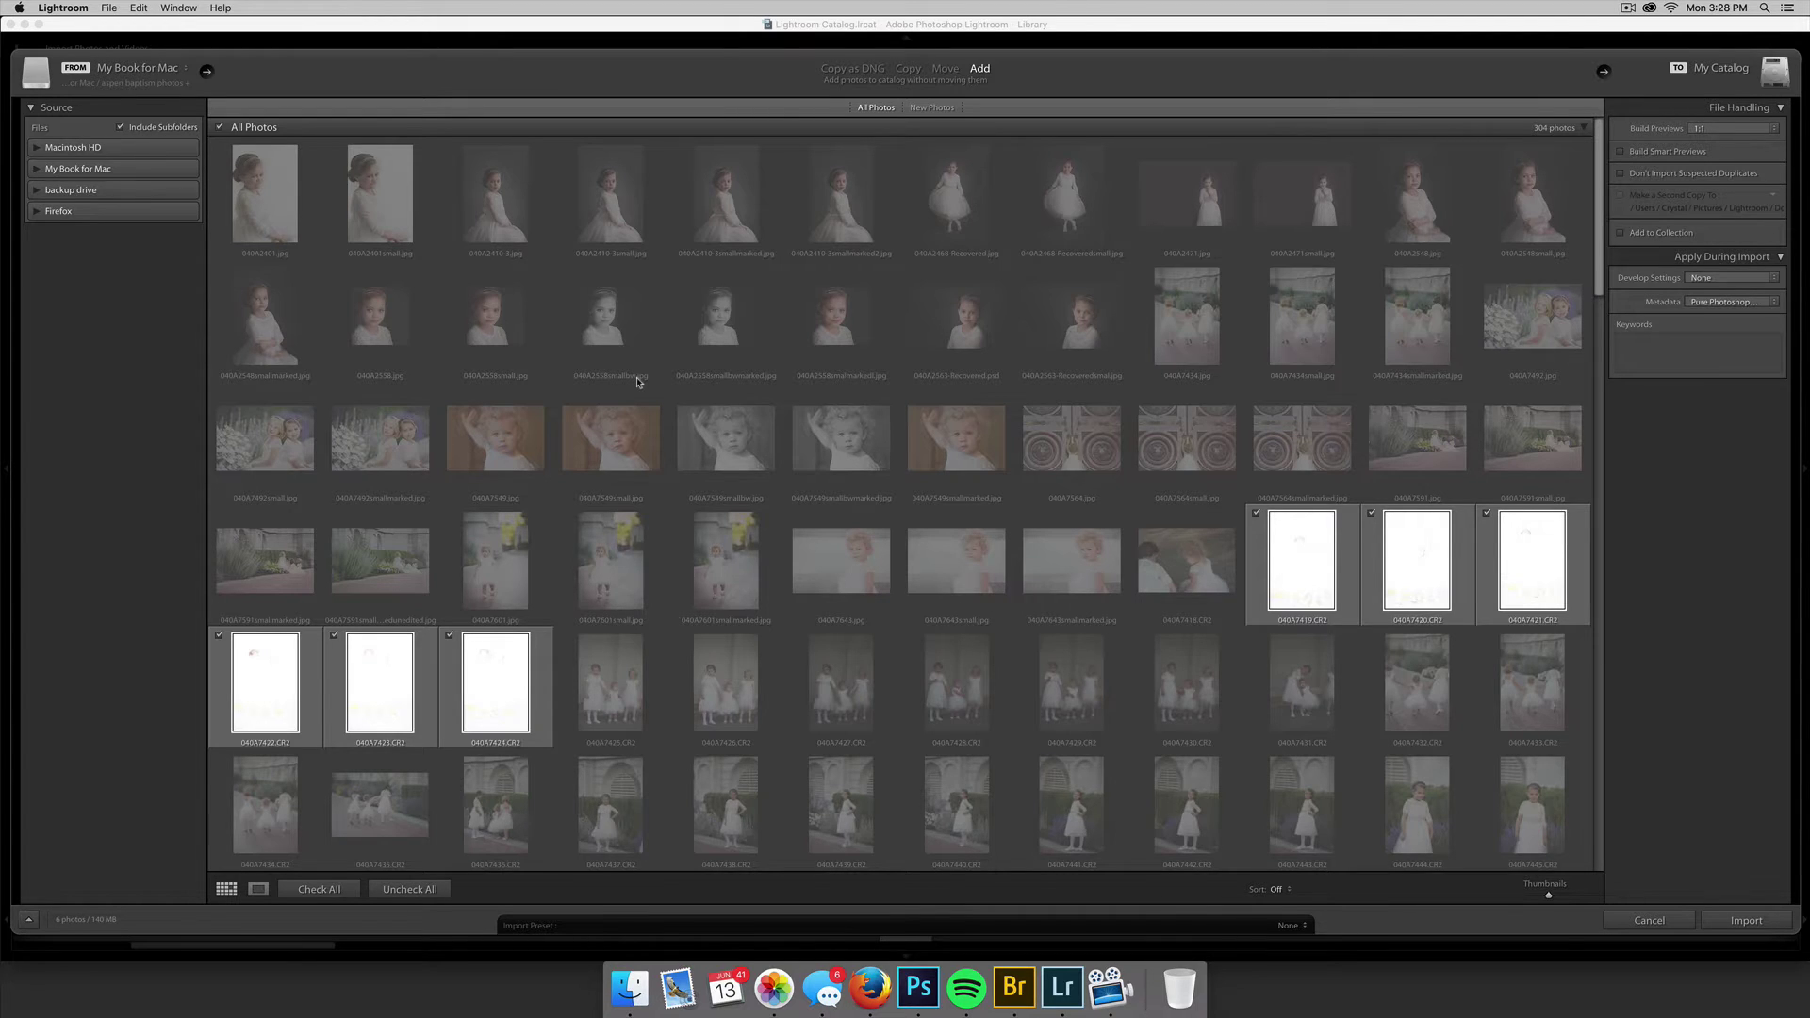
Exclude the first three of the six checked, overexposed CR2 photos from the import.
click(492, 665)
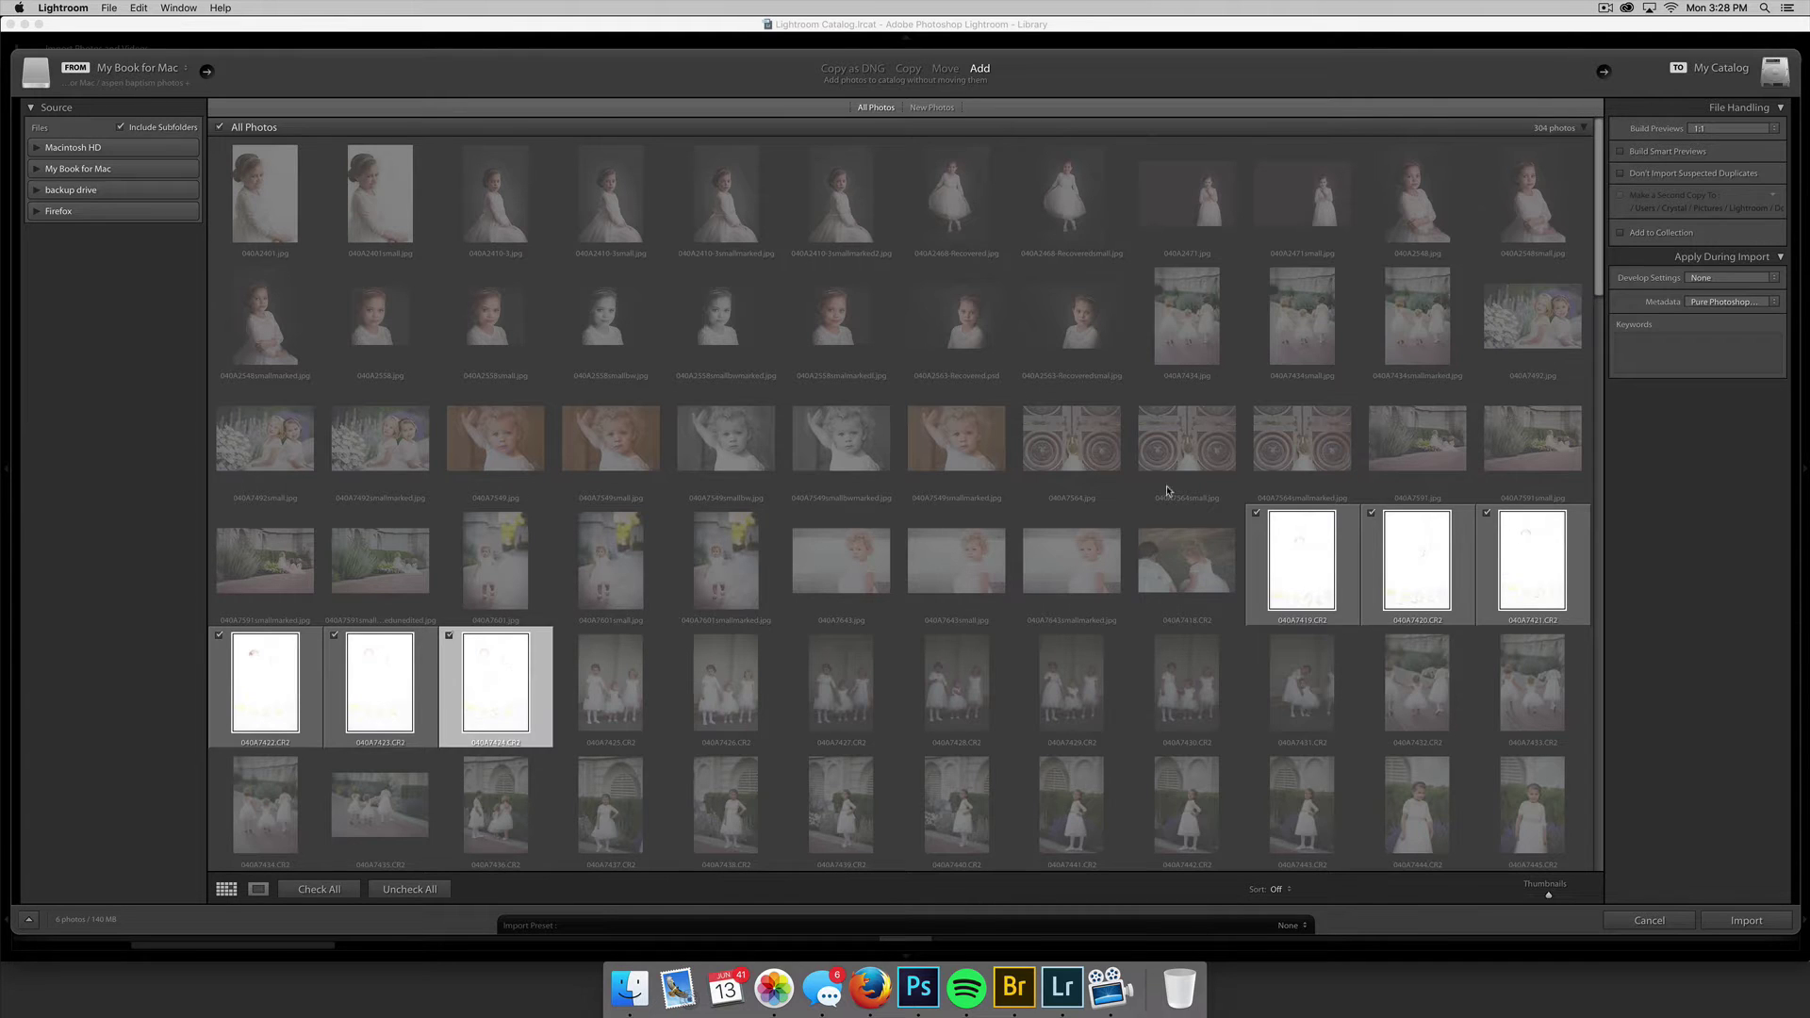
click(1256, 513)
click(1371, 513)
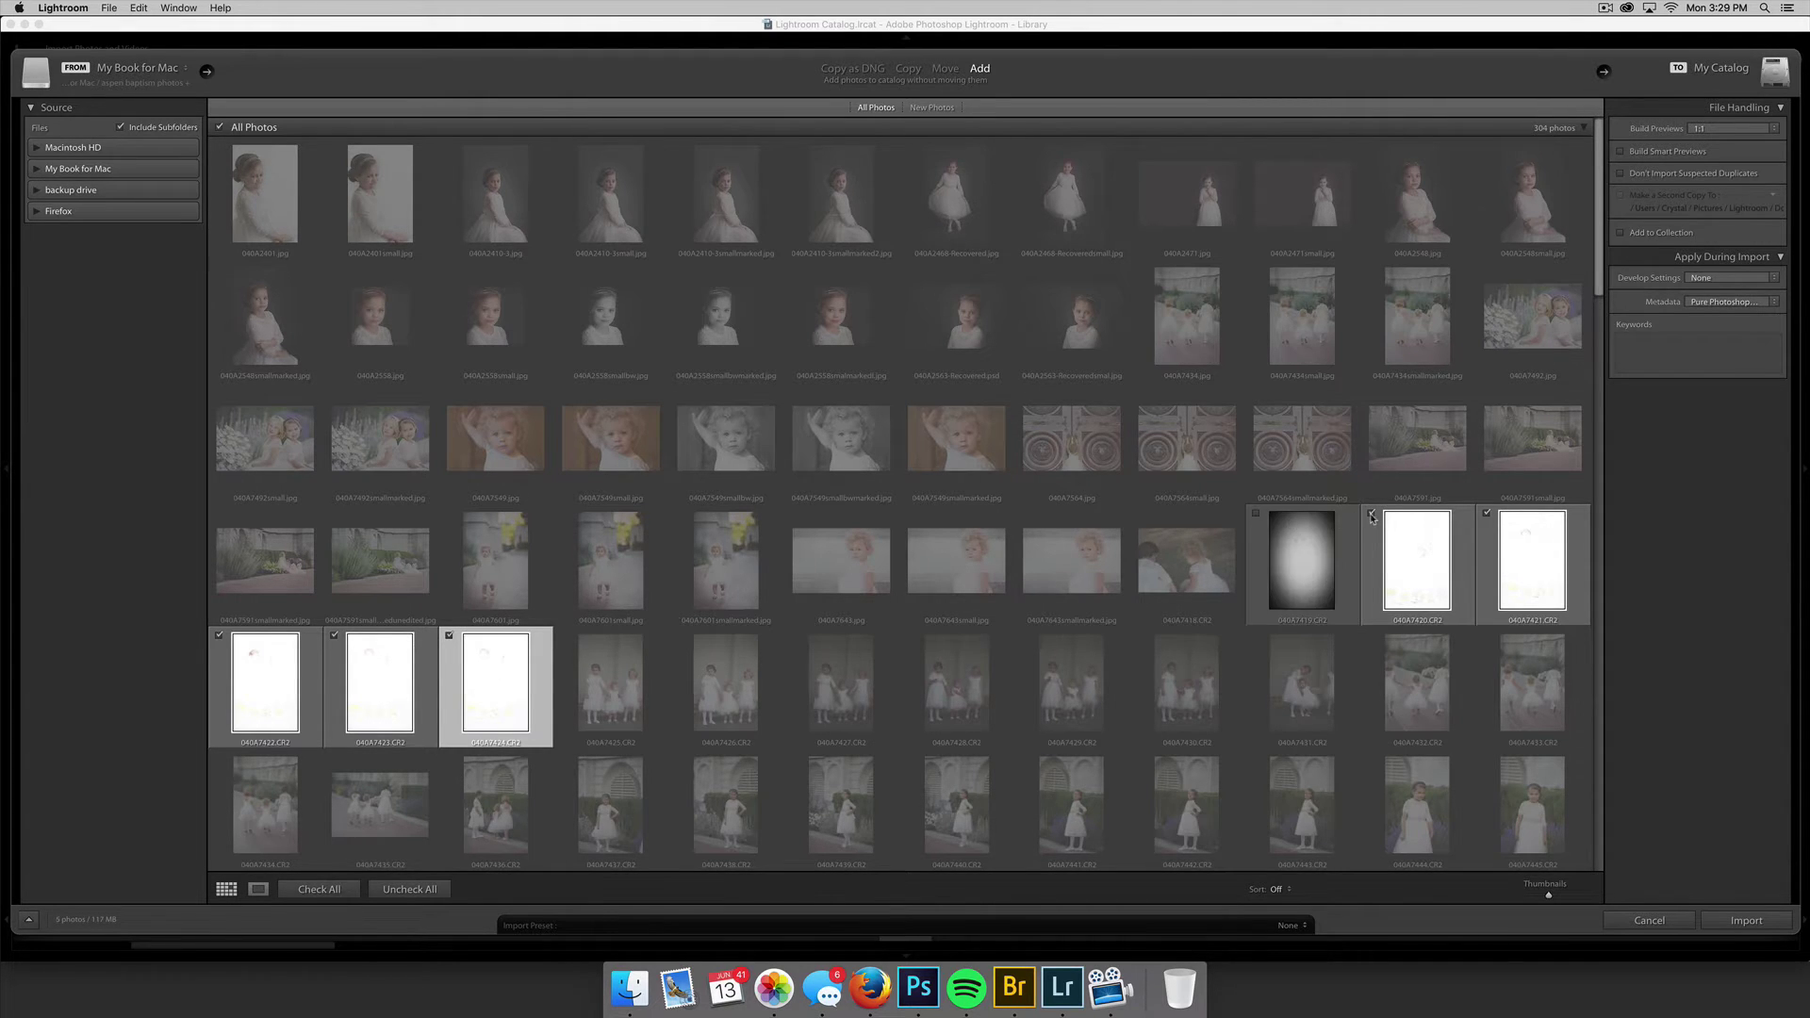
click(1488, 513)
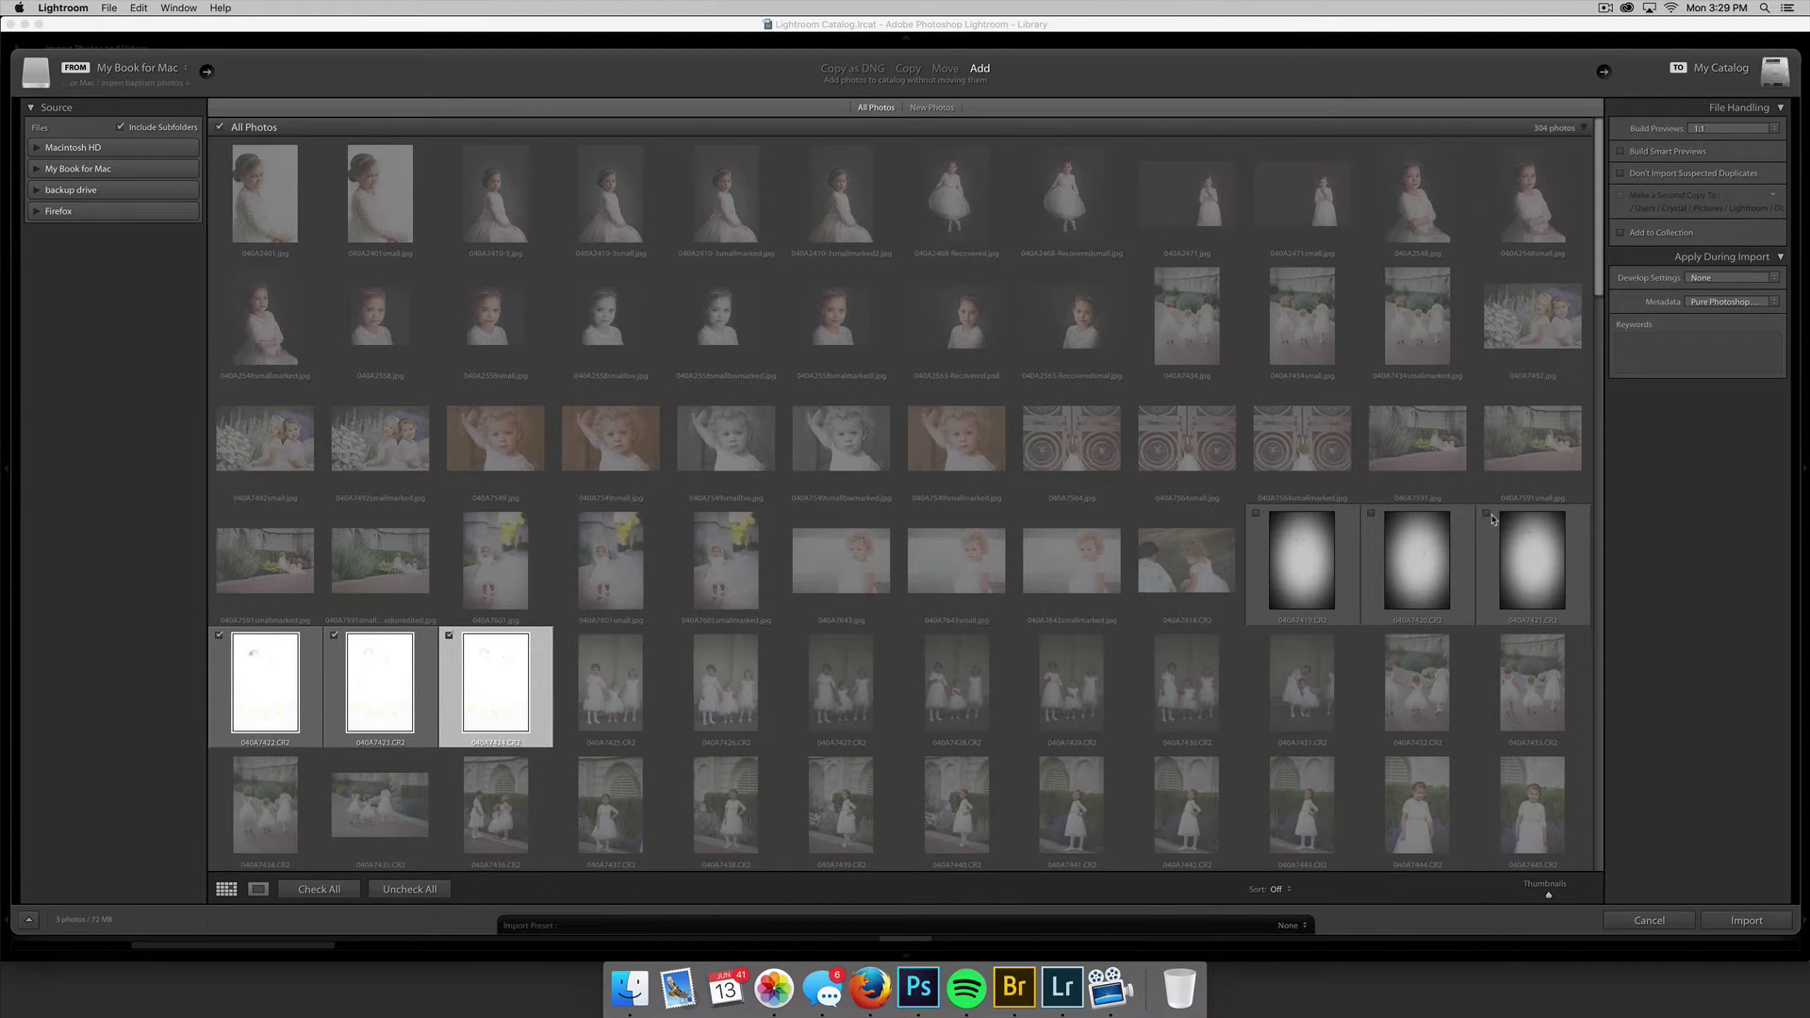
Switch the import's Build Previews option to Minimal and back to 1:1.
click(1771, 132)
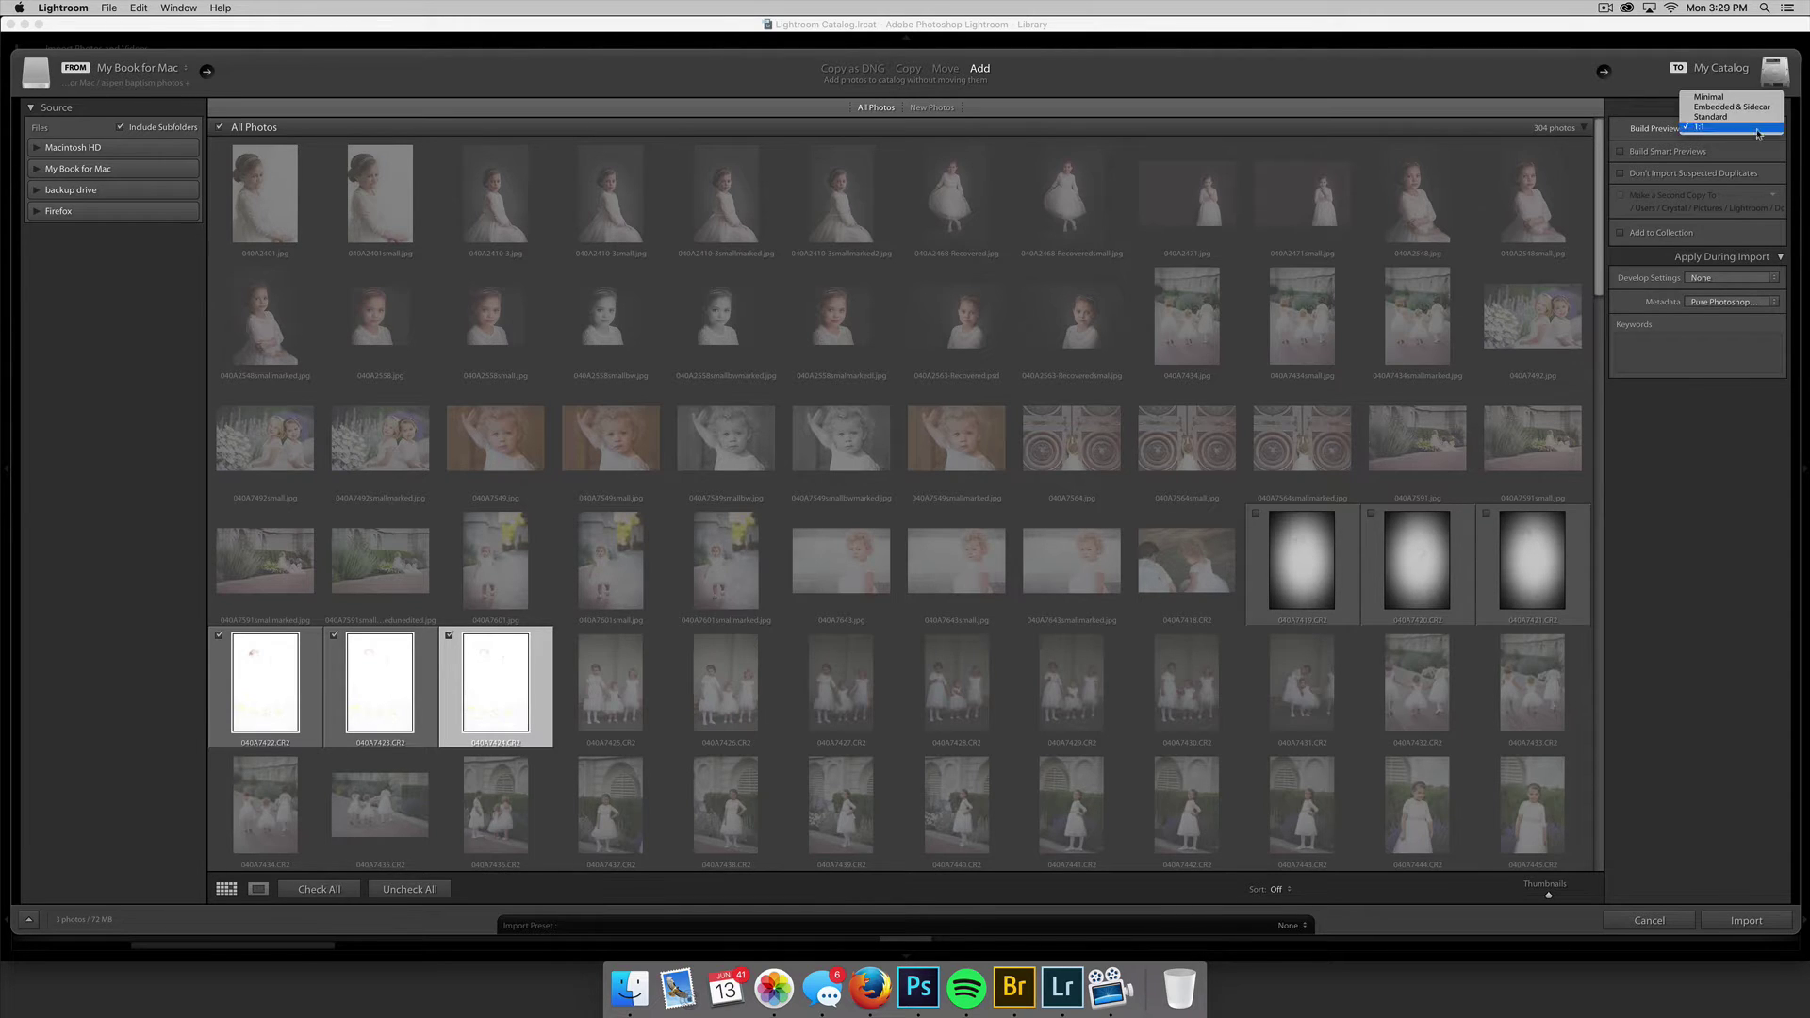
click(1715, 98)
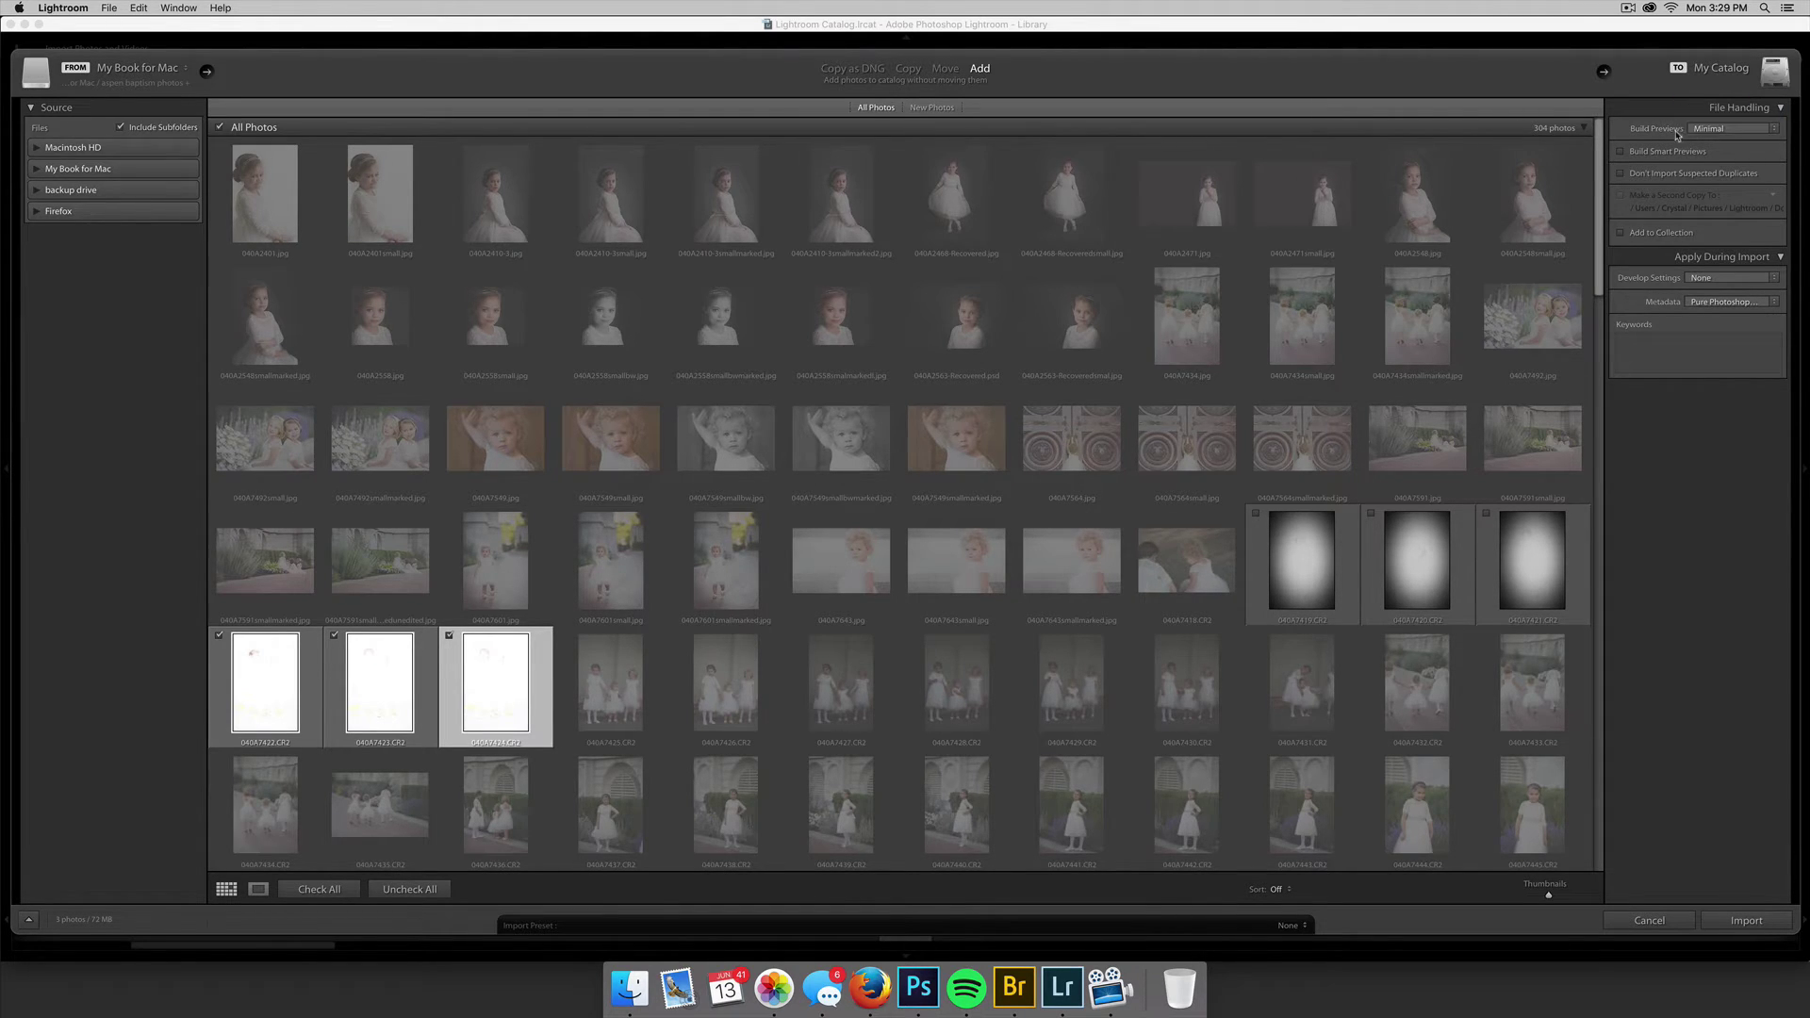
click(1765, 132)
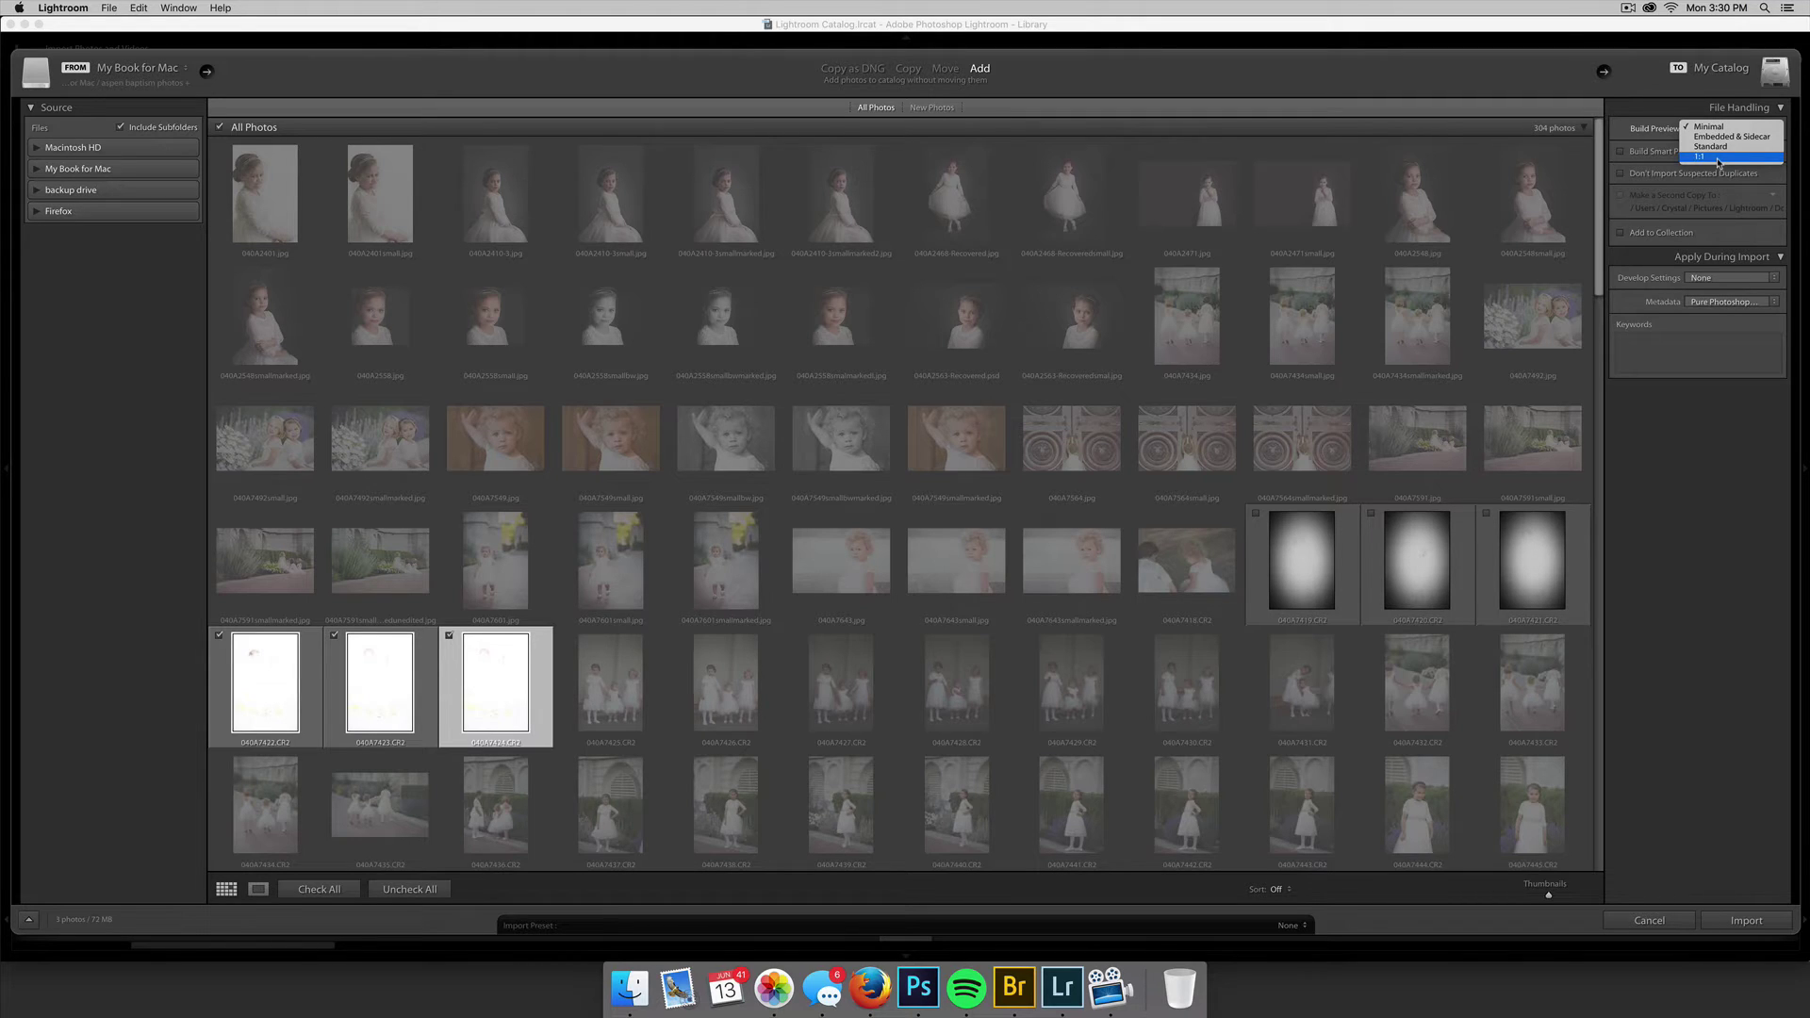
click(1717, 158)
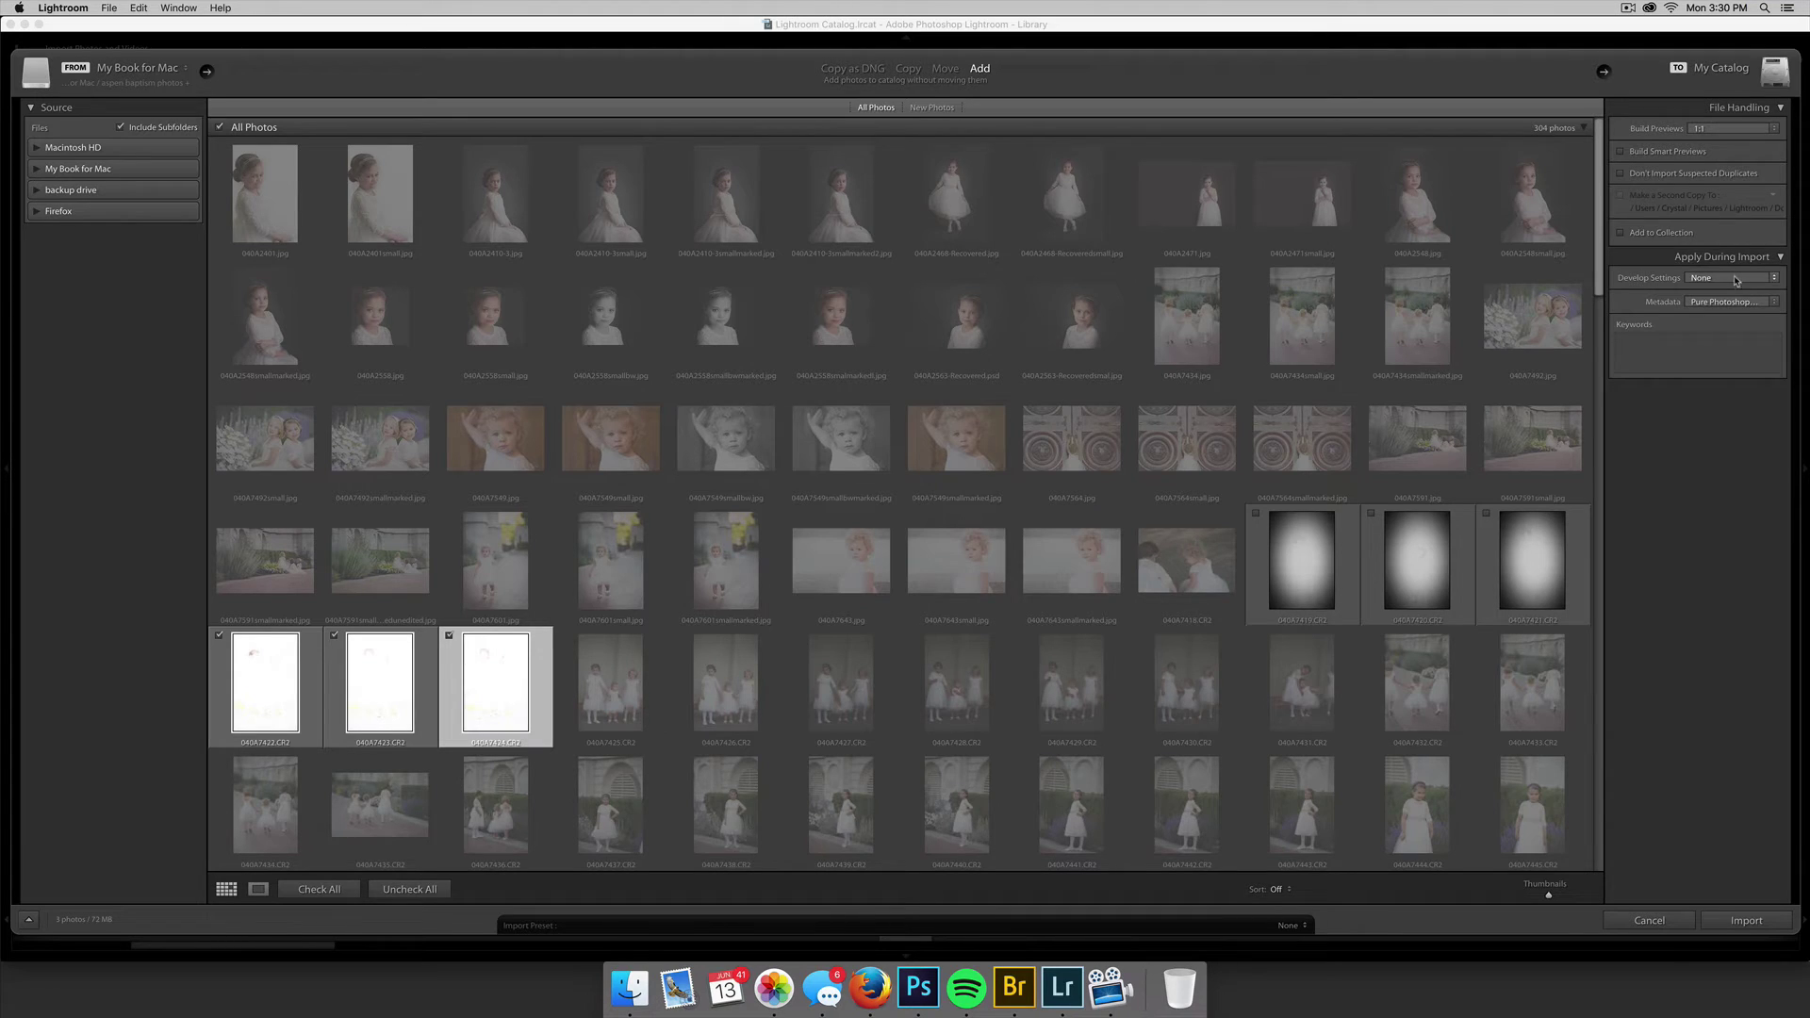
Try a new metadata preset based on Pure Photoshop Actions, reviewing its copyright and creator fields, and discard it.
click(1749, 302)
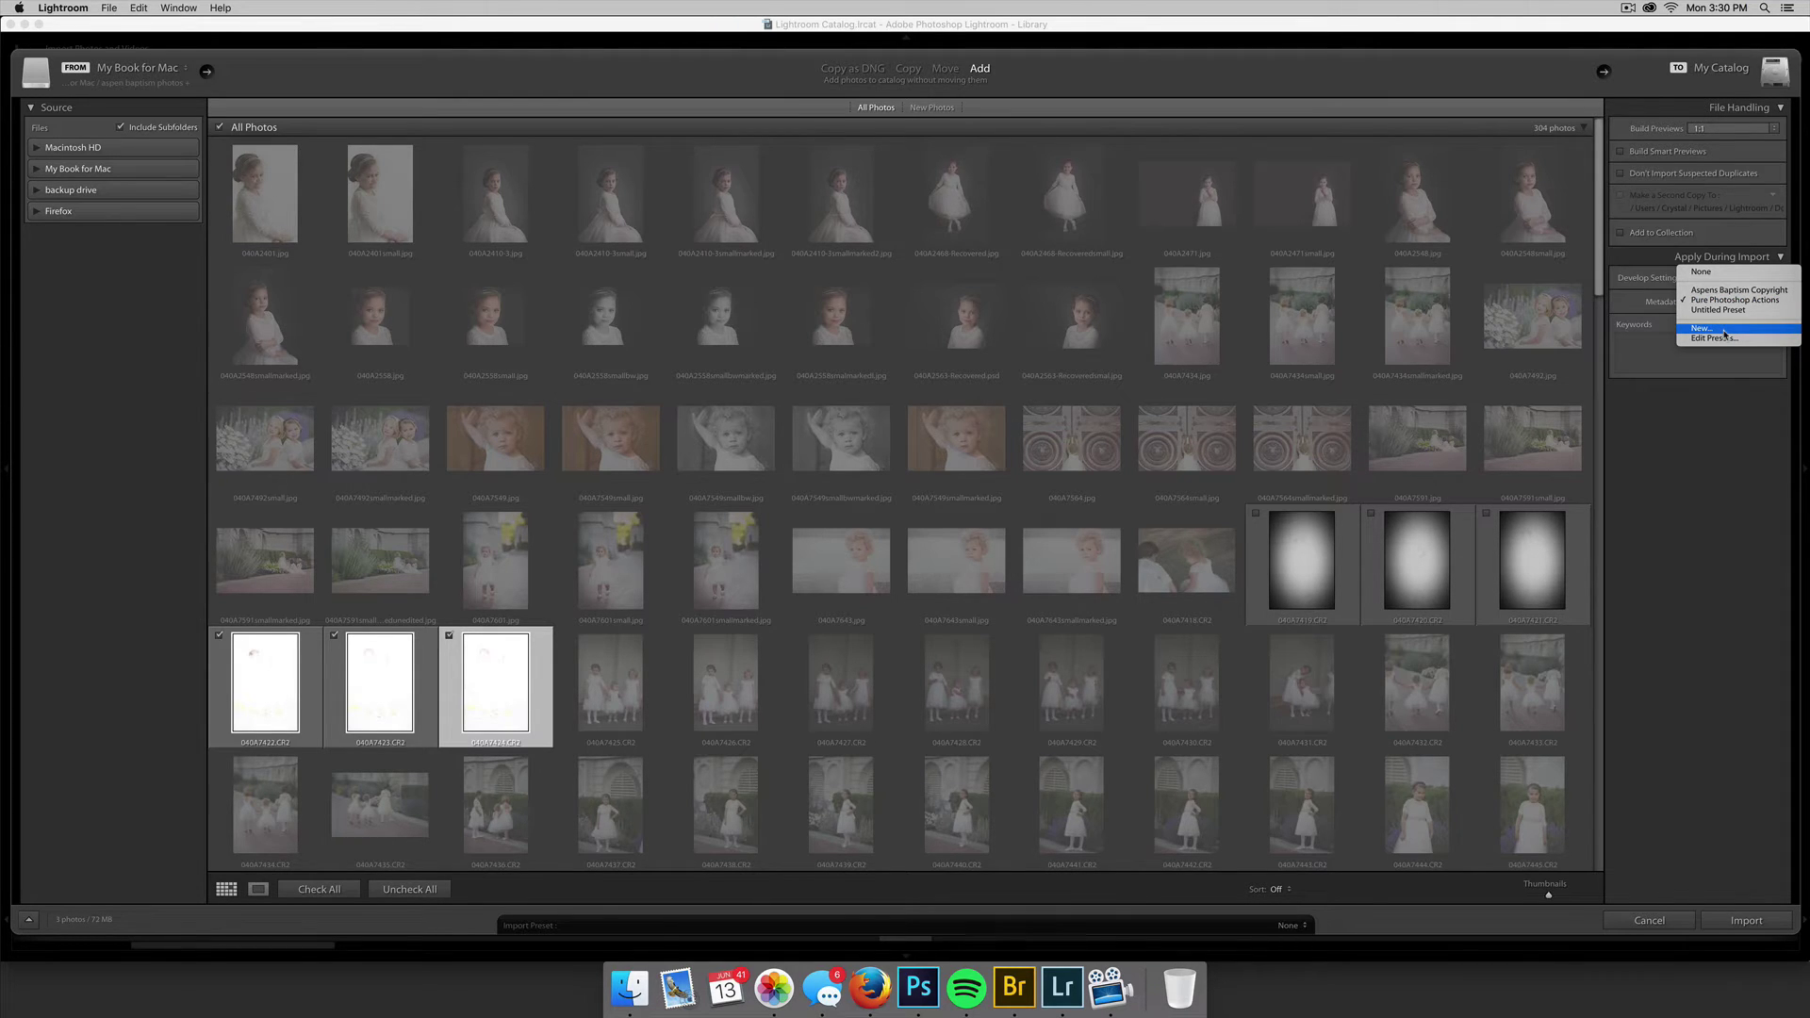
click(1724, 330)
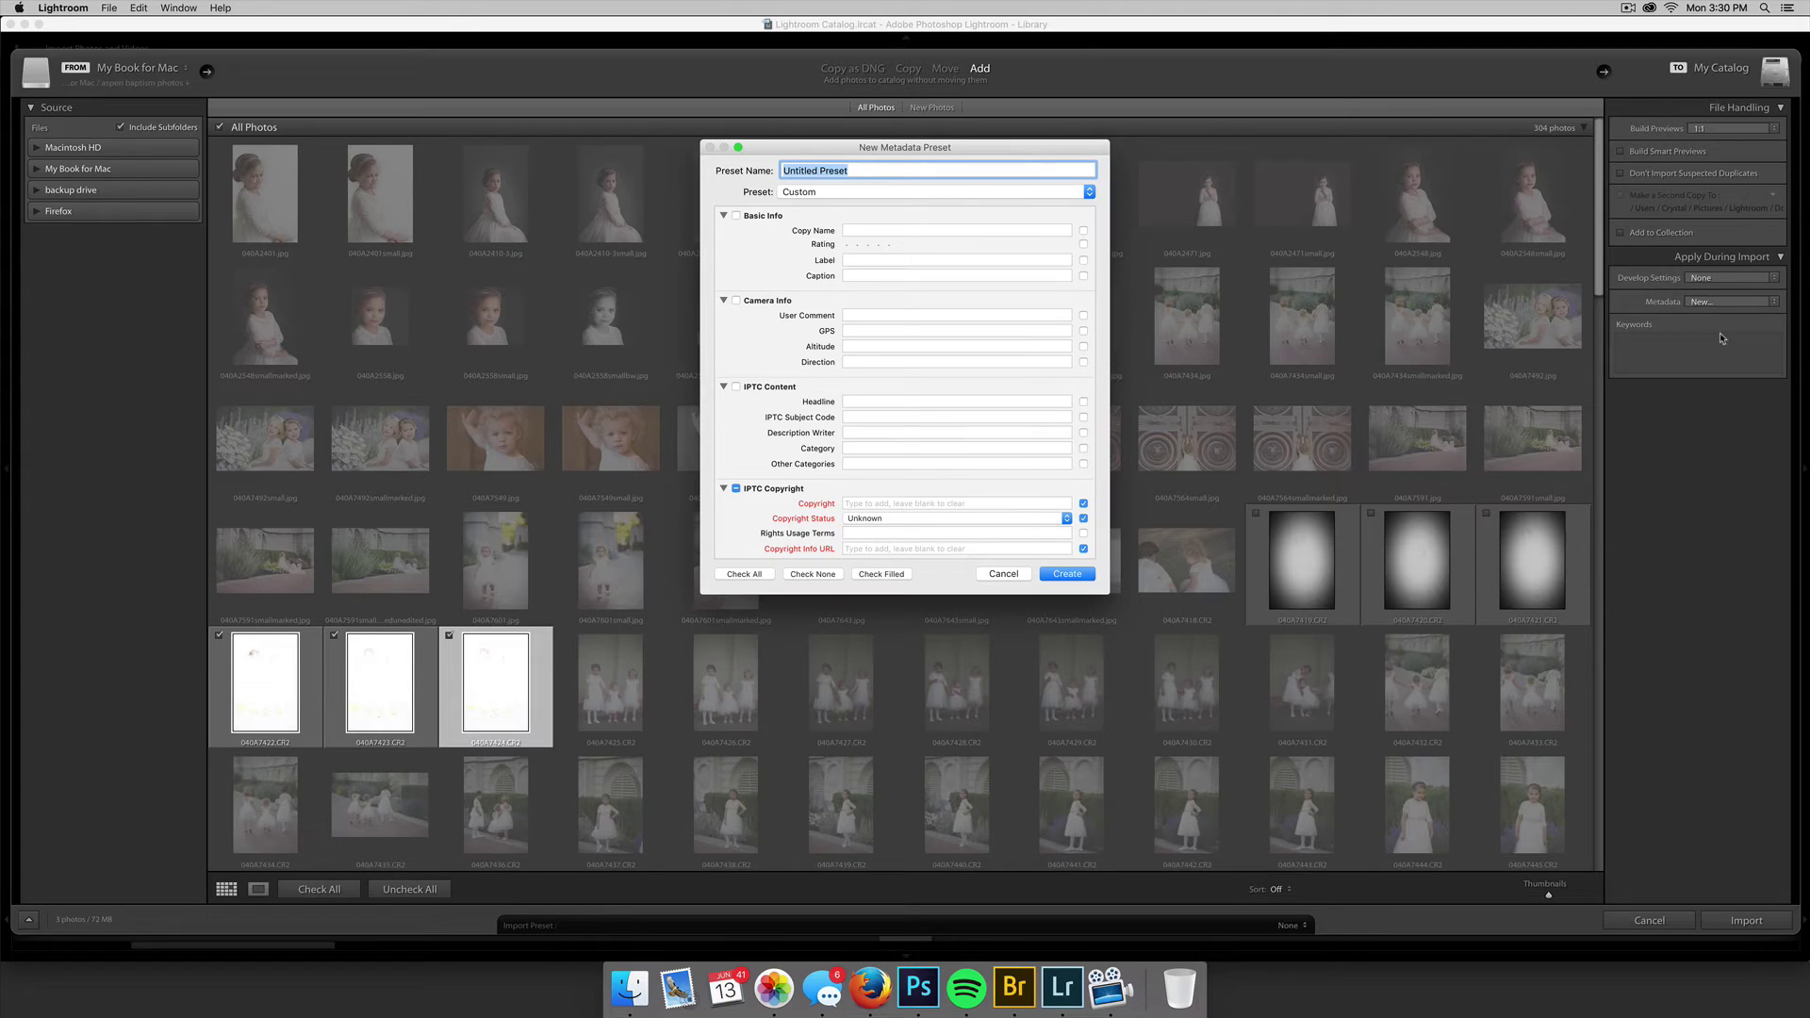
click(887, 171)
click(950, 198)
click(921, 229)
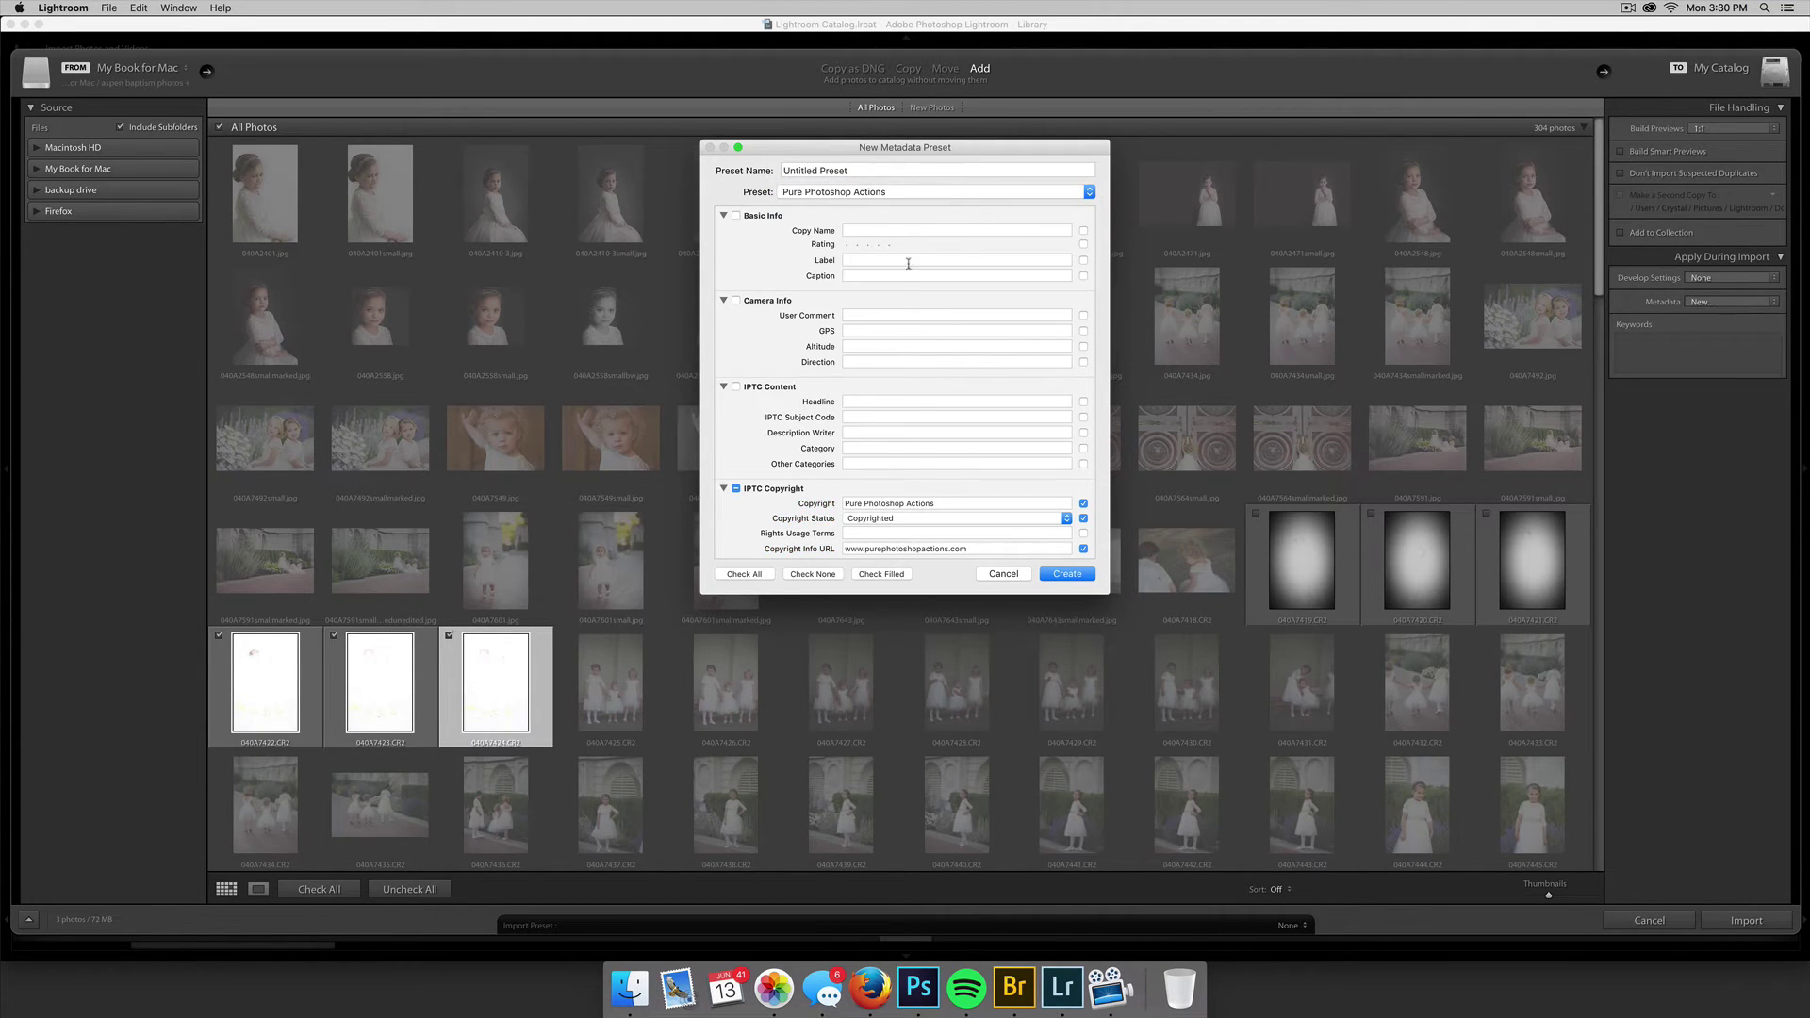
scroll(862, 430, down, 5)
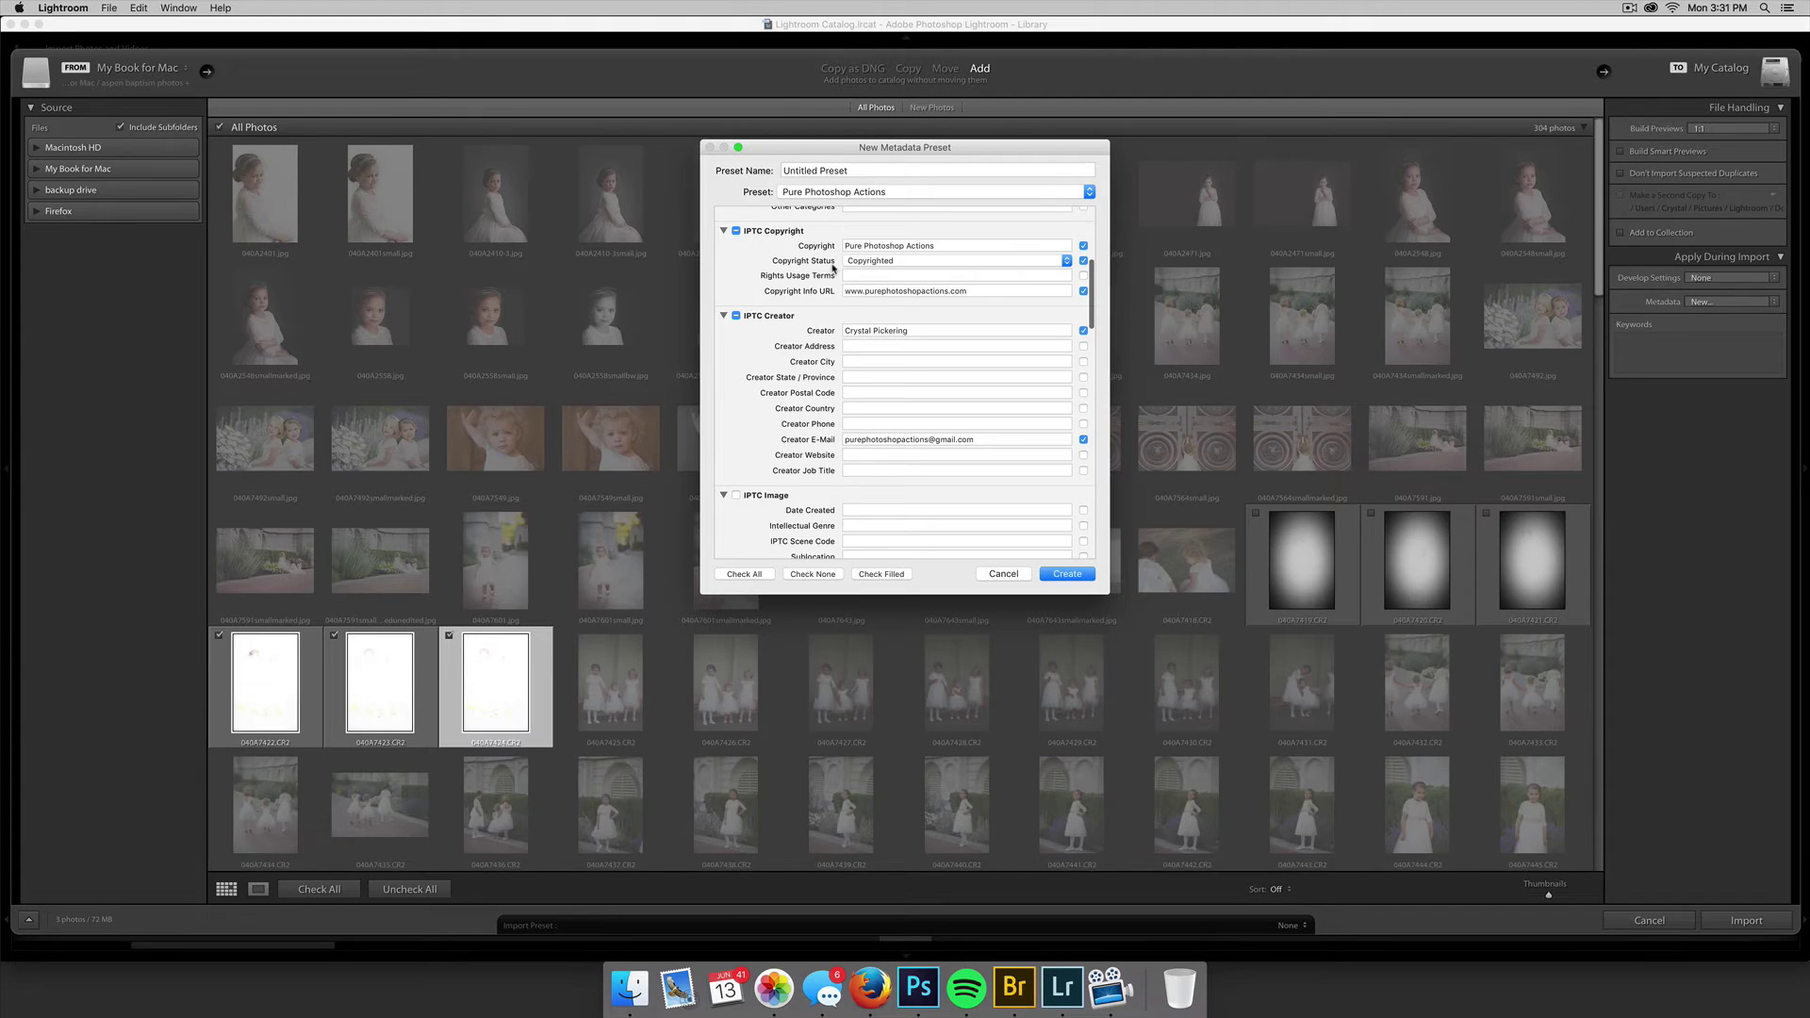
click(1050, 260)
click(884, 262)
click(1003, 573)
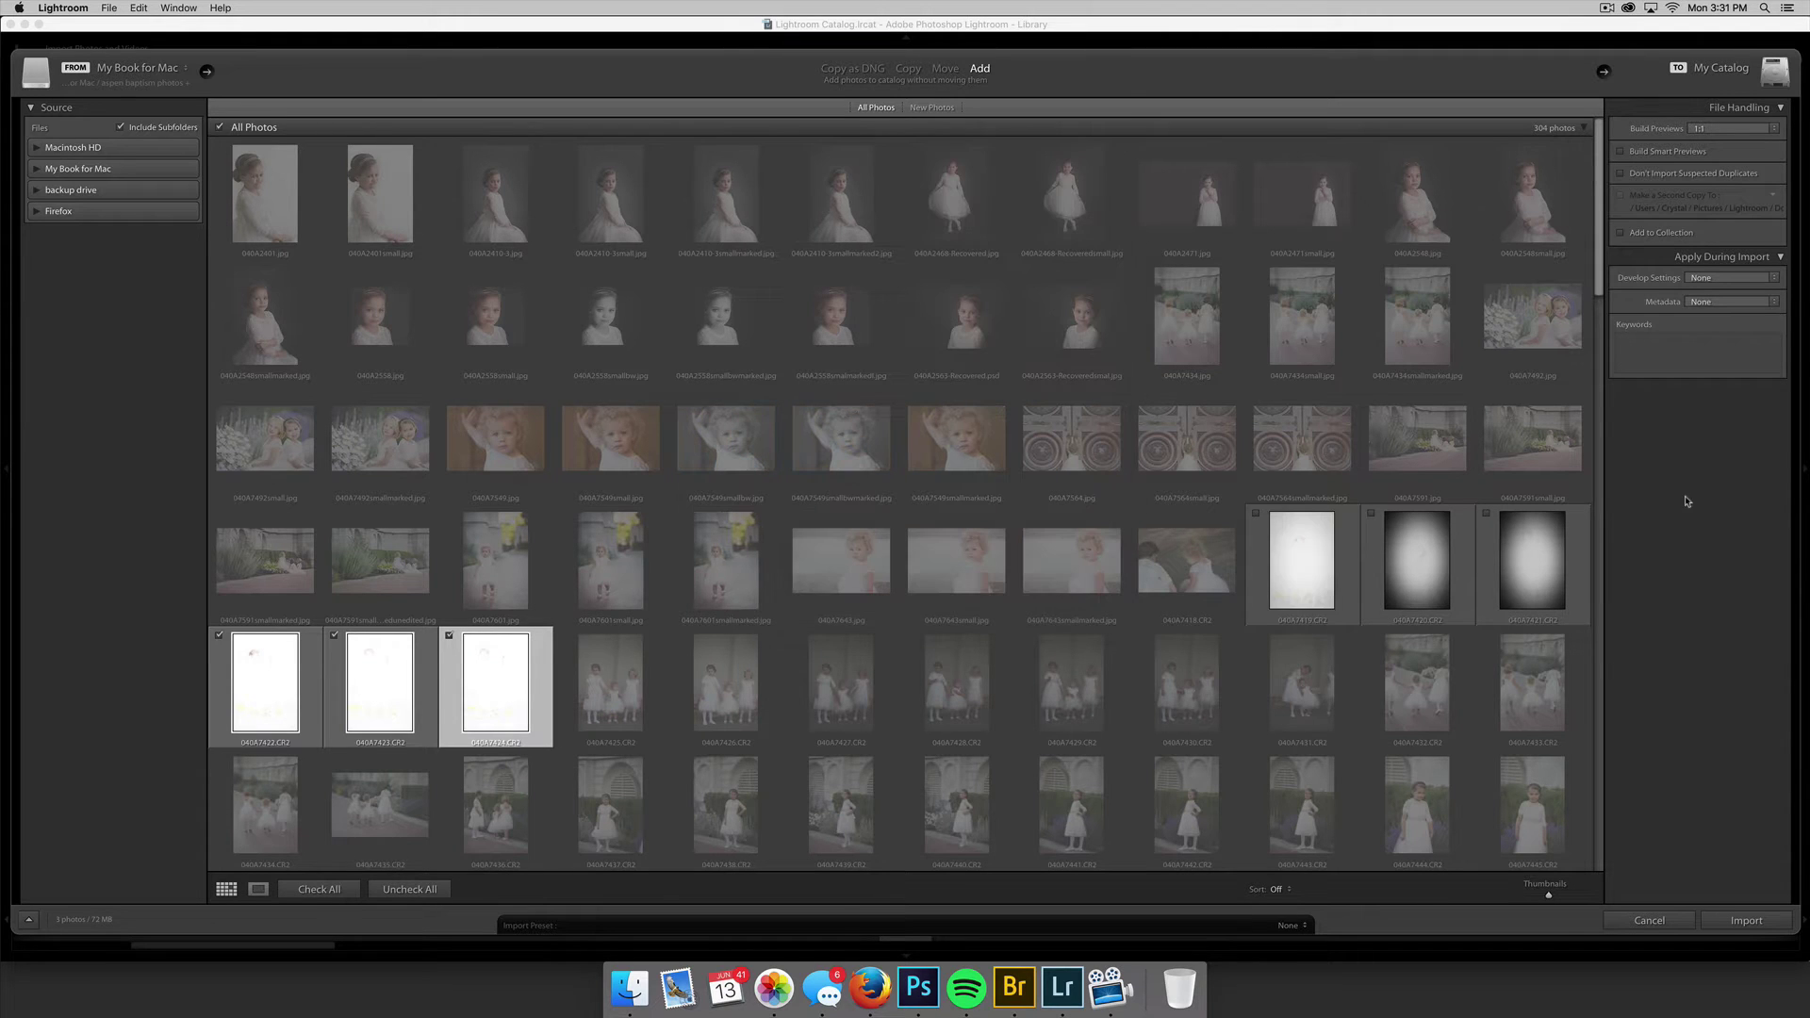
Apply the Pure Photoshop Actions metadata, enter the children's names, baptism and temple square keywords, and cancel the import.
click(1732, 301)
click(1735, 328)
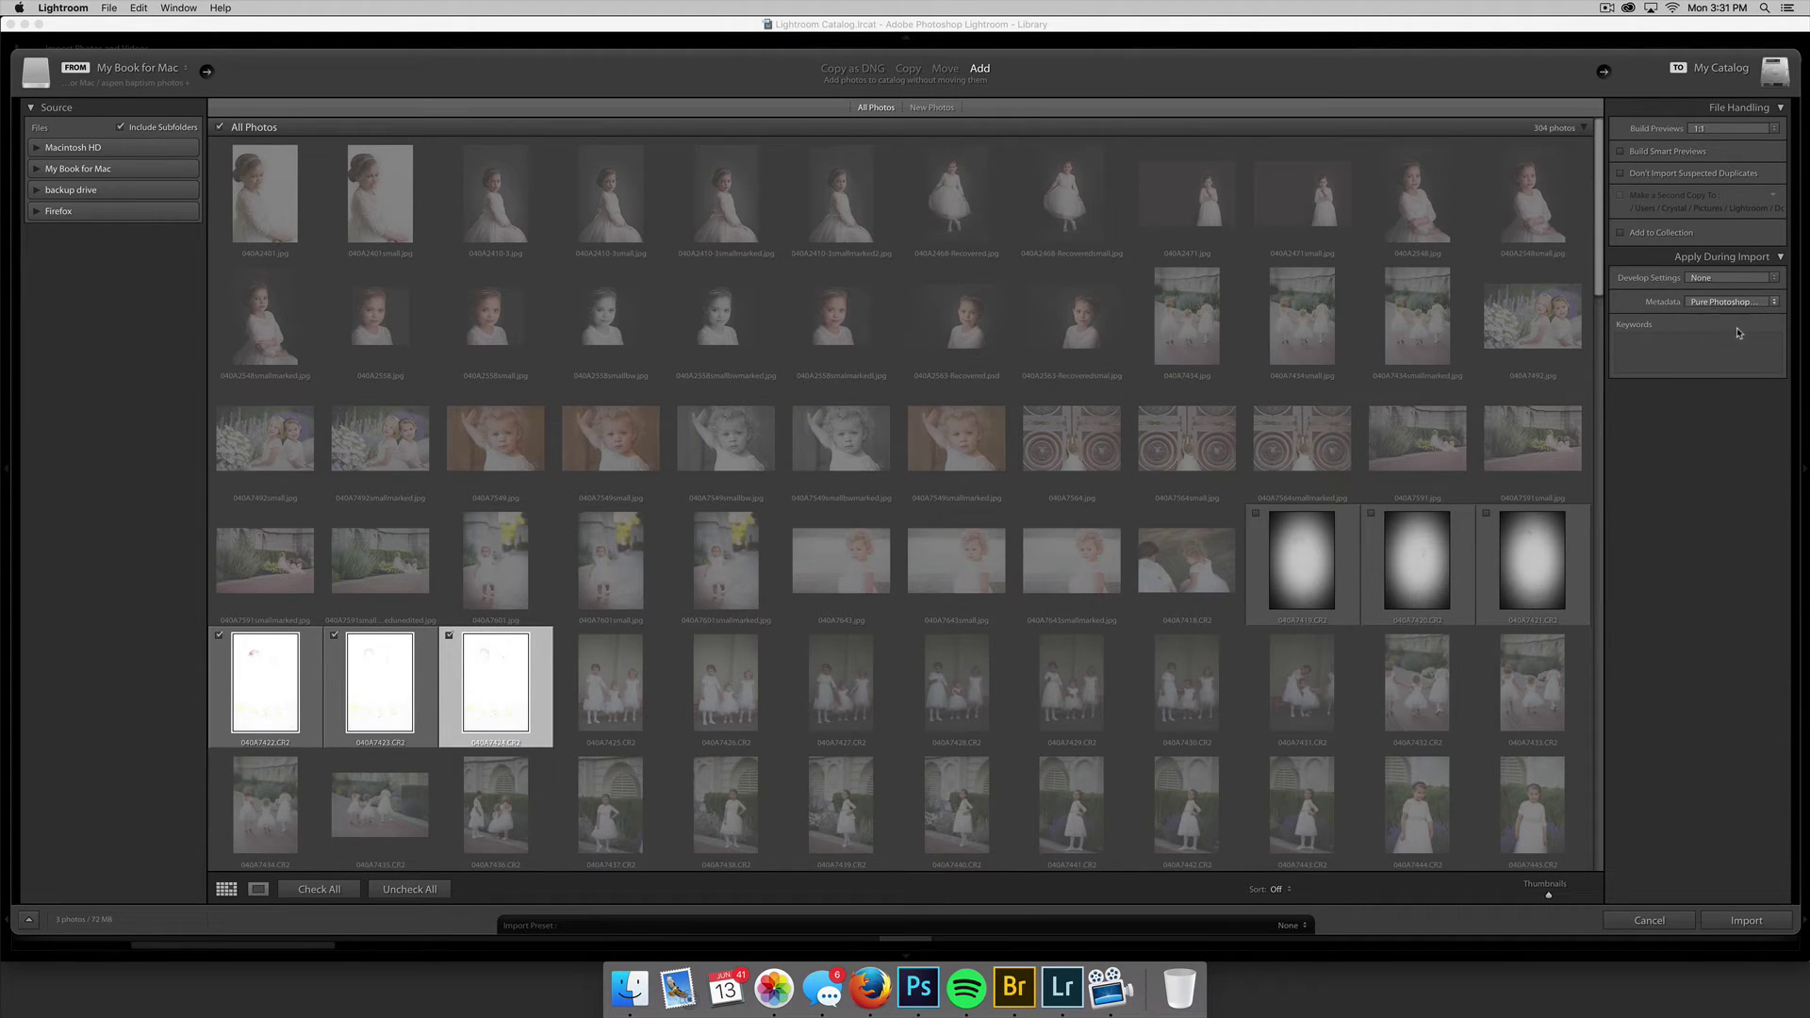
click(1698, 342)
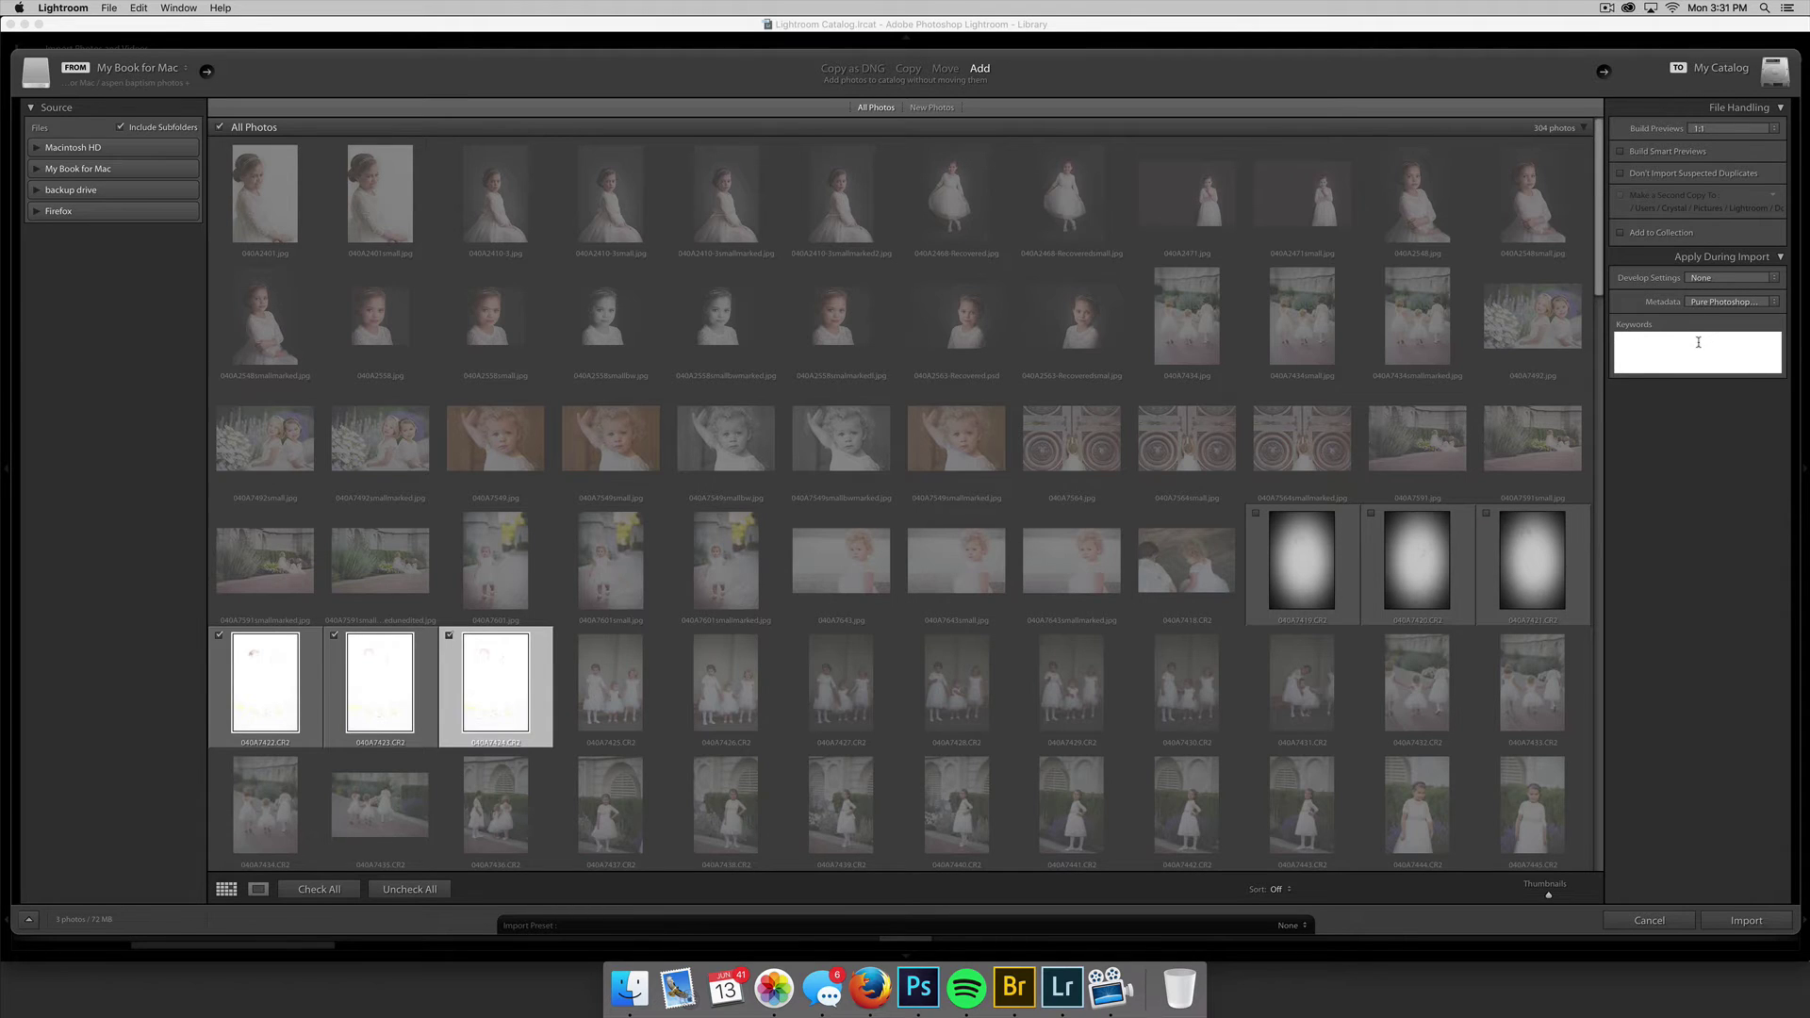
click(1698, 343)
text(aspen)
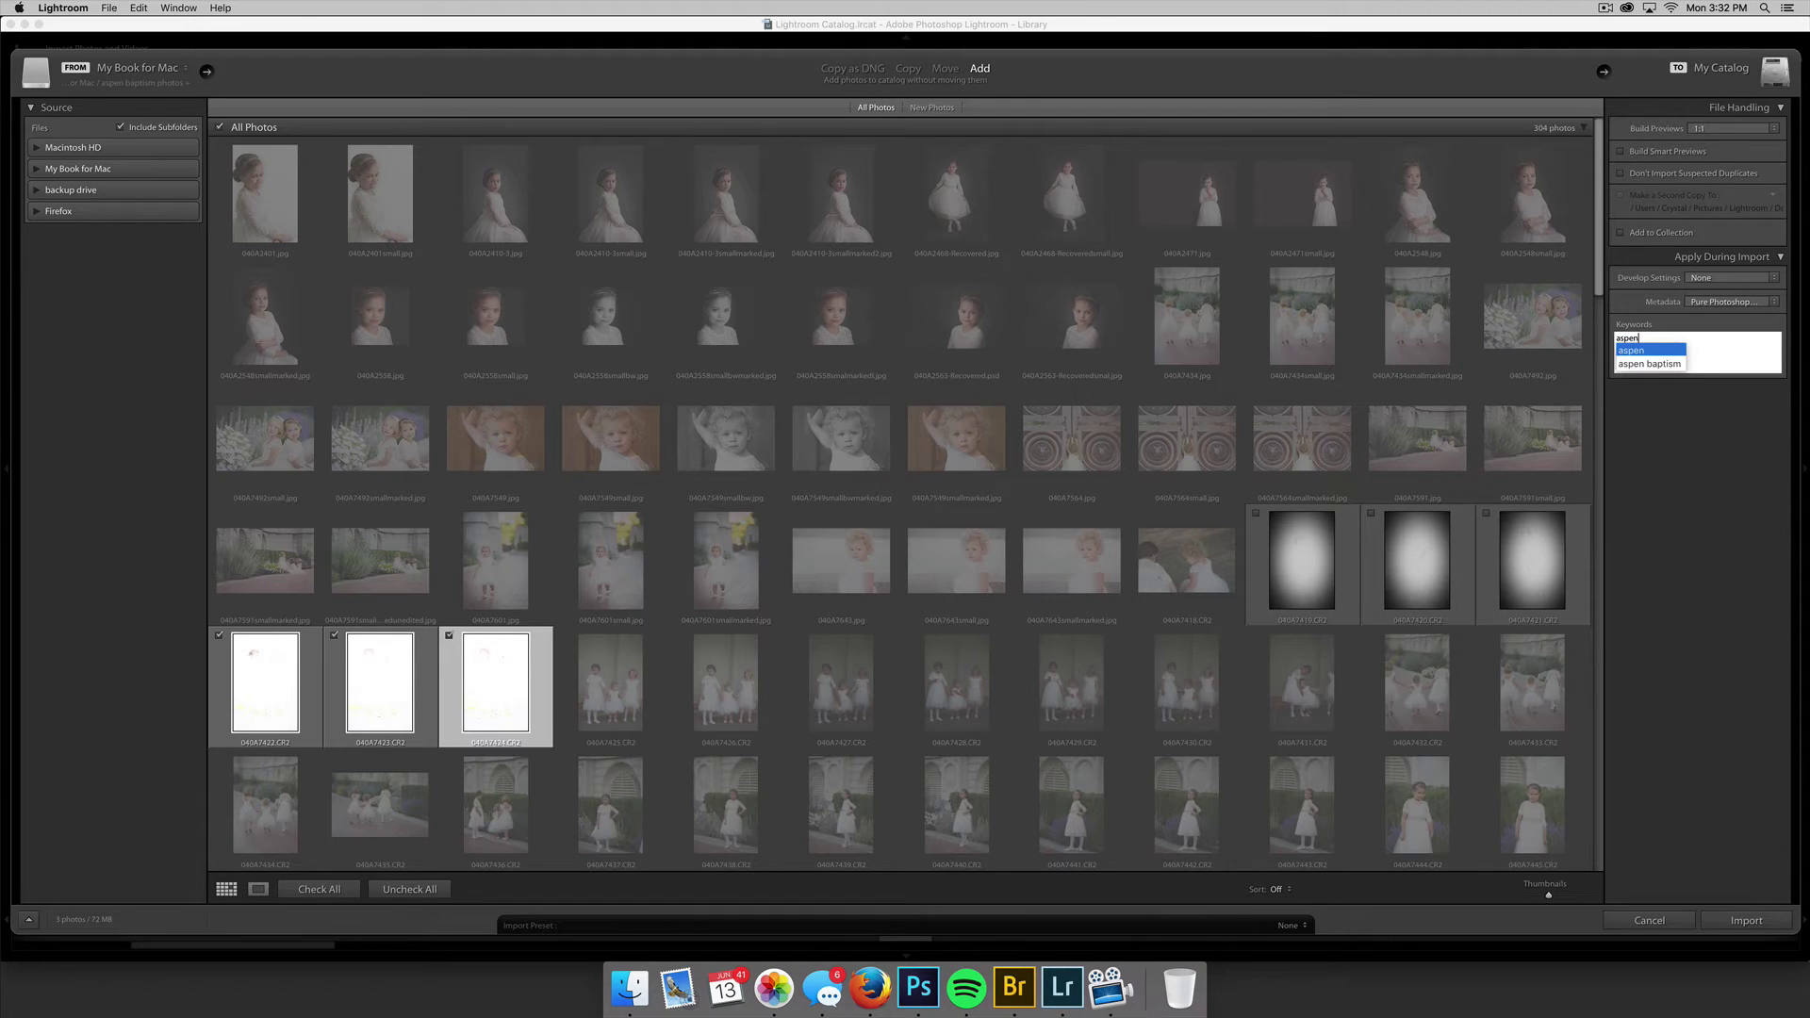
text(, aspen)
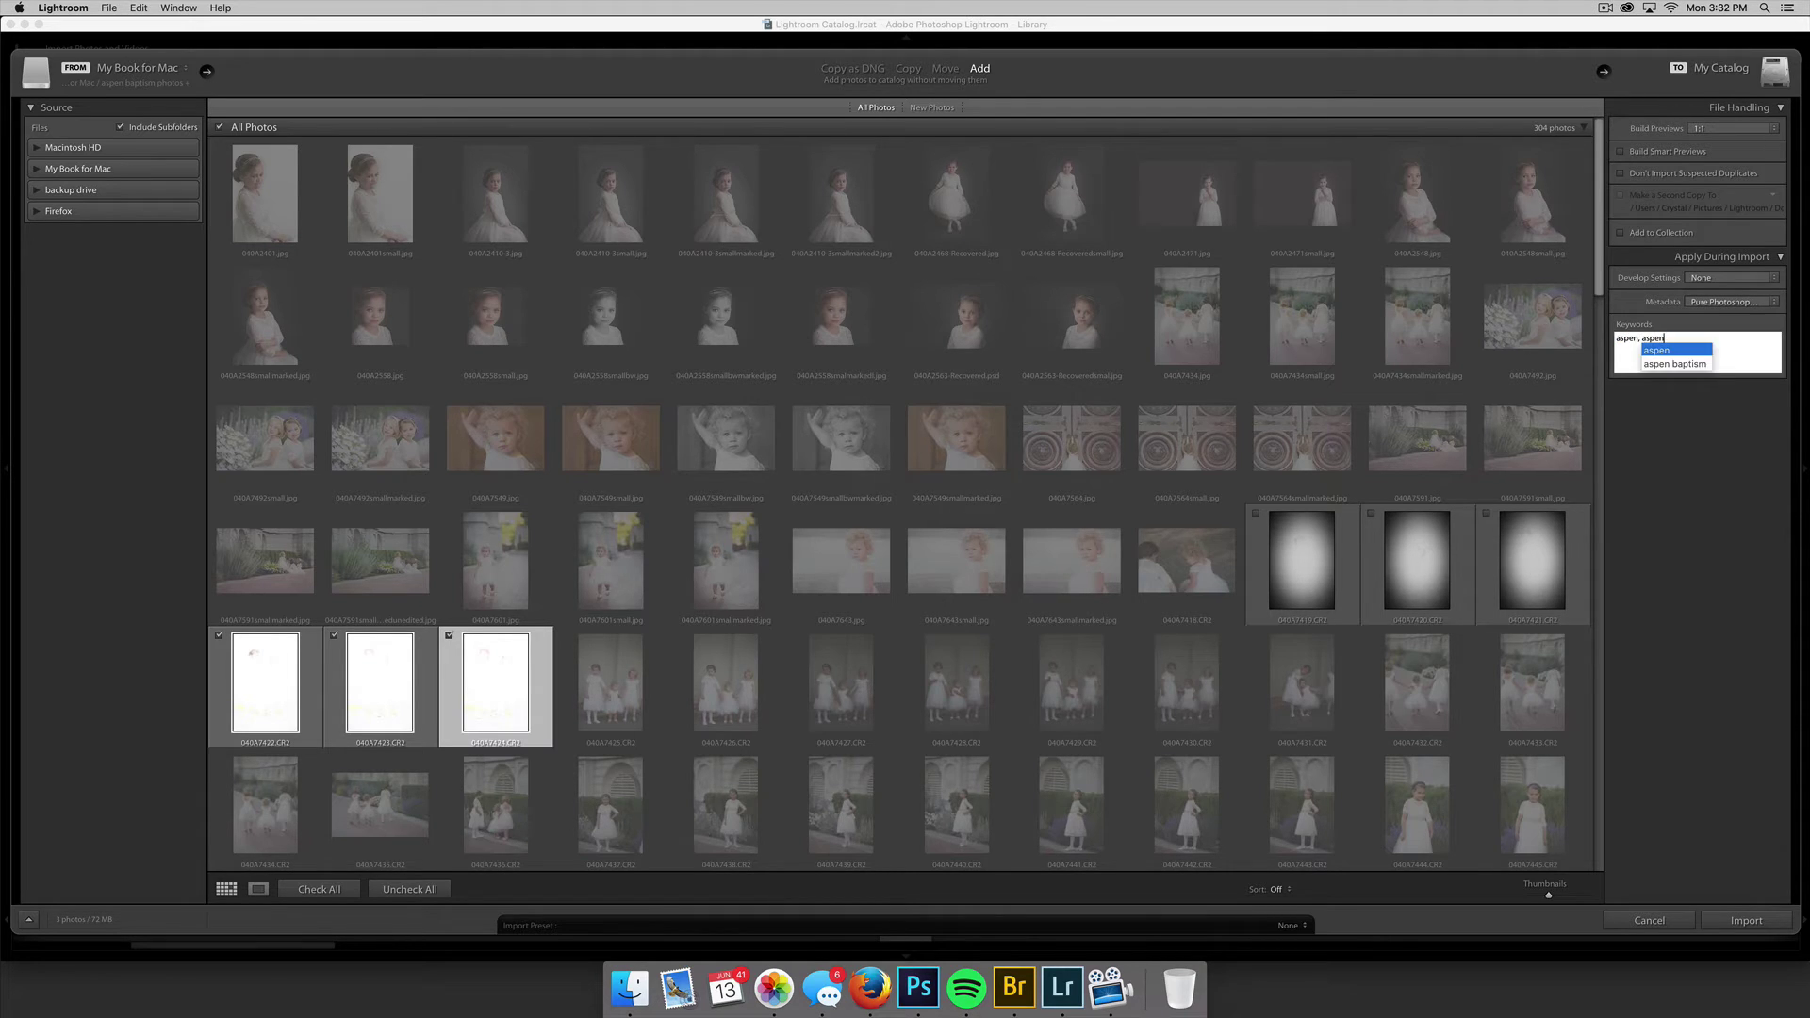
text( baptism, tenley, Bostyn,)
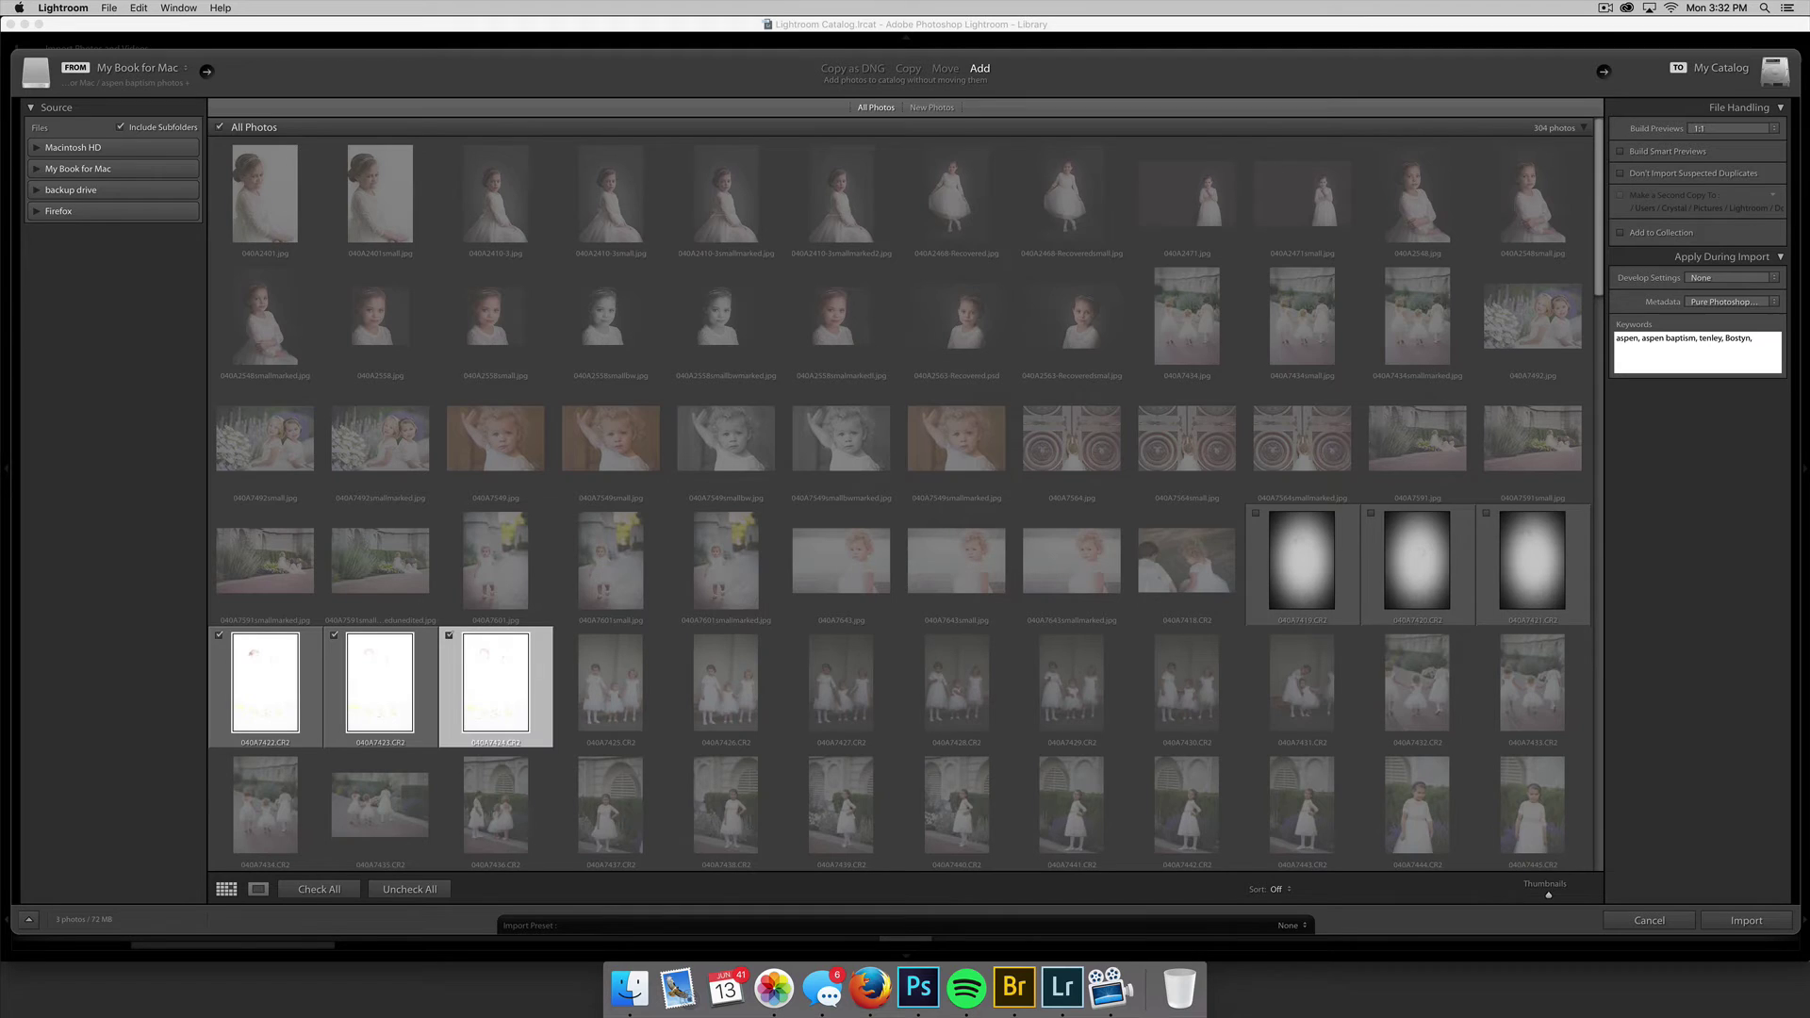
text( temple squre)
text(uare)
click(1649, 921)
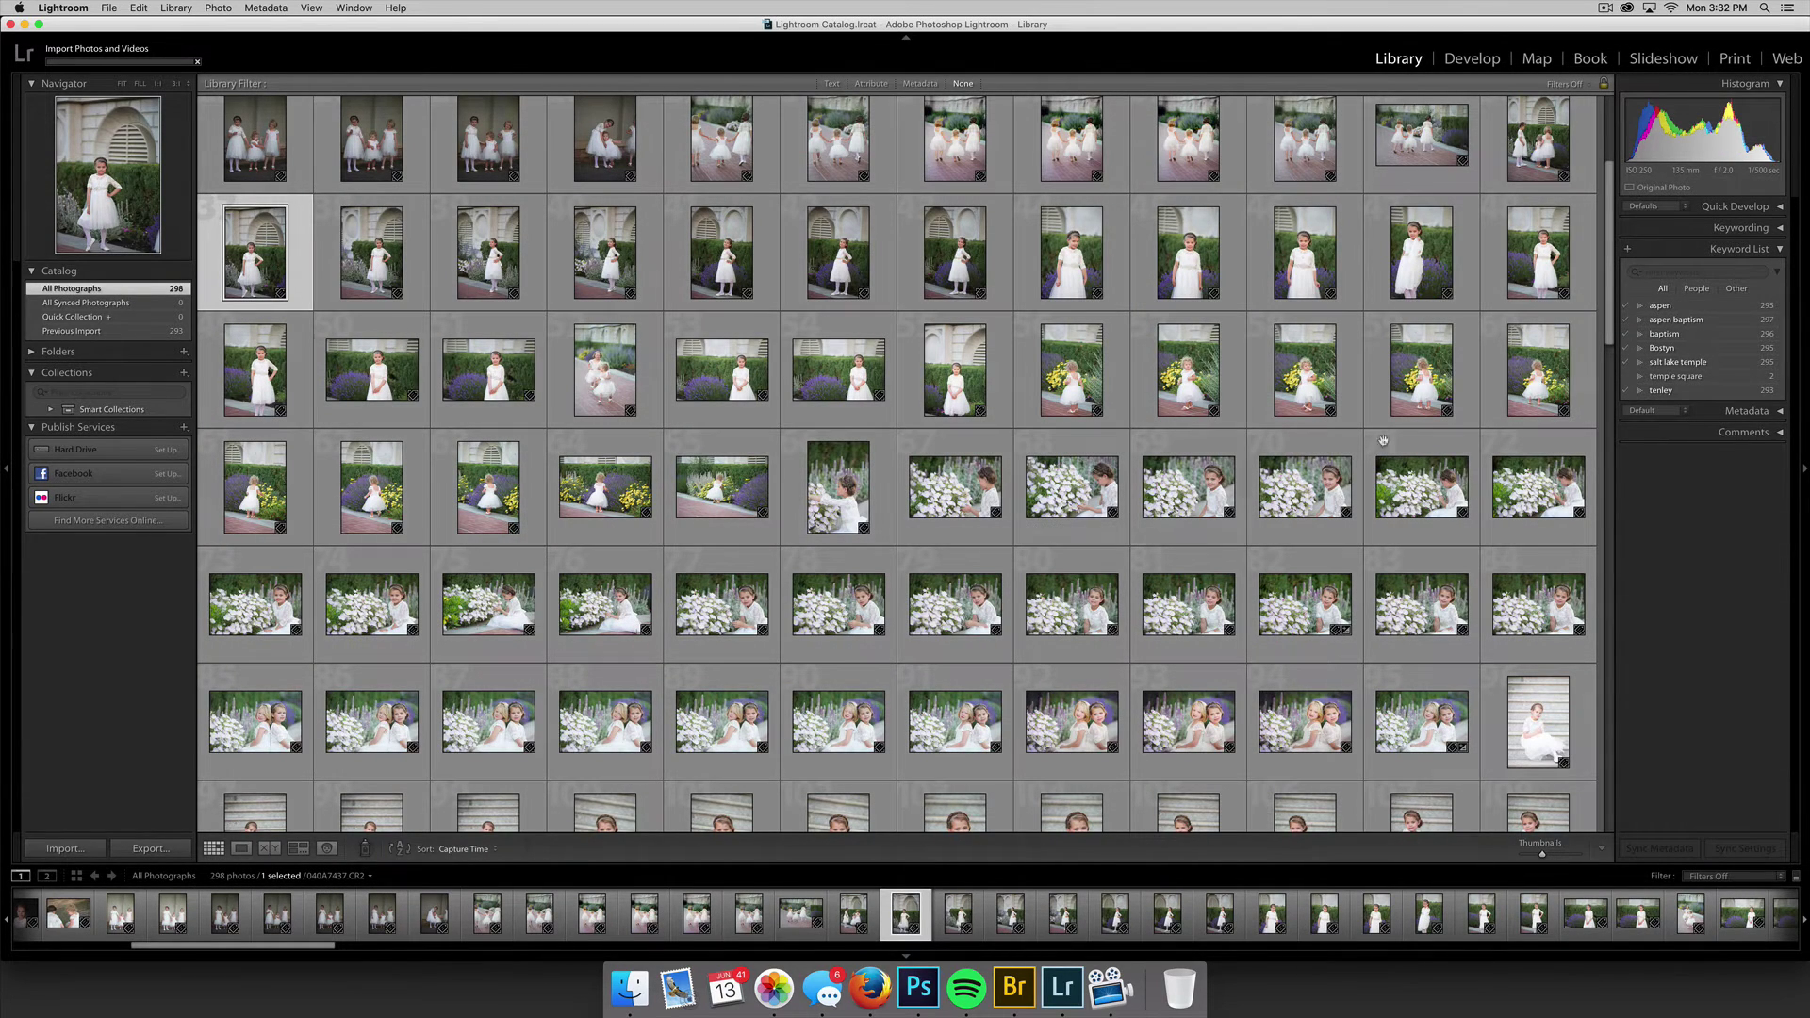
click(1739, 249)
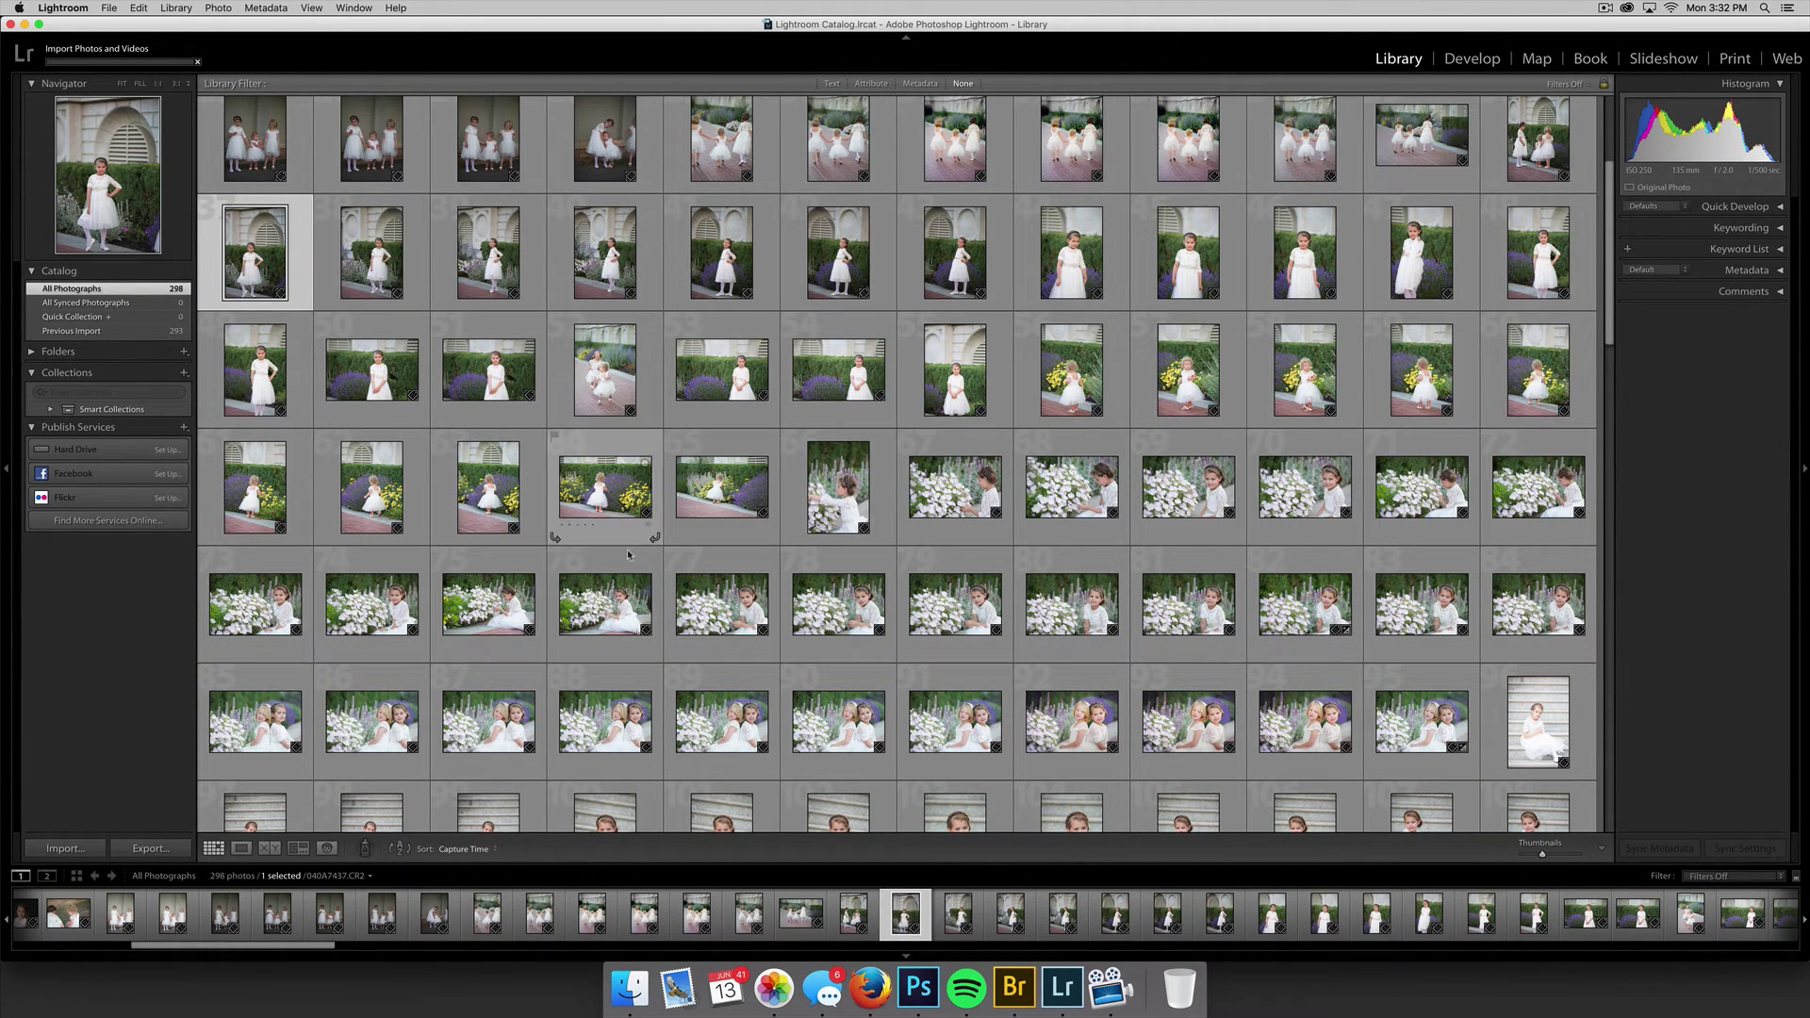
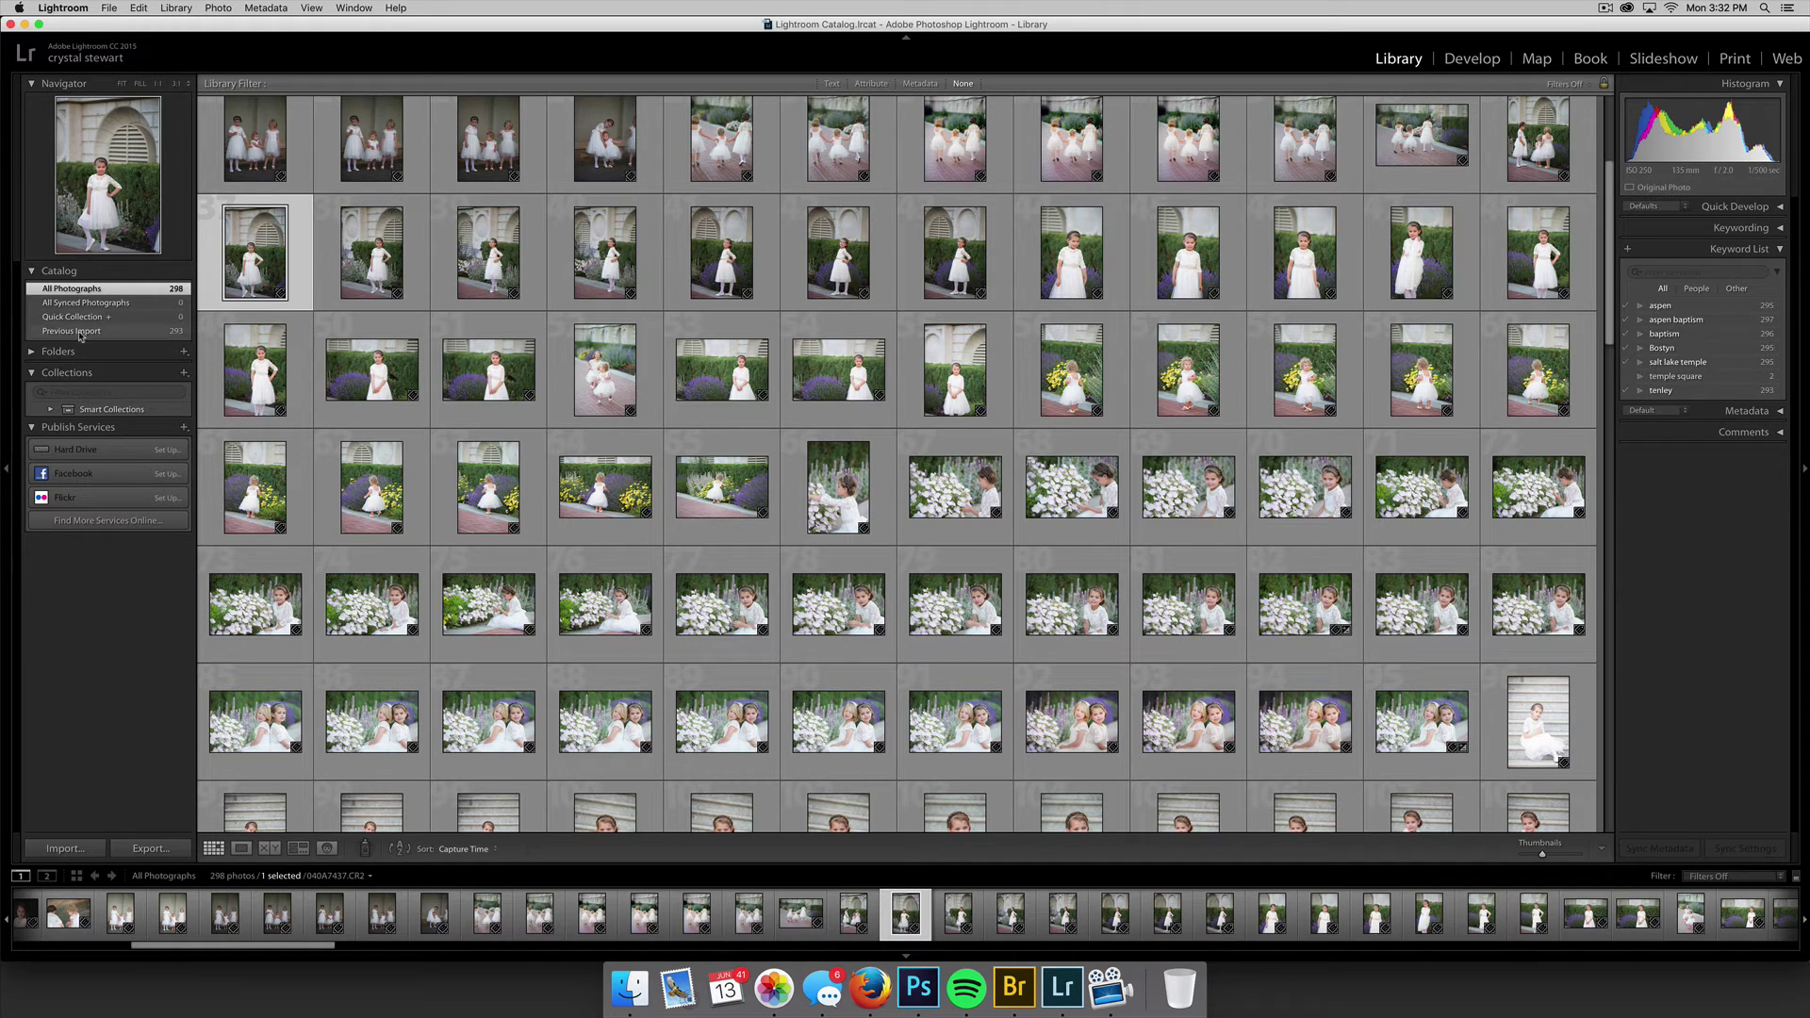
Show the Previous Import photos and filter them by the text "temple square" in any searchable field.
click(115, 332)
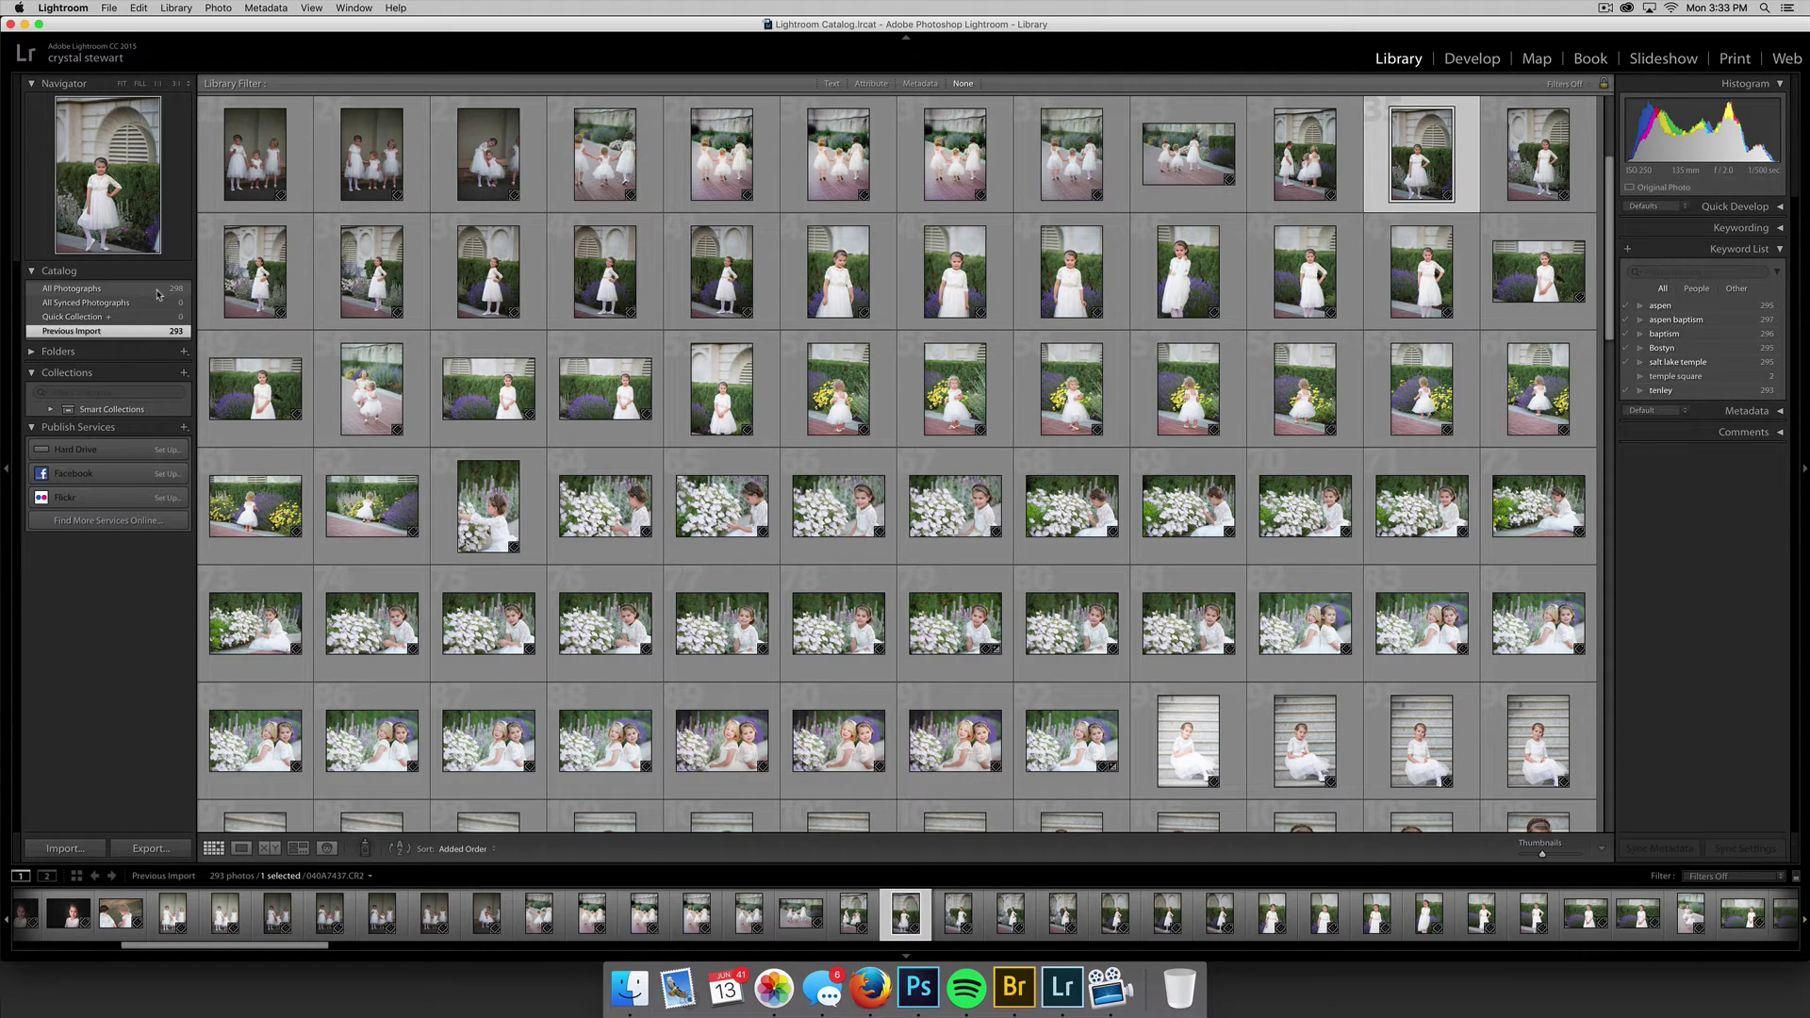
scroll(839, 160, down, 1)
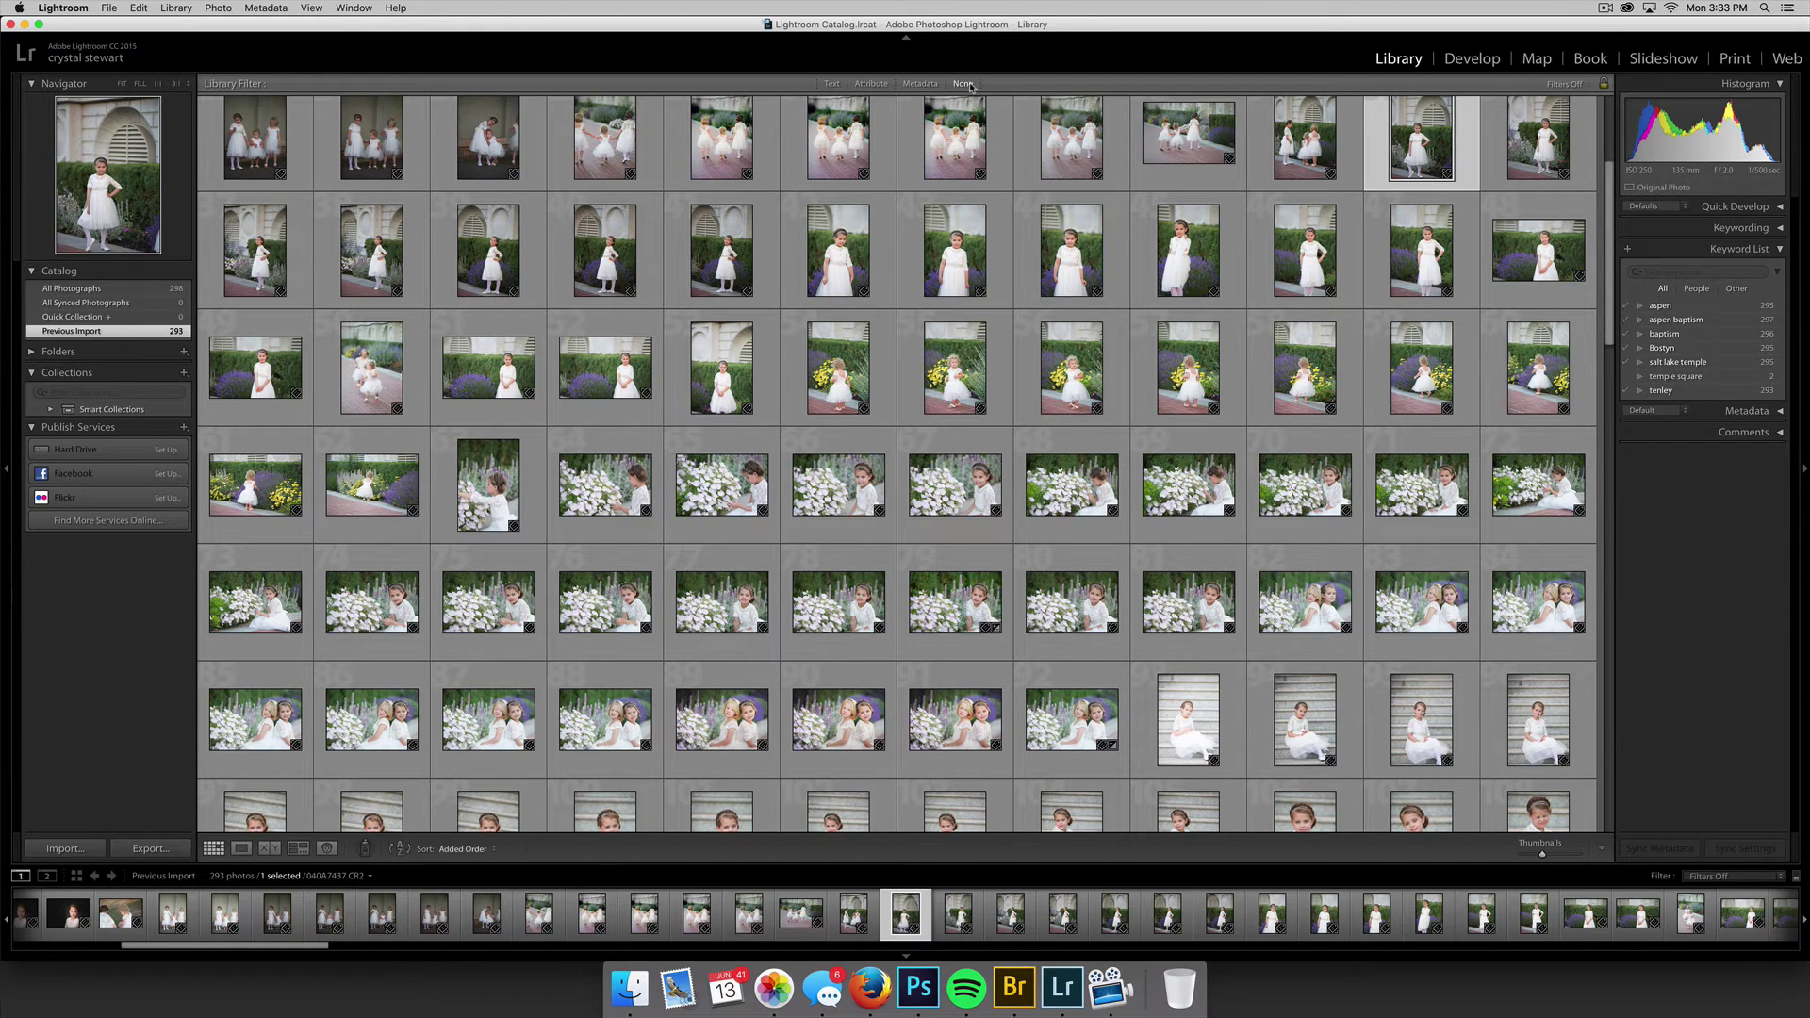
click(830, 84)
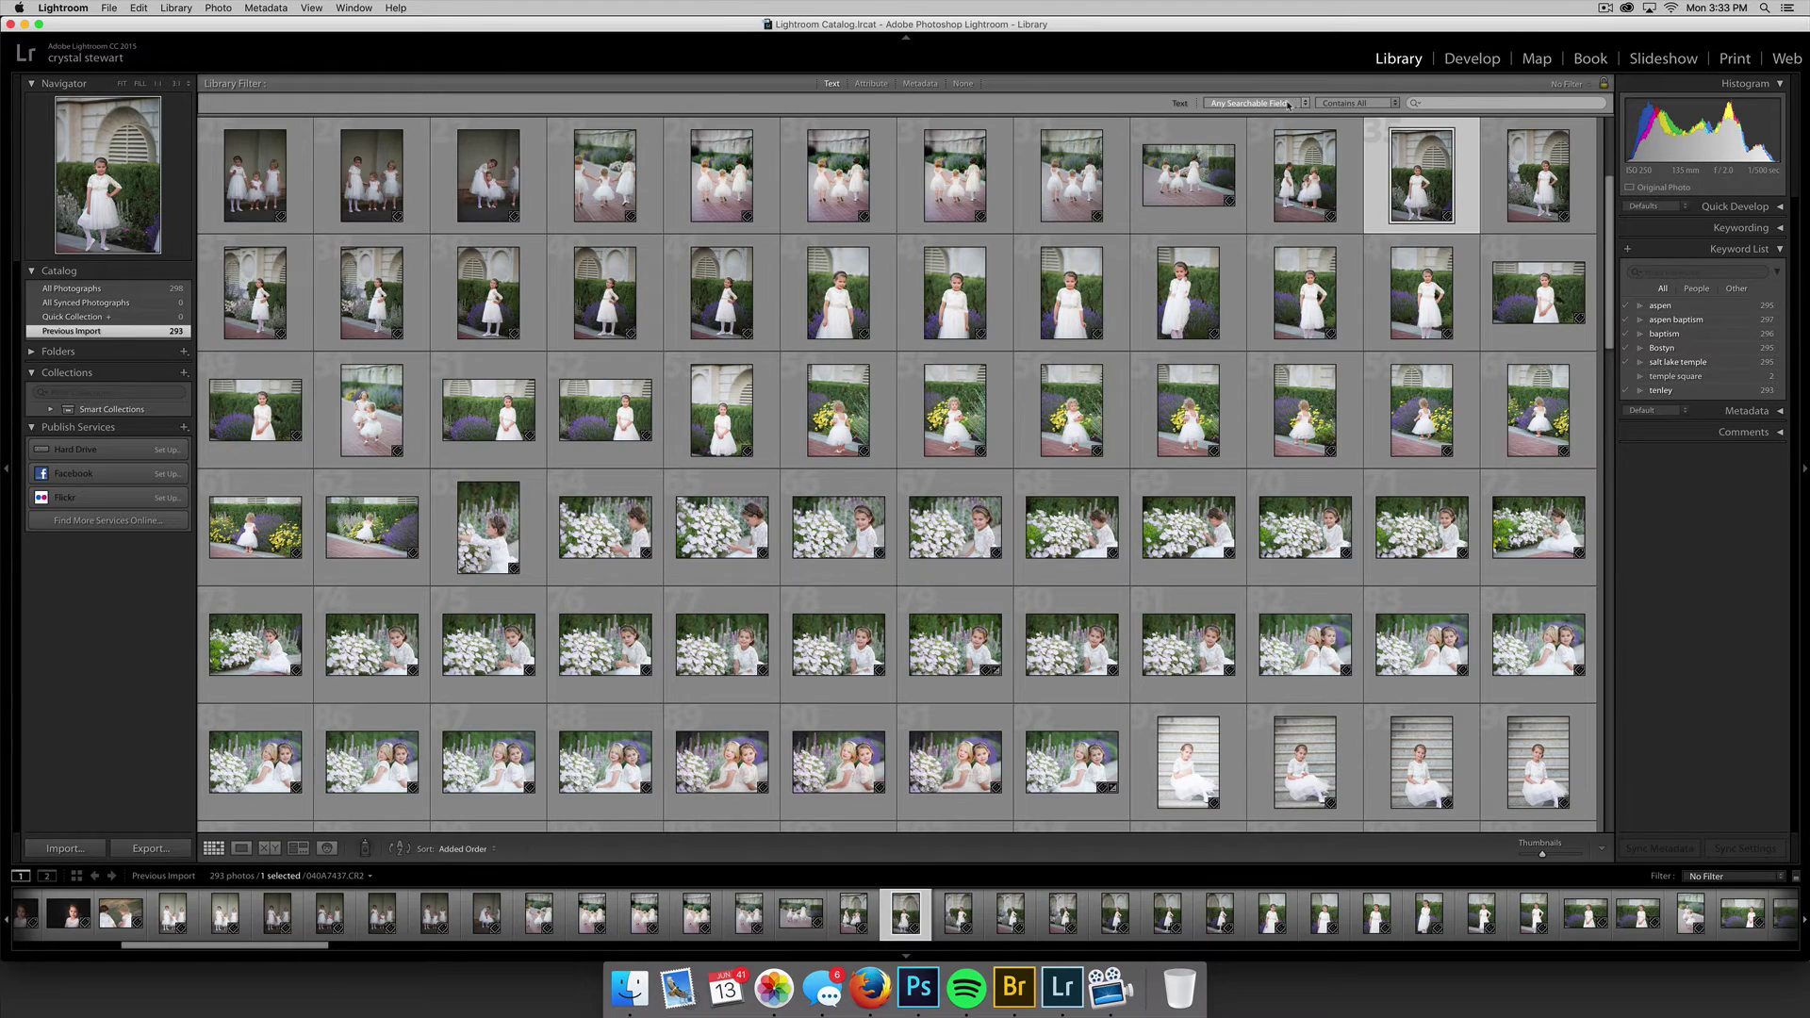
click(1435, 104)
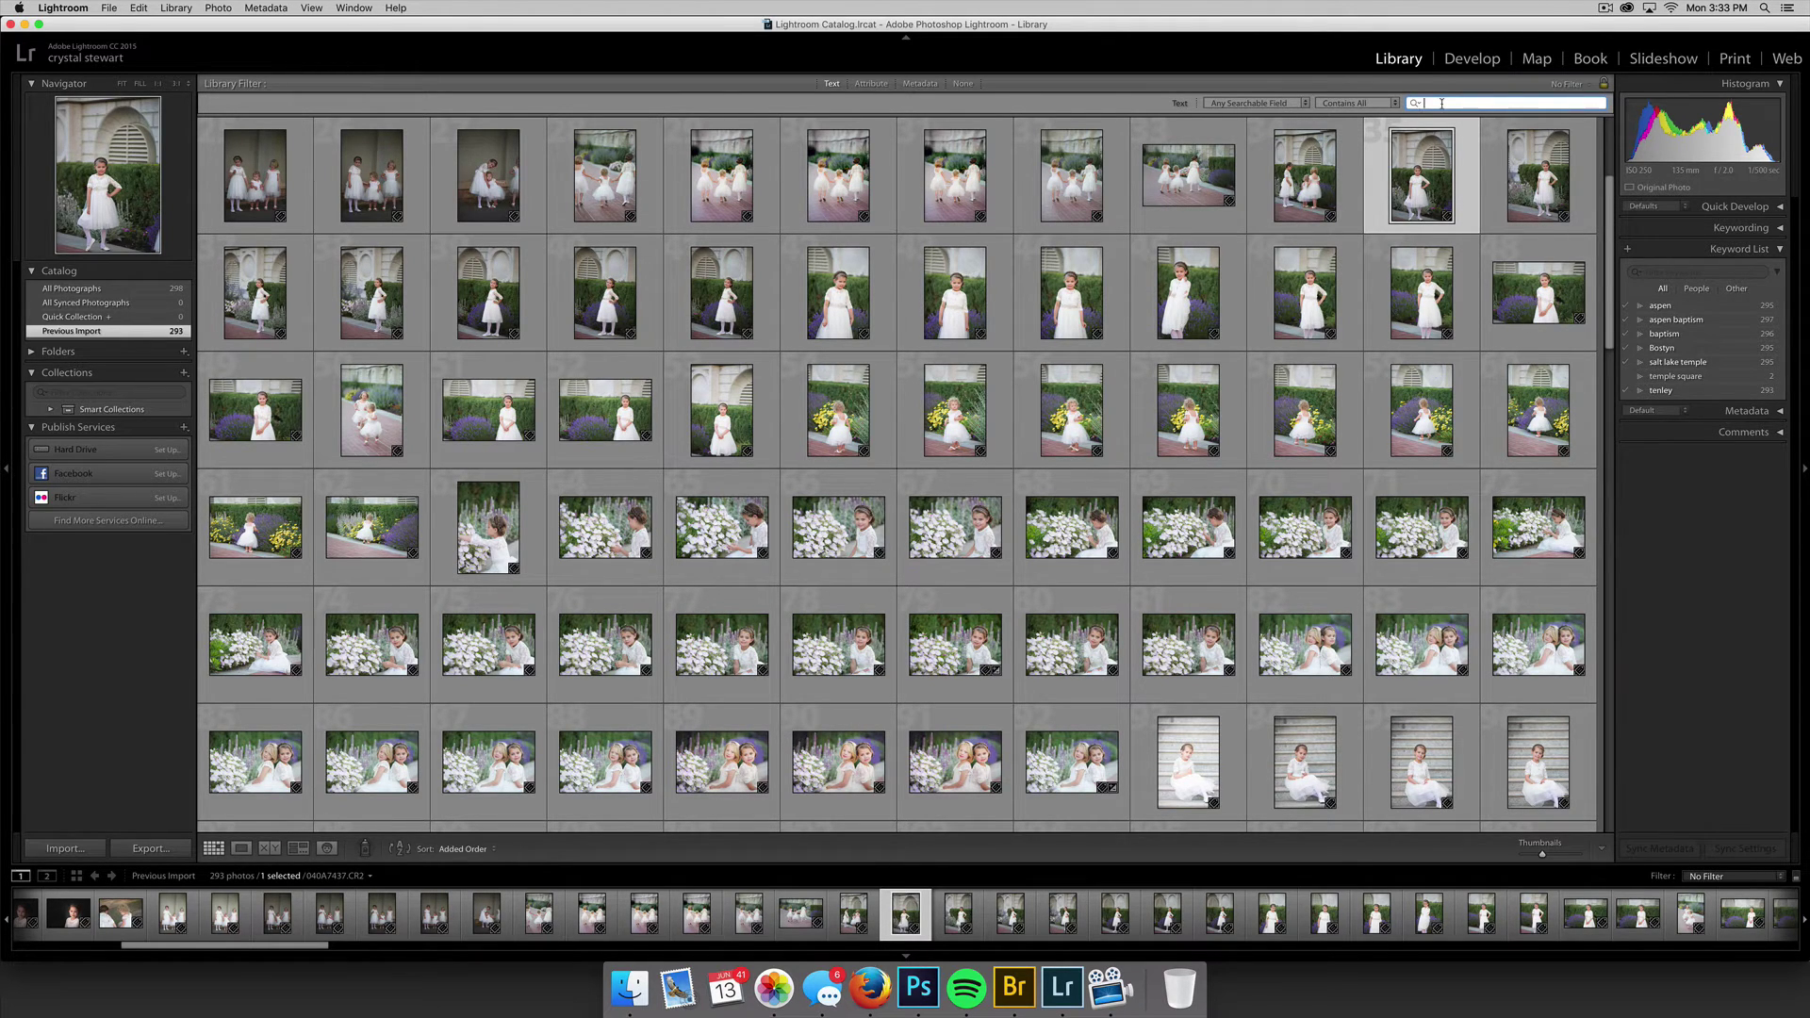
text(temple square)
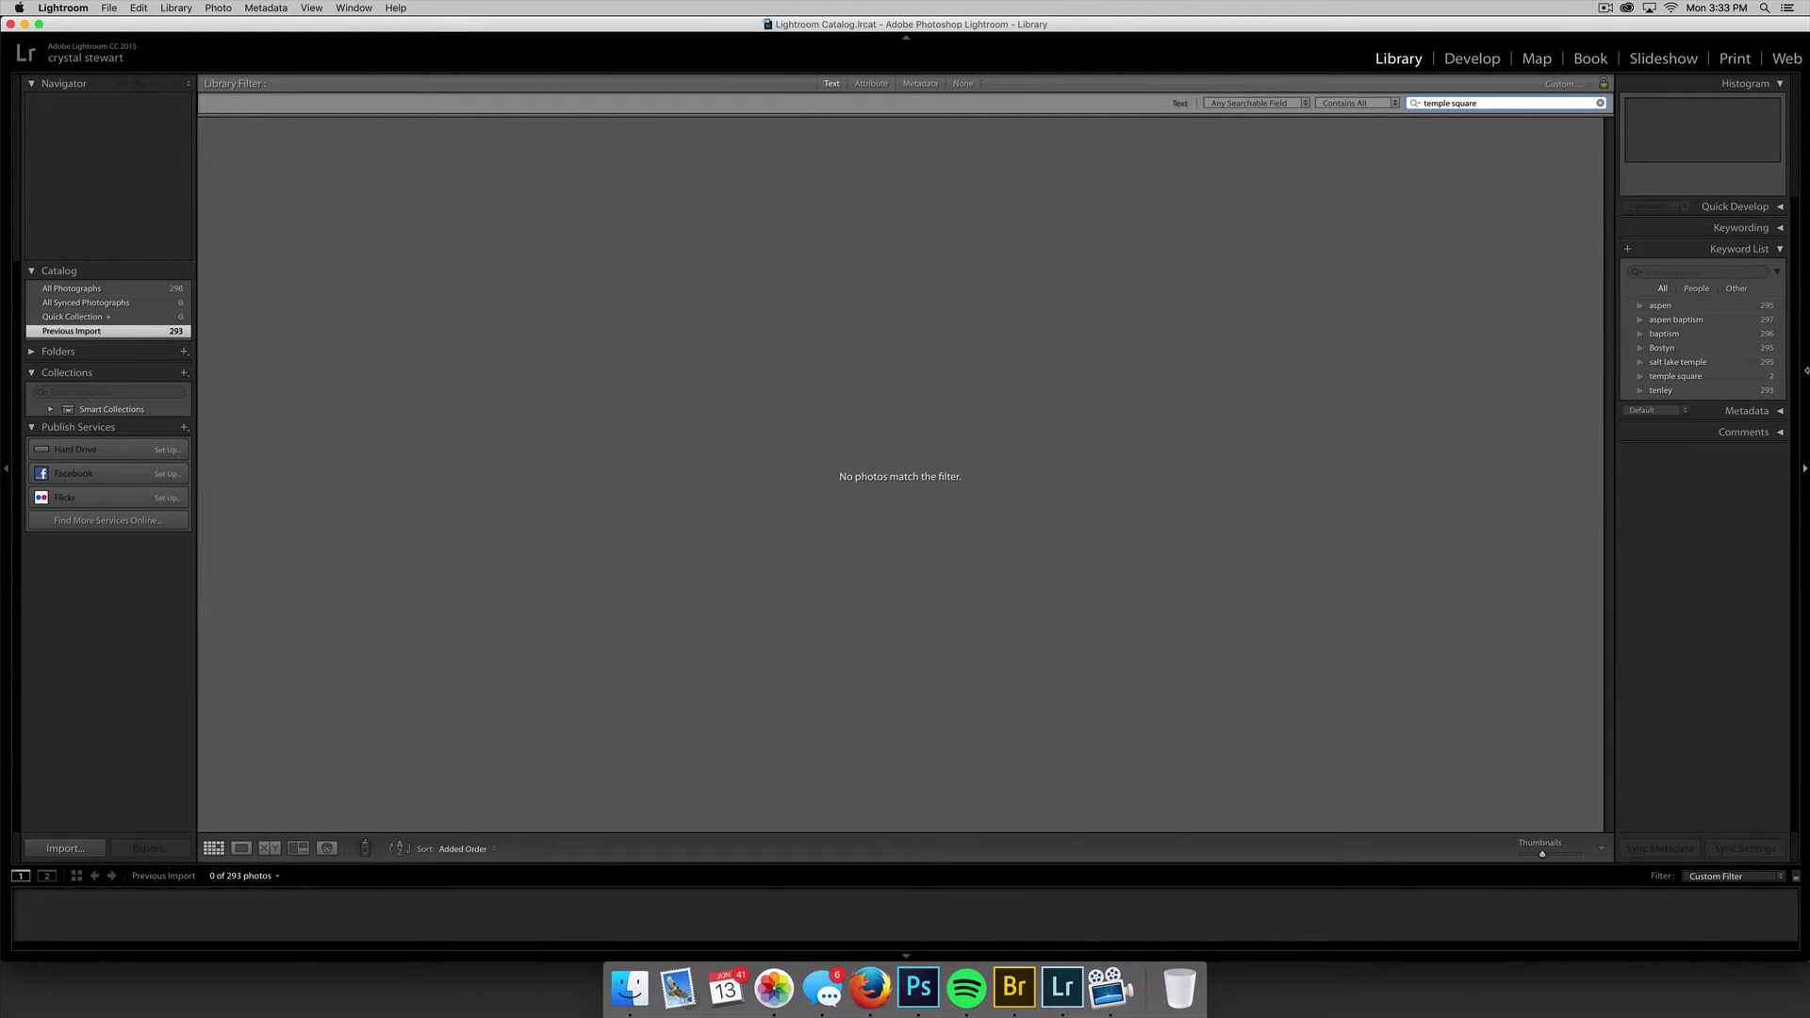
mouse_move(1727, 382)
Apply the "temple square" text filter to All Photographs with the Contains Words rule.
click(133, 289)
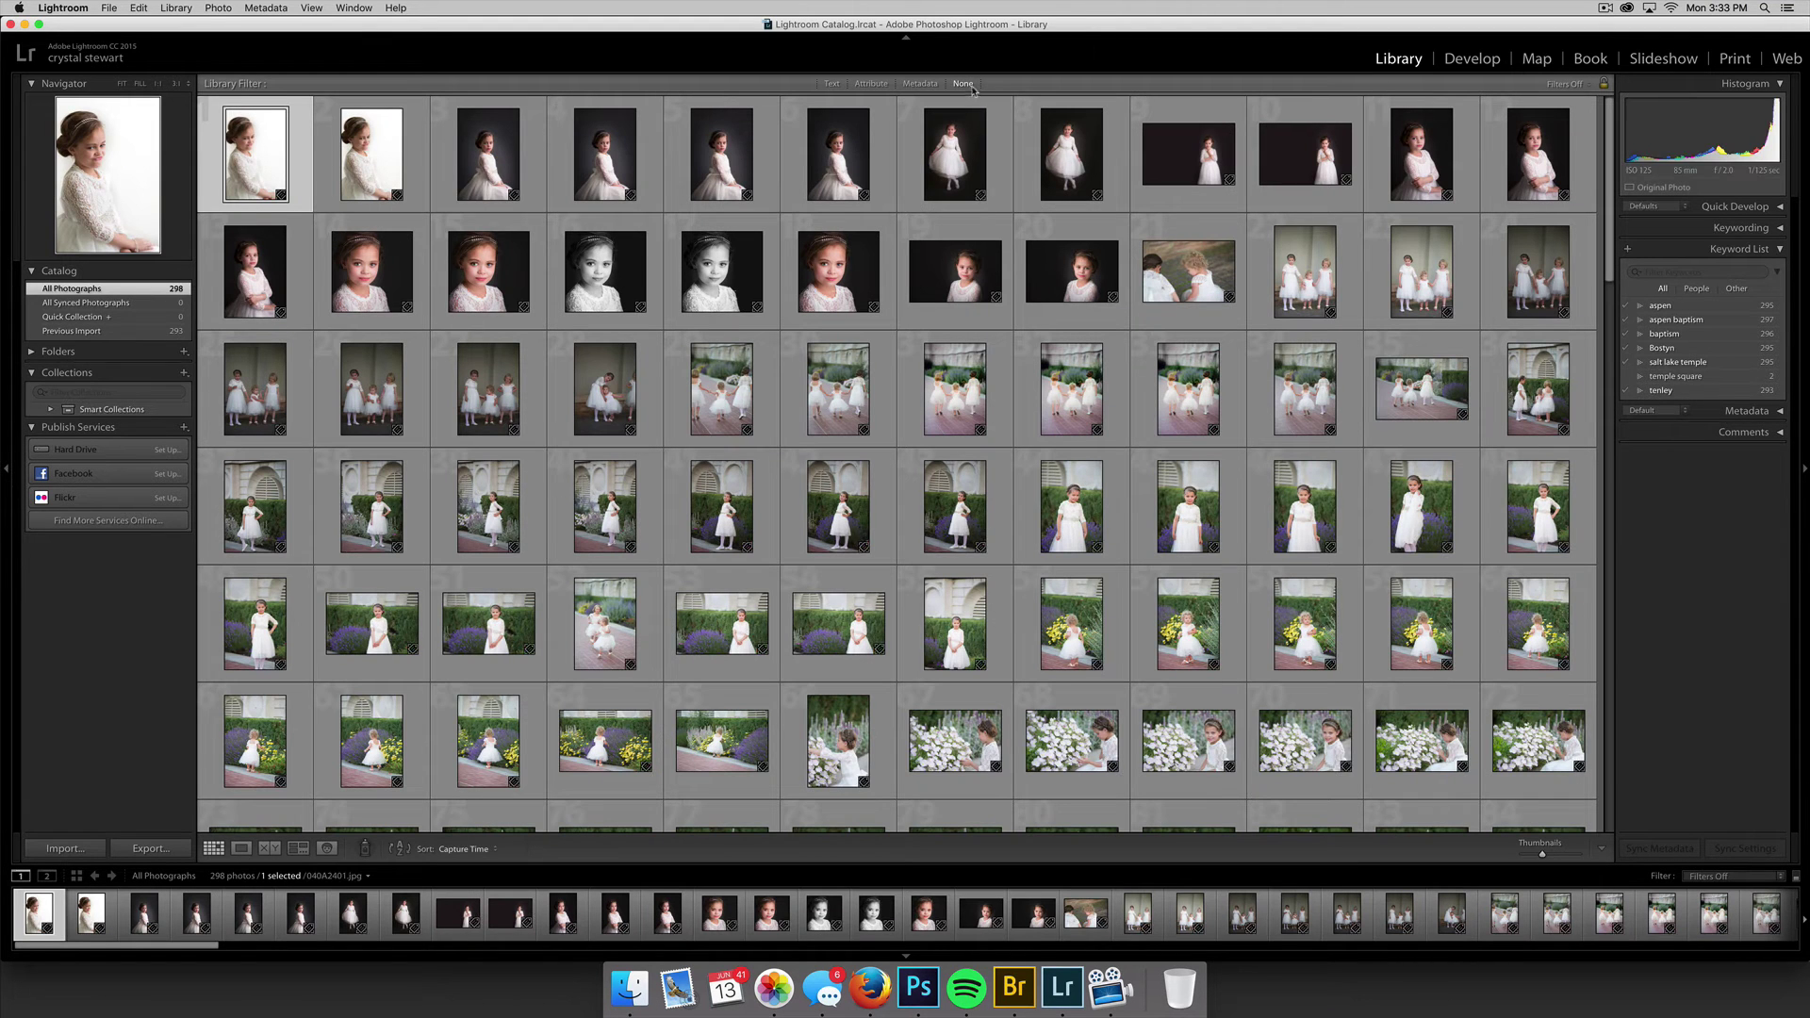
click(832, 84)
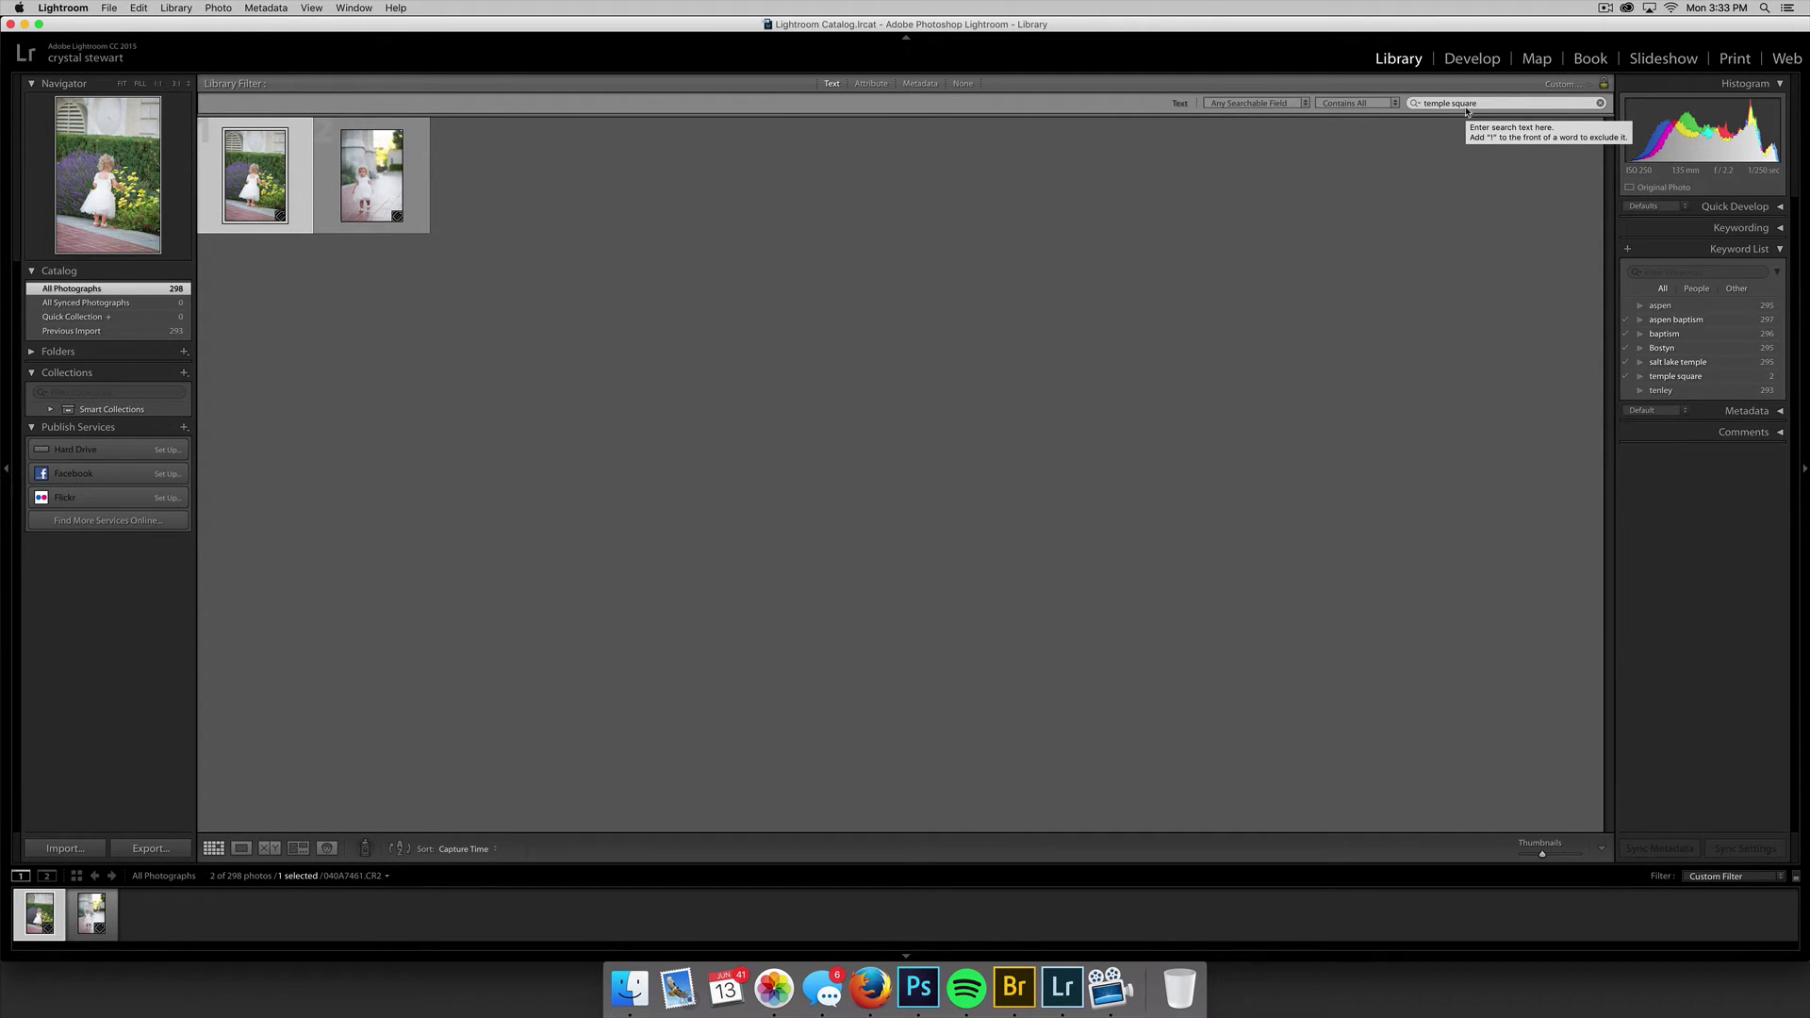
click(1396, 103)
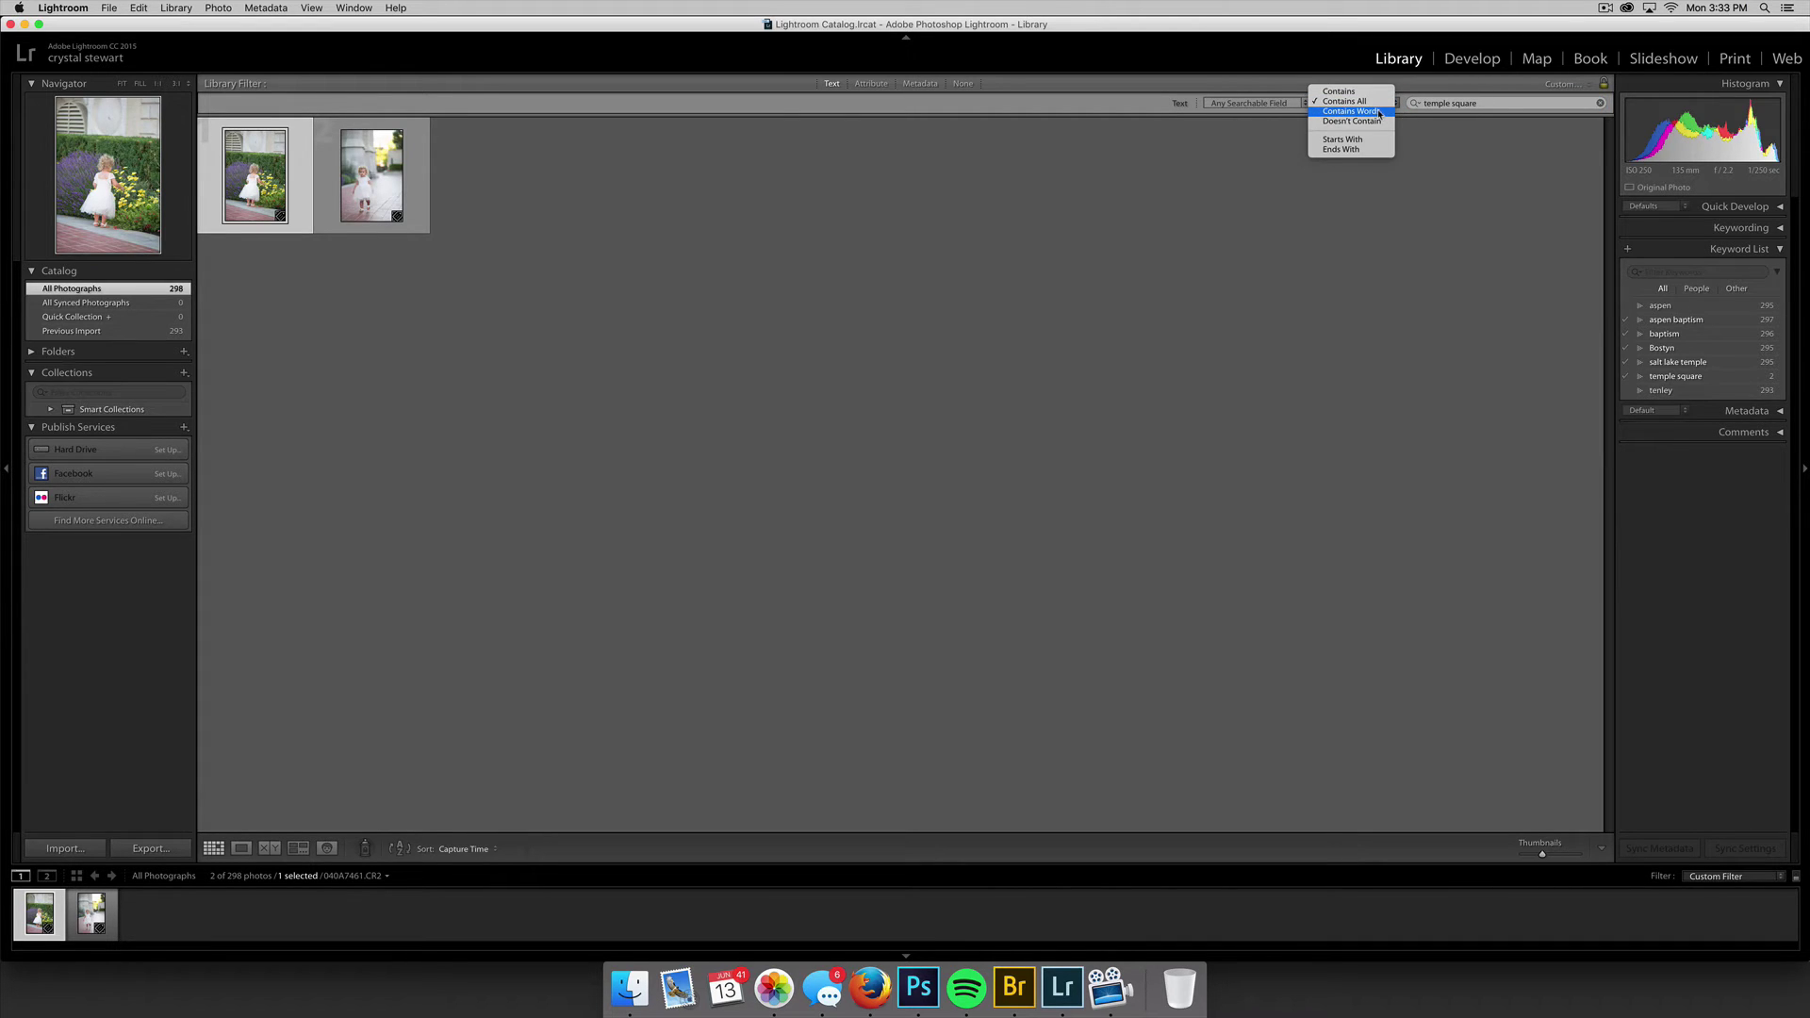
click(1379, 114)
Shorten the text filter on All Photographs to "temple" and look through the matching photos.
click(1496, 102)
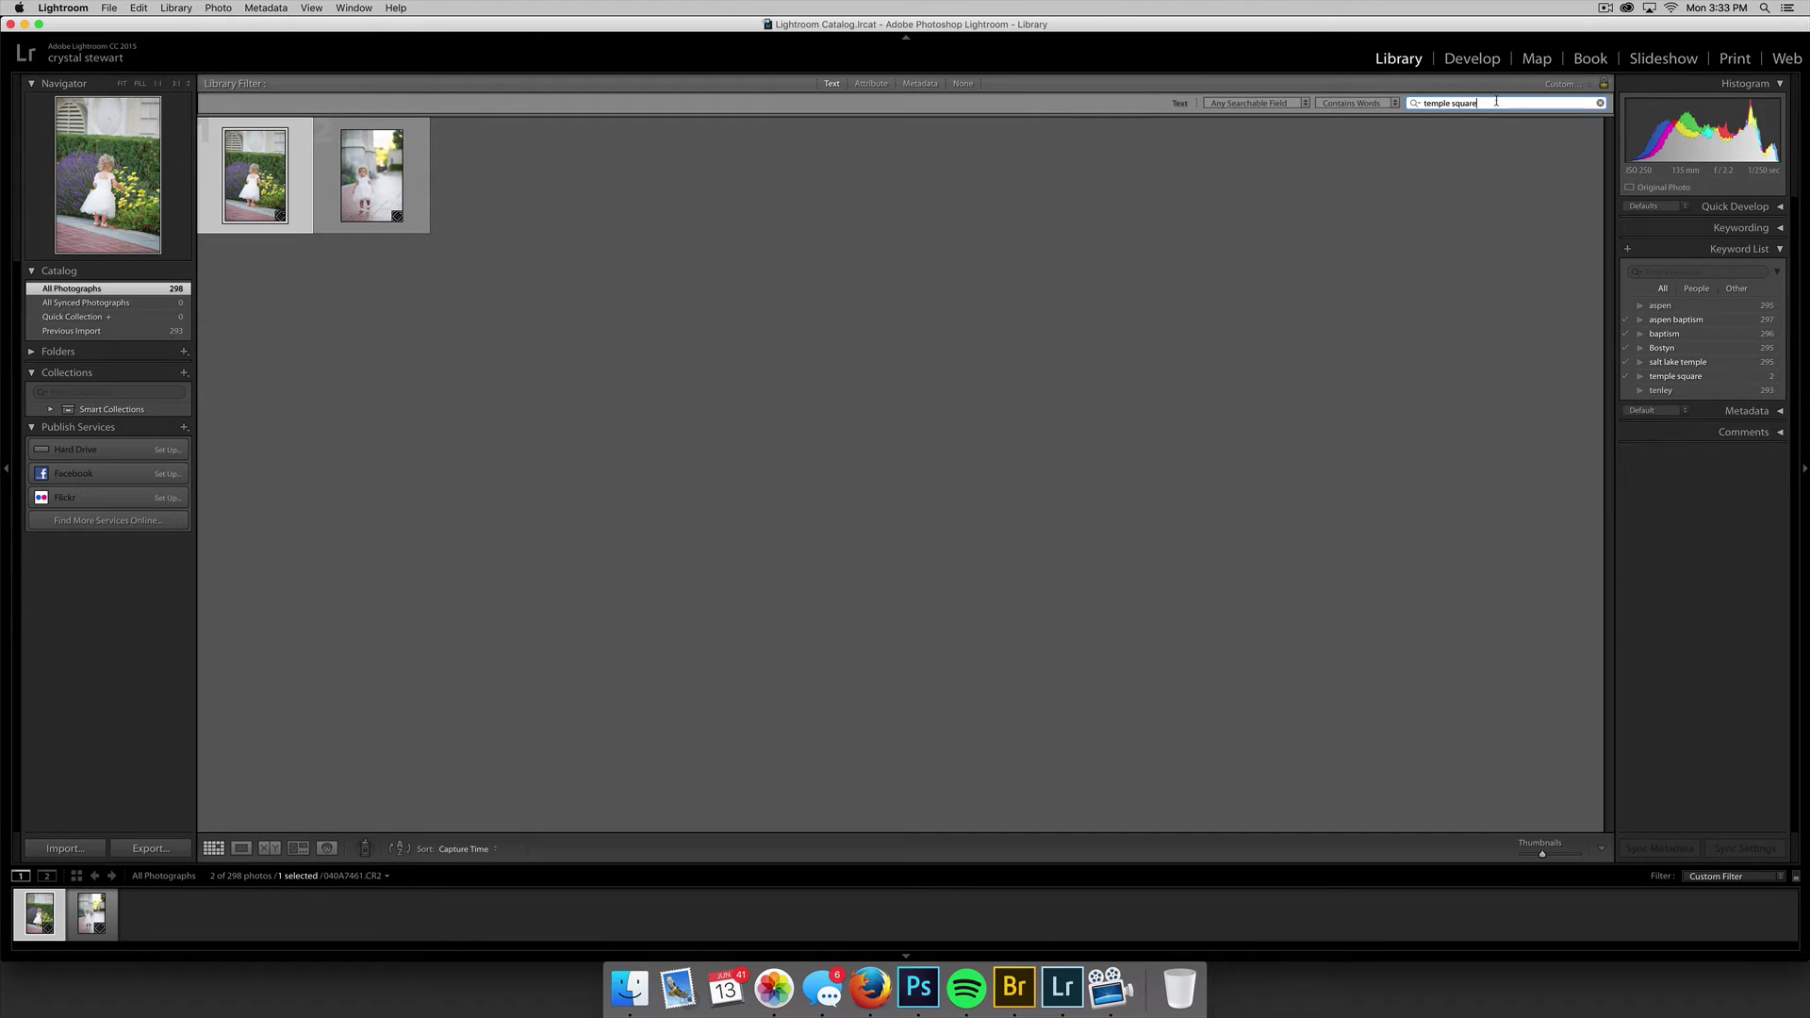
key(super+a)
click(1455, 145)
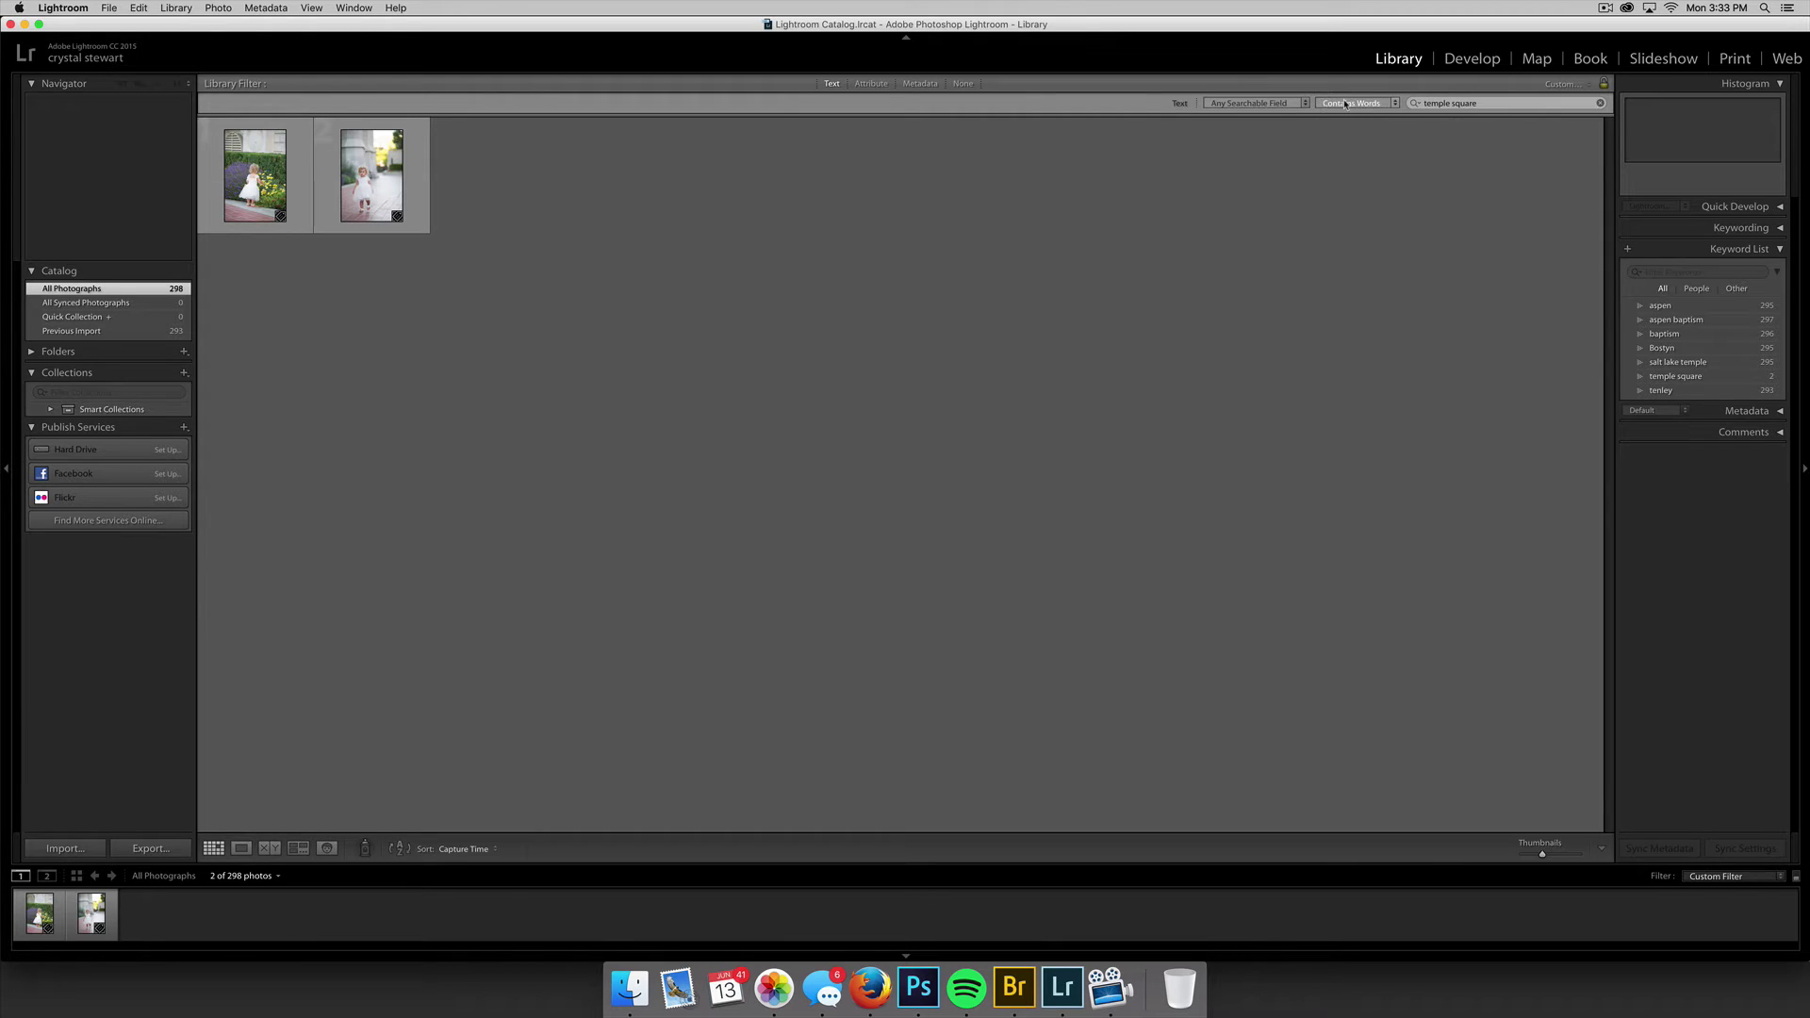
click(1489, 106)
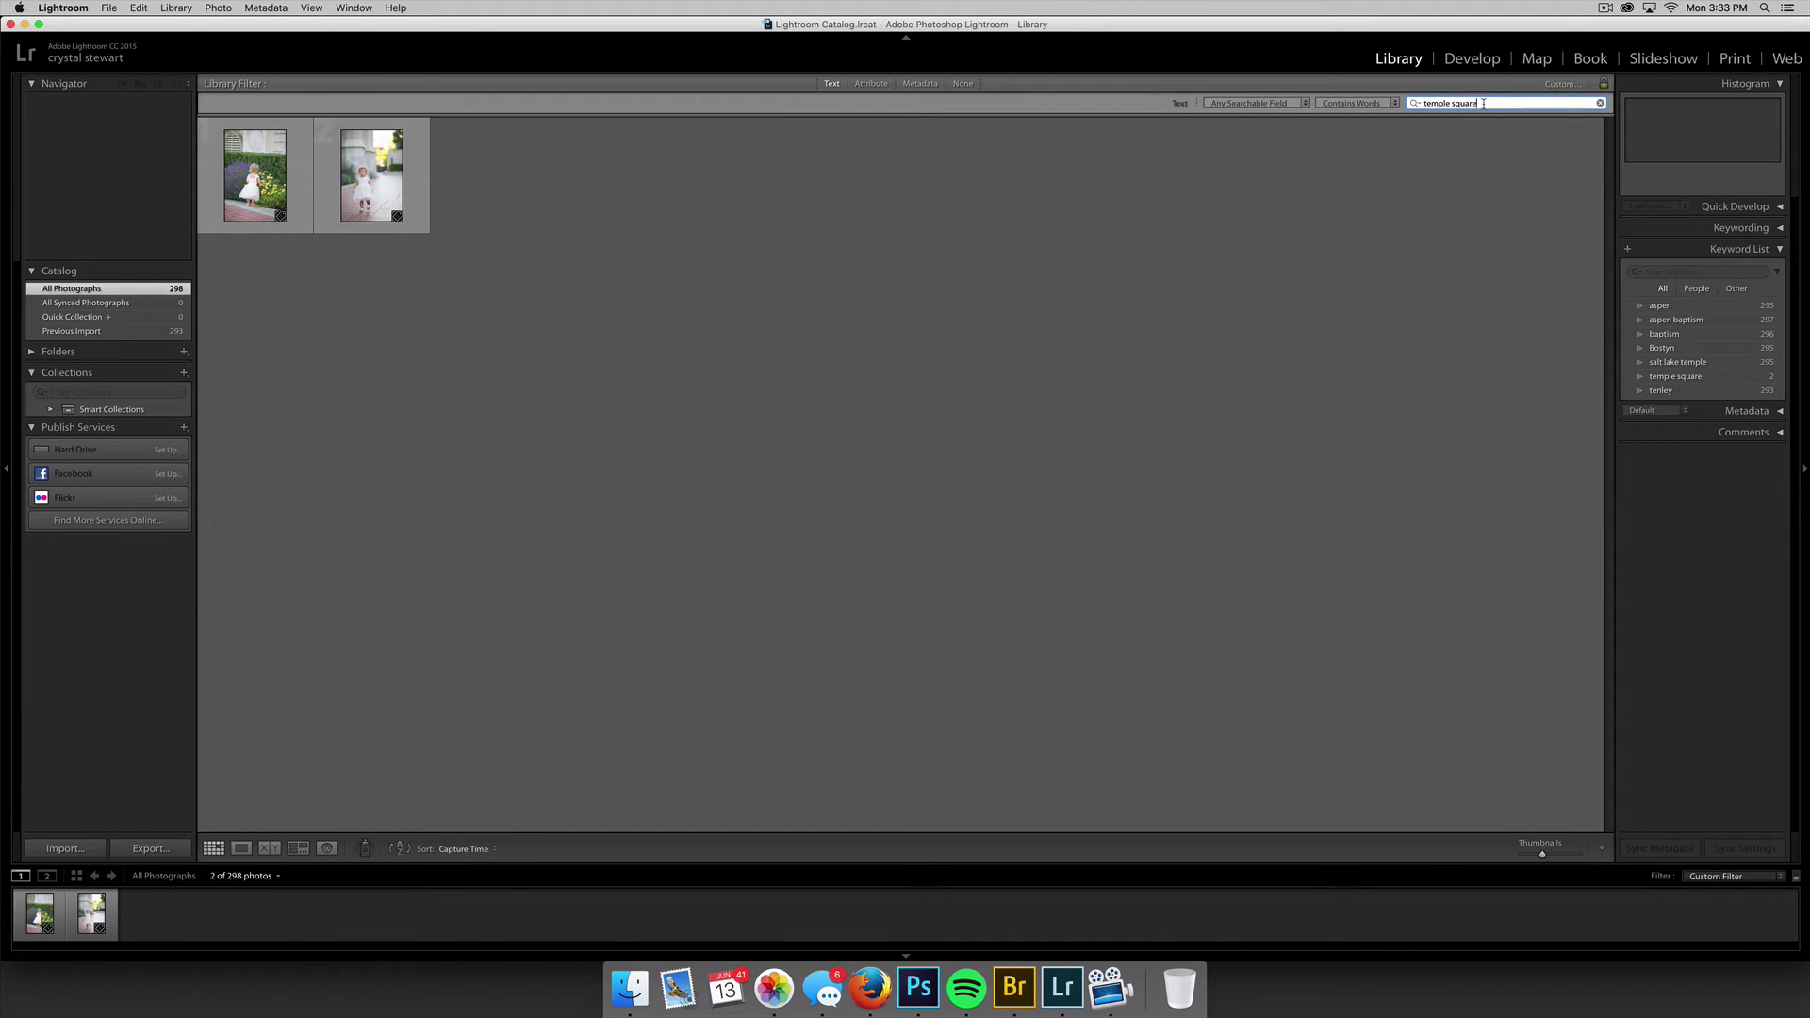
drag(1453, 104, 1495, 103)
key(BackSpace)
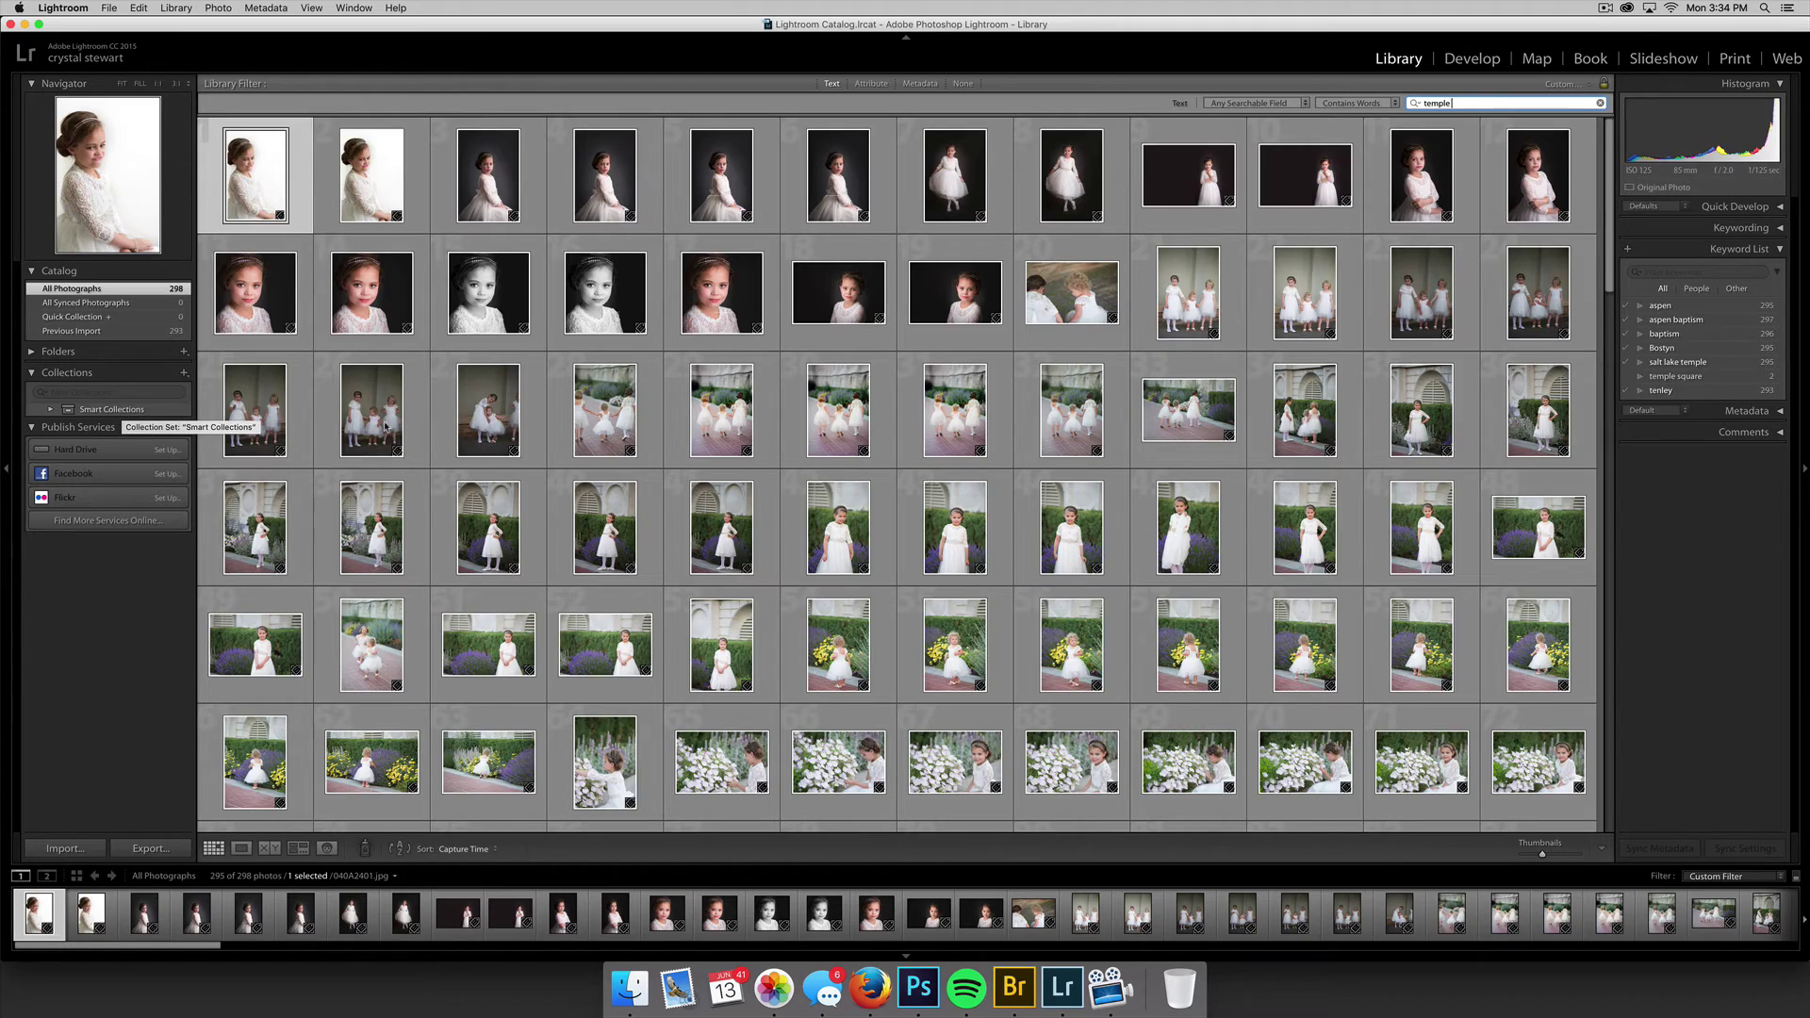
scroll(554, 446, down, 5)
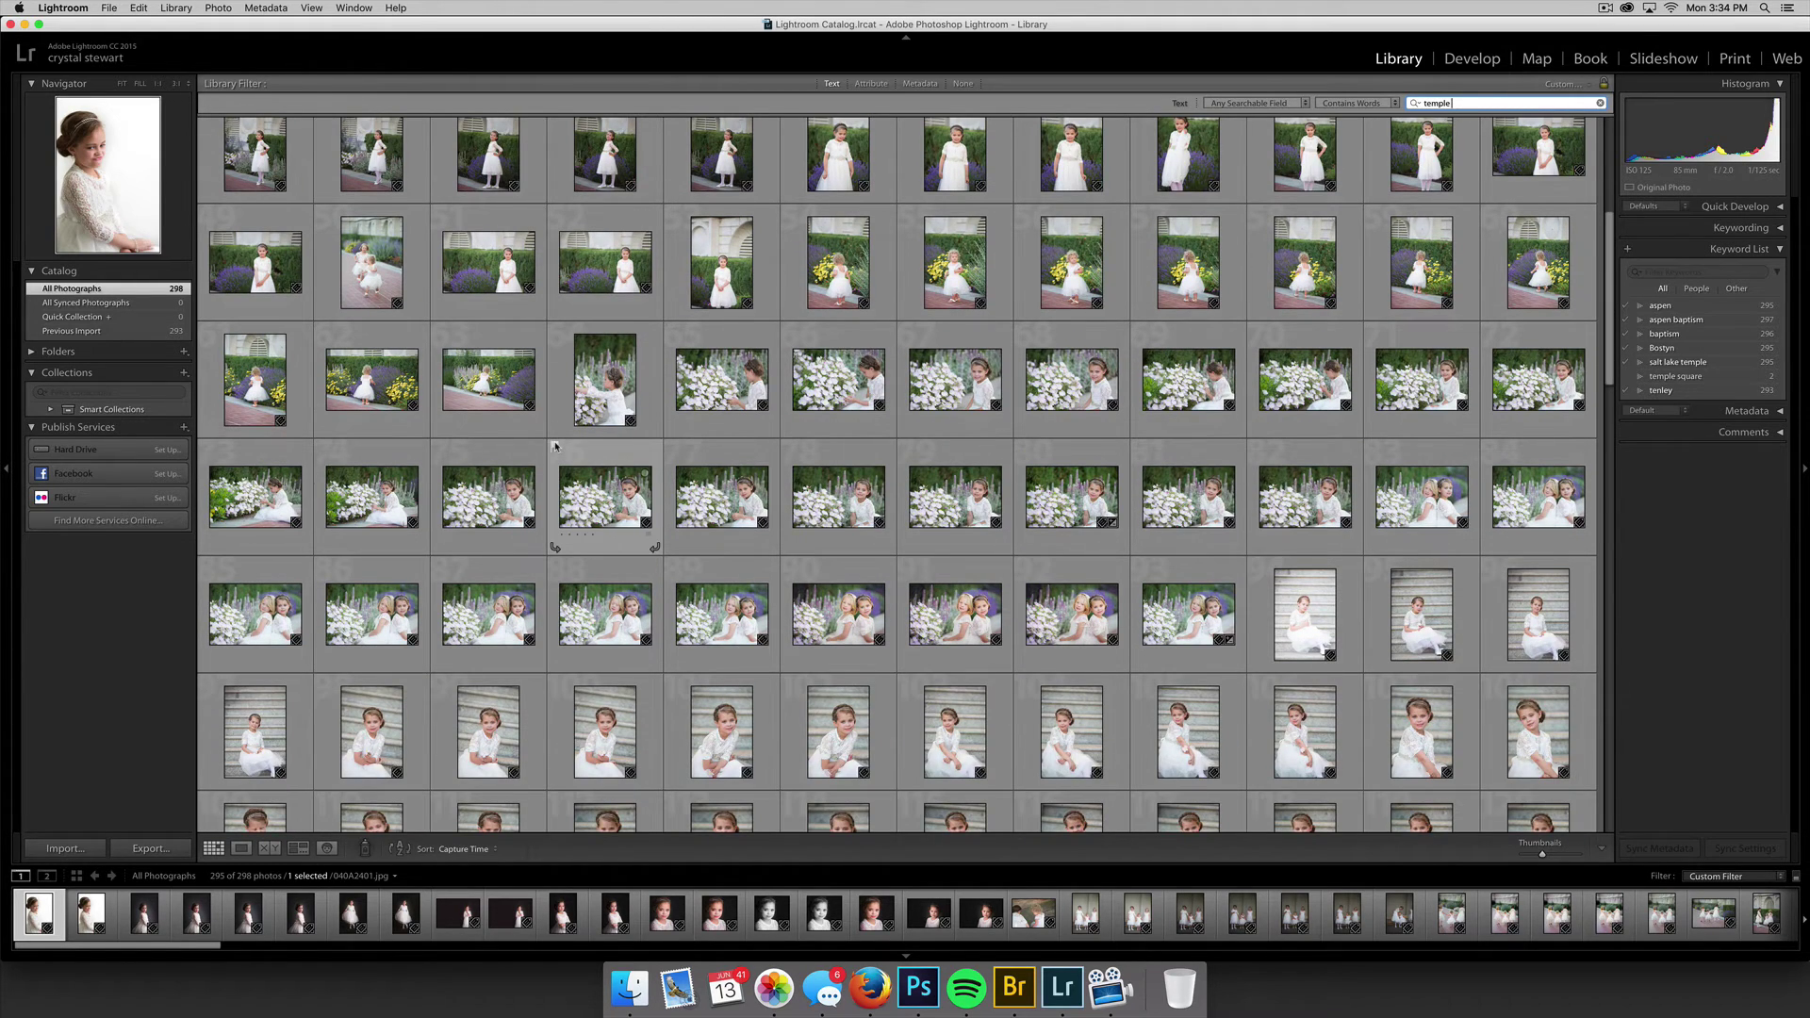
scroll(555, 446, up, 8)
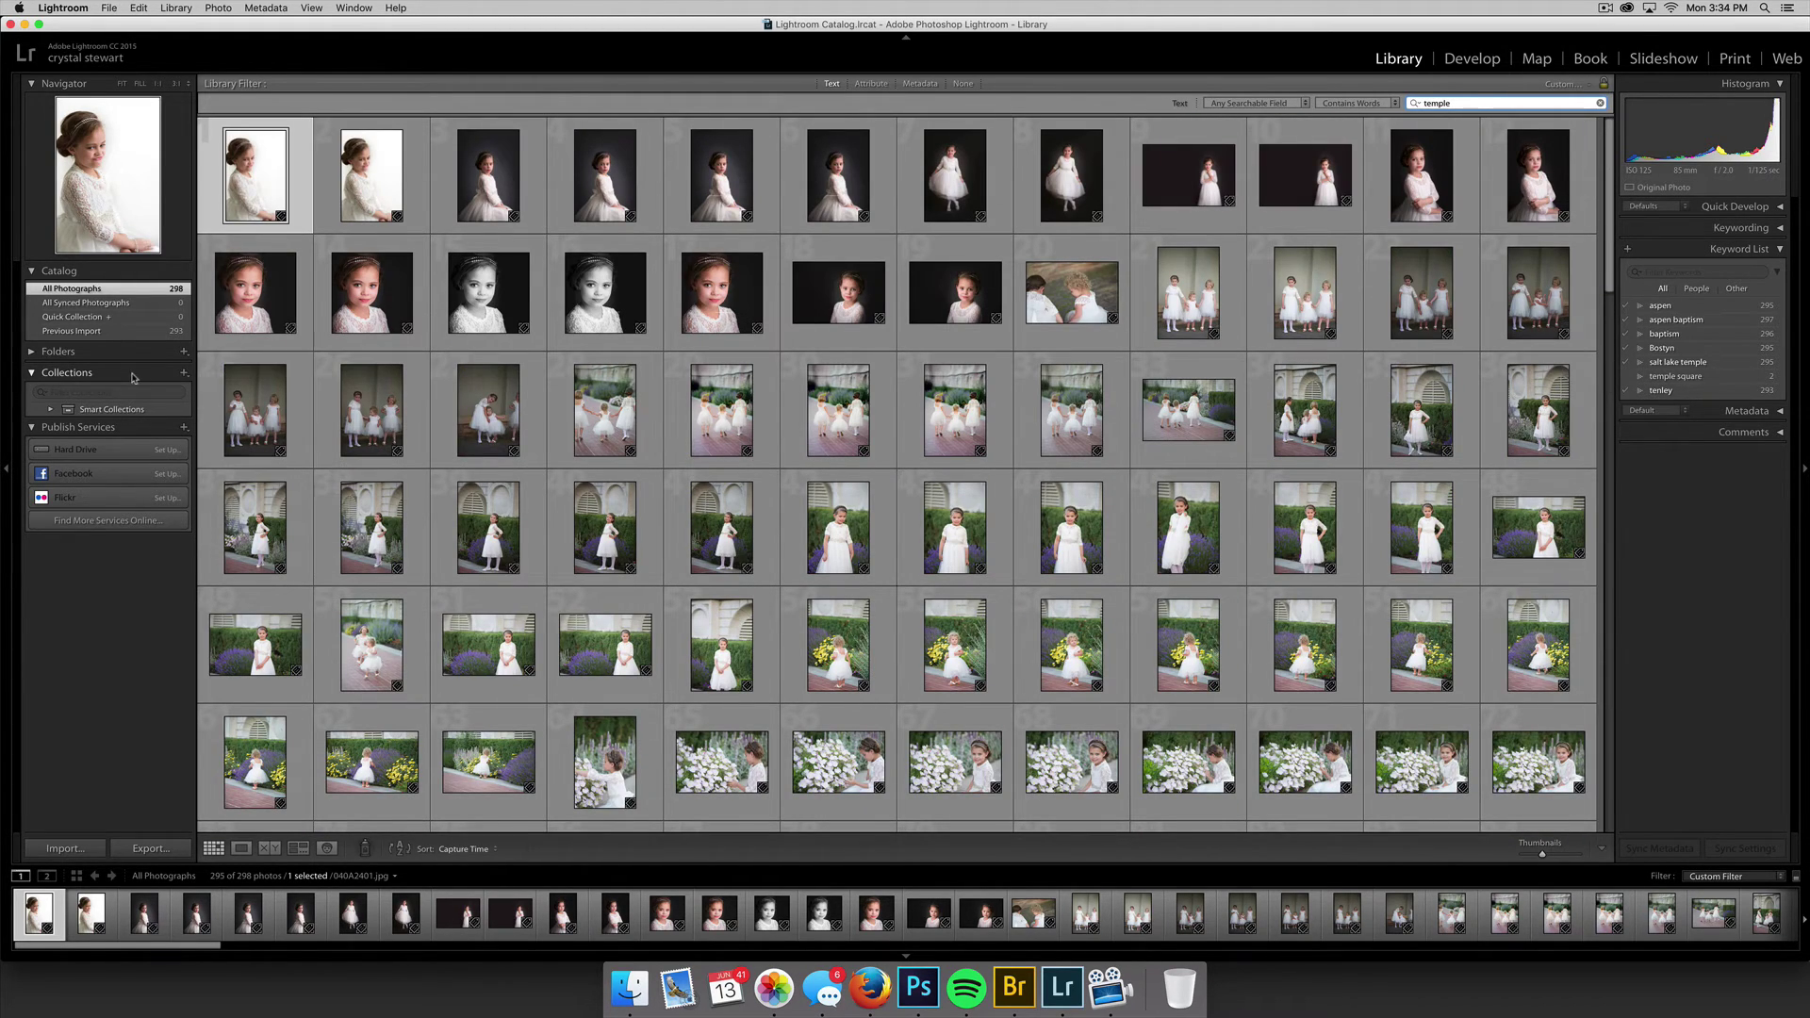
Create a collection set named with the child's first name followed by "Baptism".
click(184, 372)
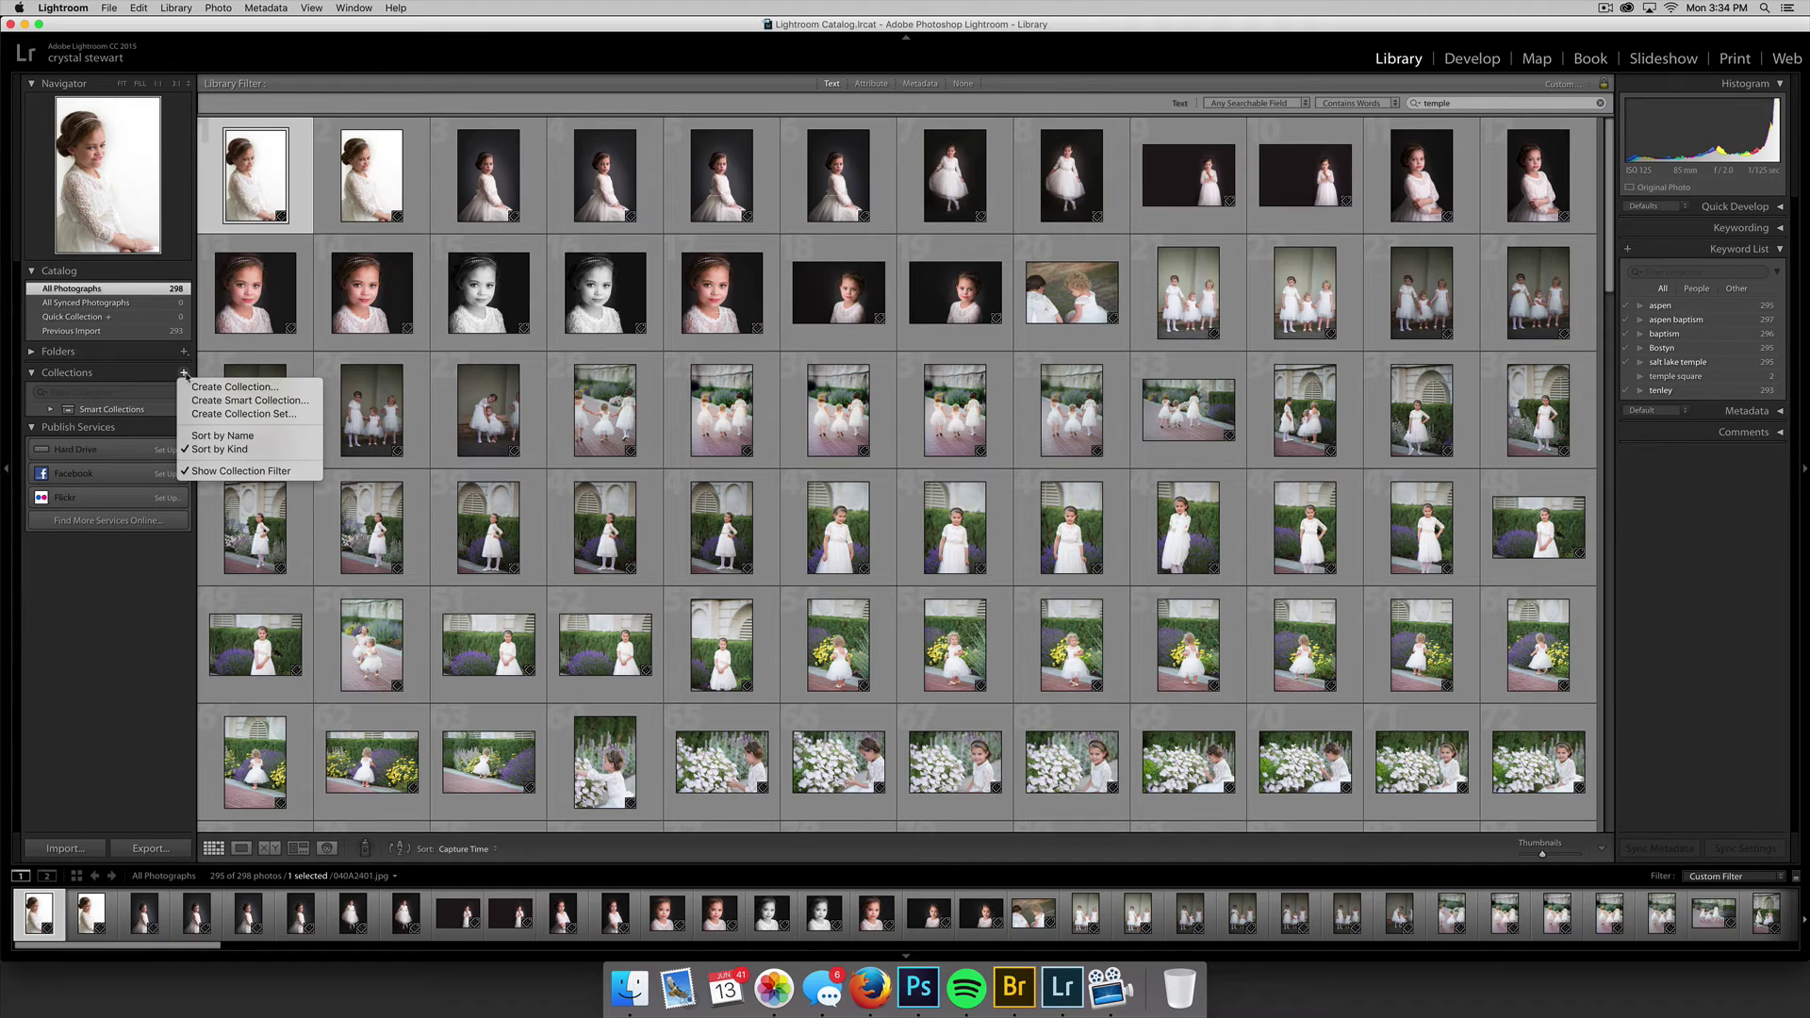
click(294, 416)
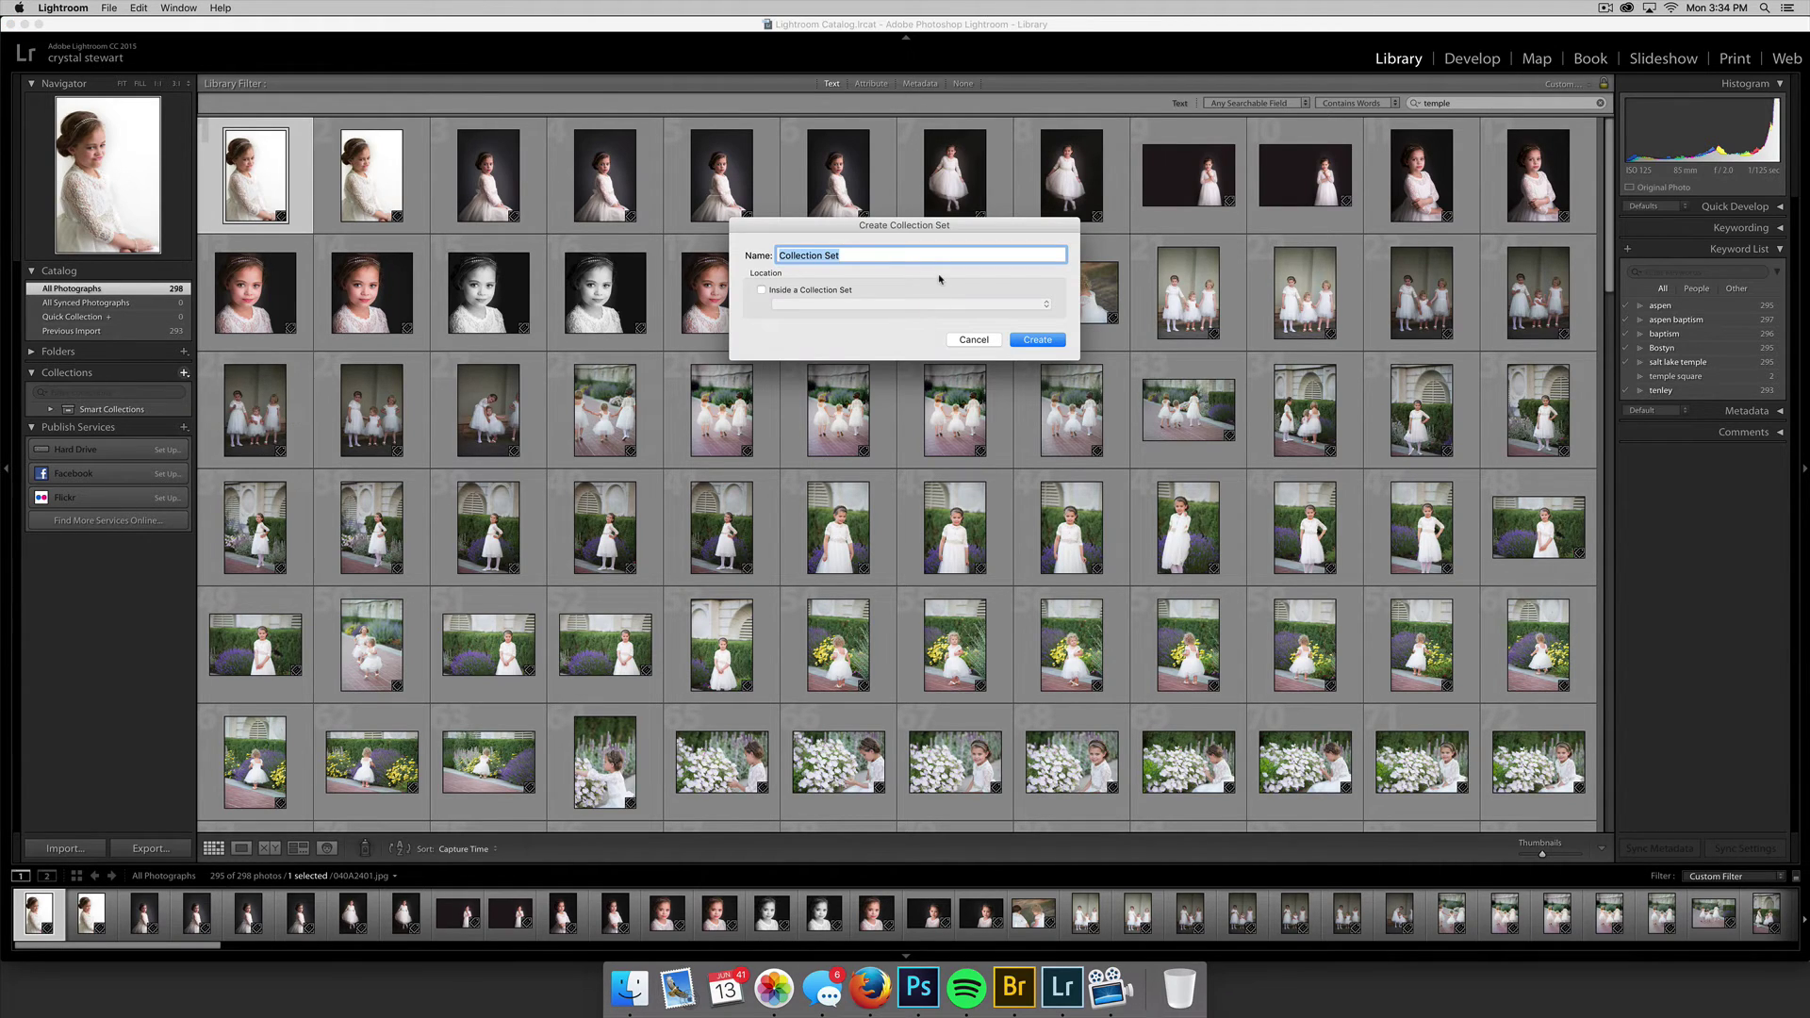
text(Aspen Baptism)
click(1047, 340)
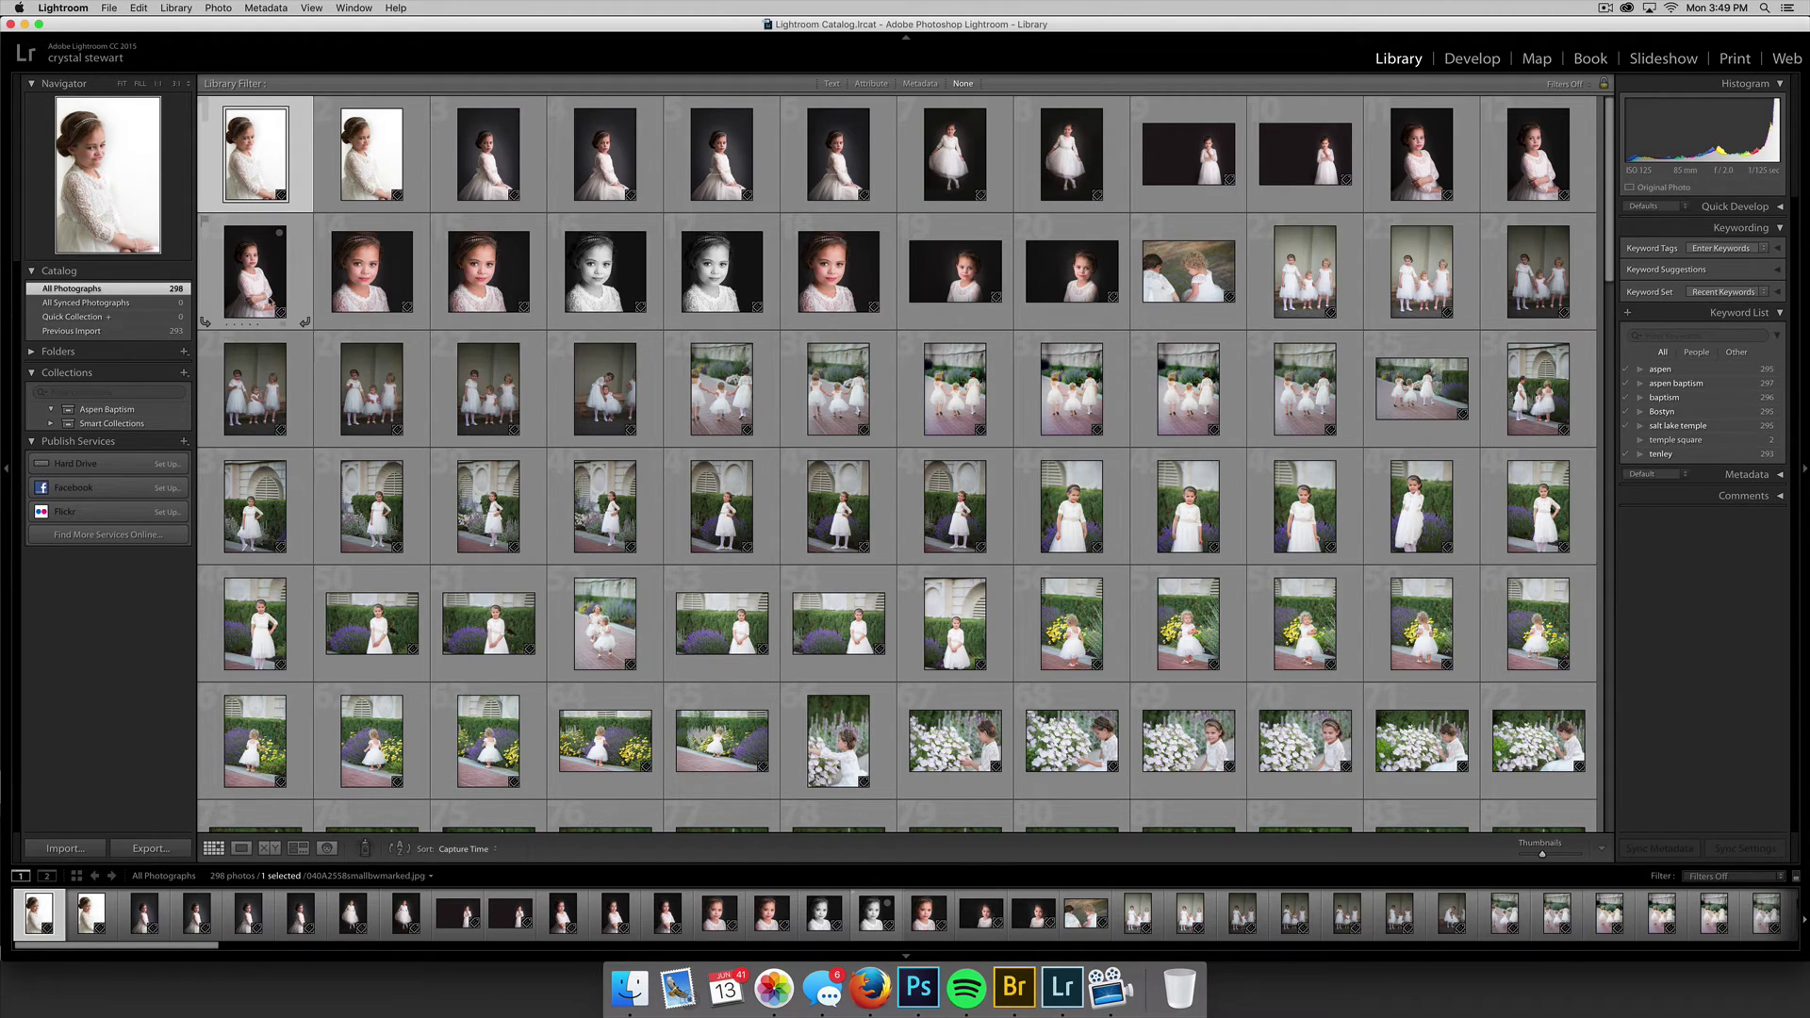
Select garden photos 37 through 51 and try creating a collection from them inside the baptism collection set.
click(791, 610)
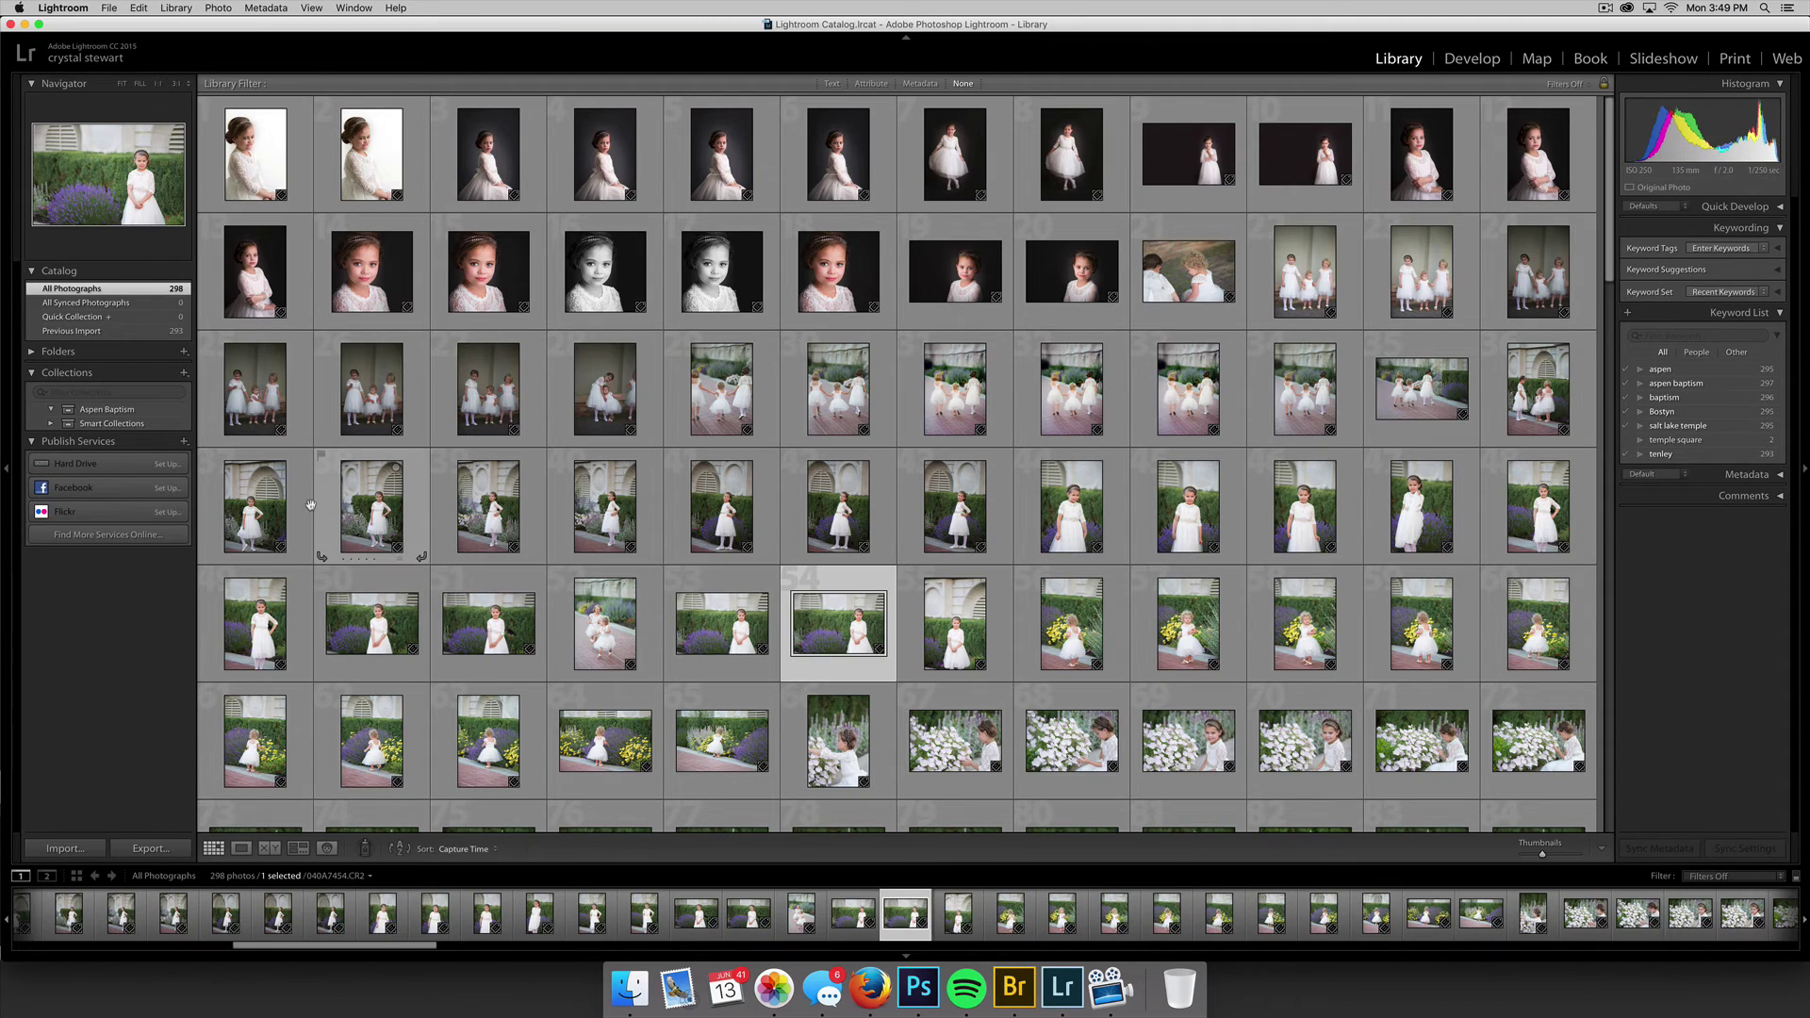
click(269, 509)
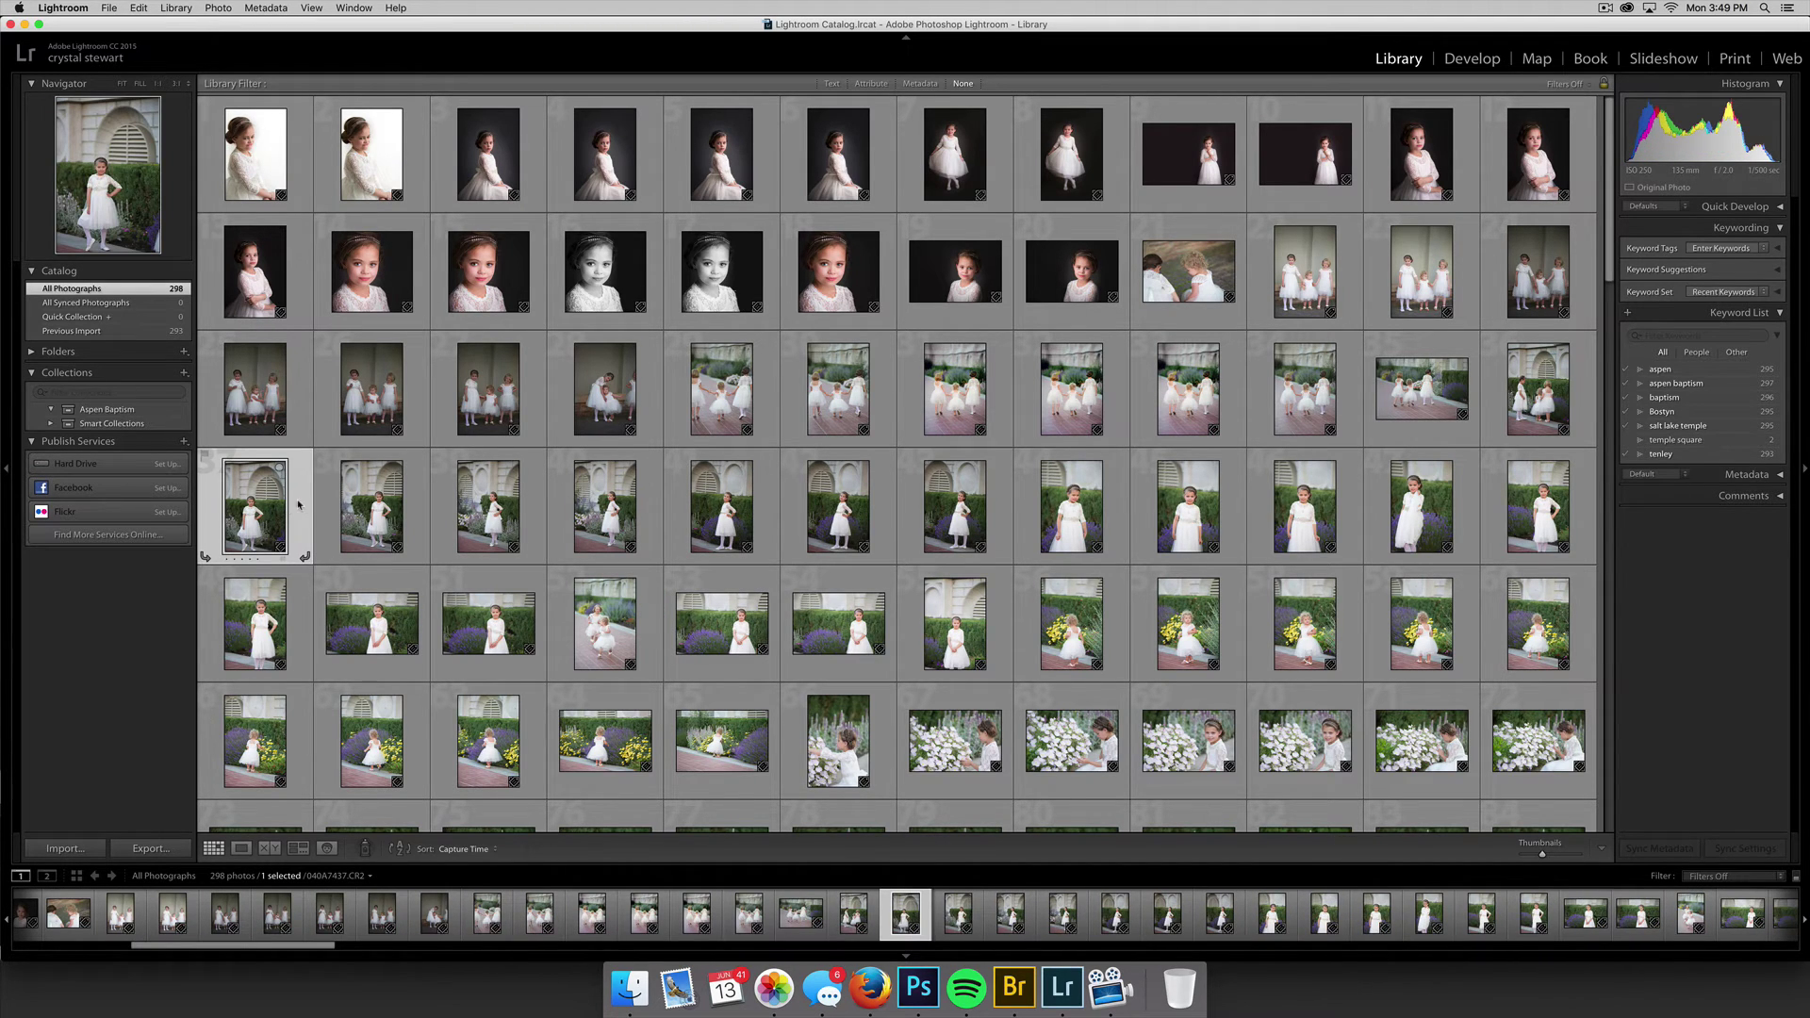
shift+click(1539, 509)
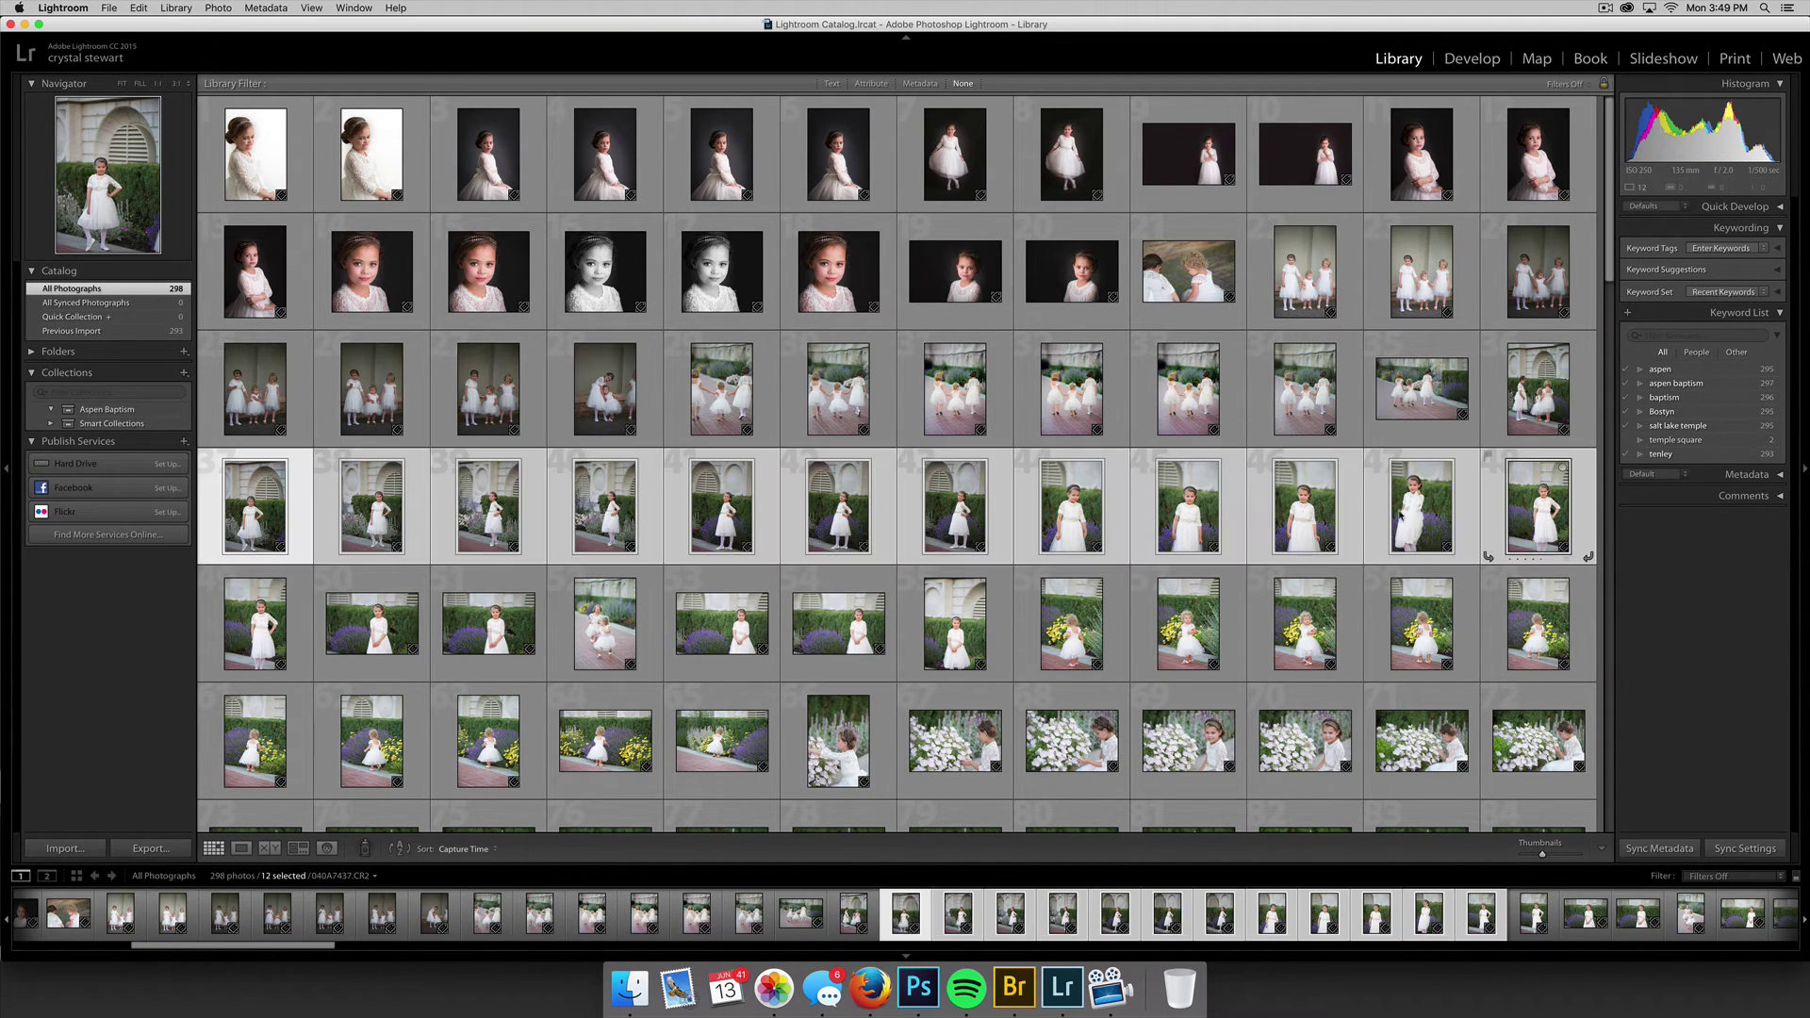
shift+click(477, 616)
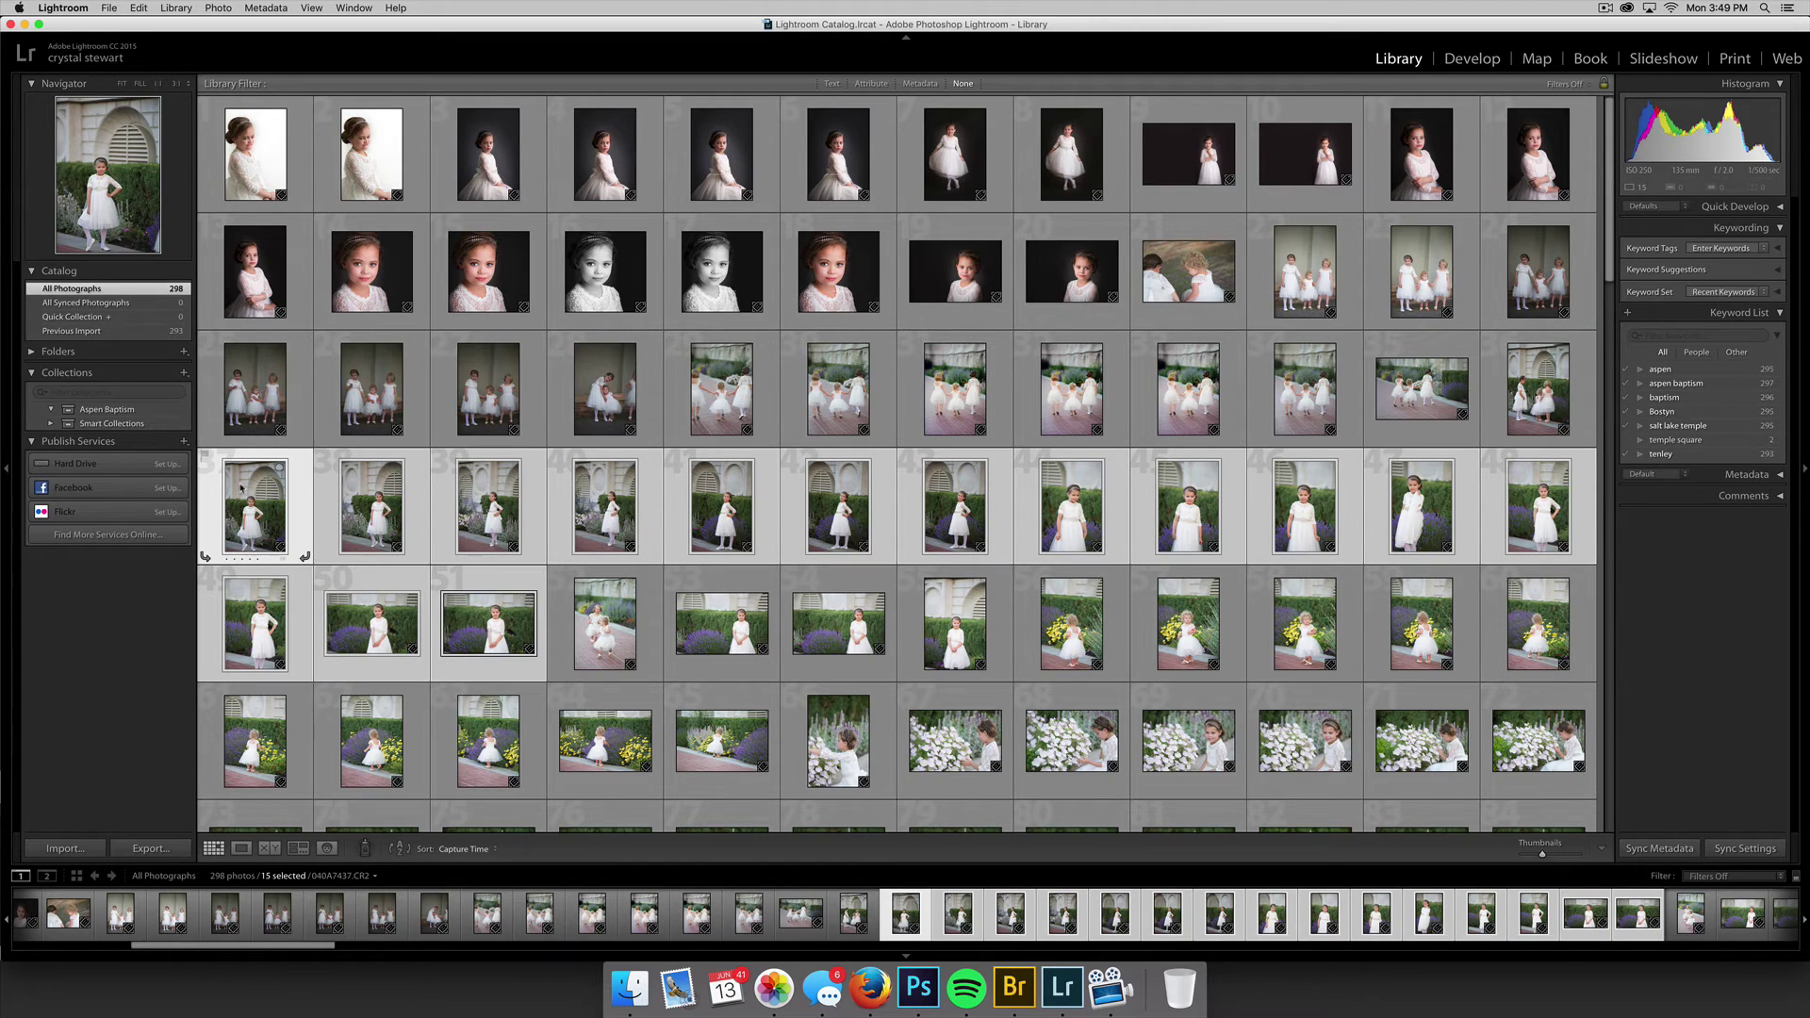
click(184, 374)
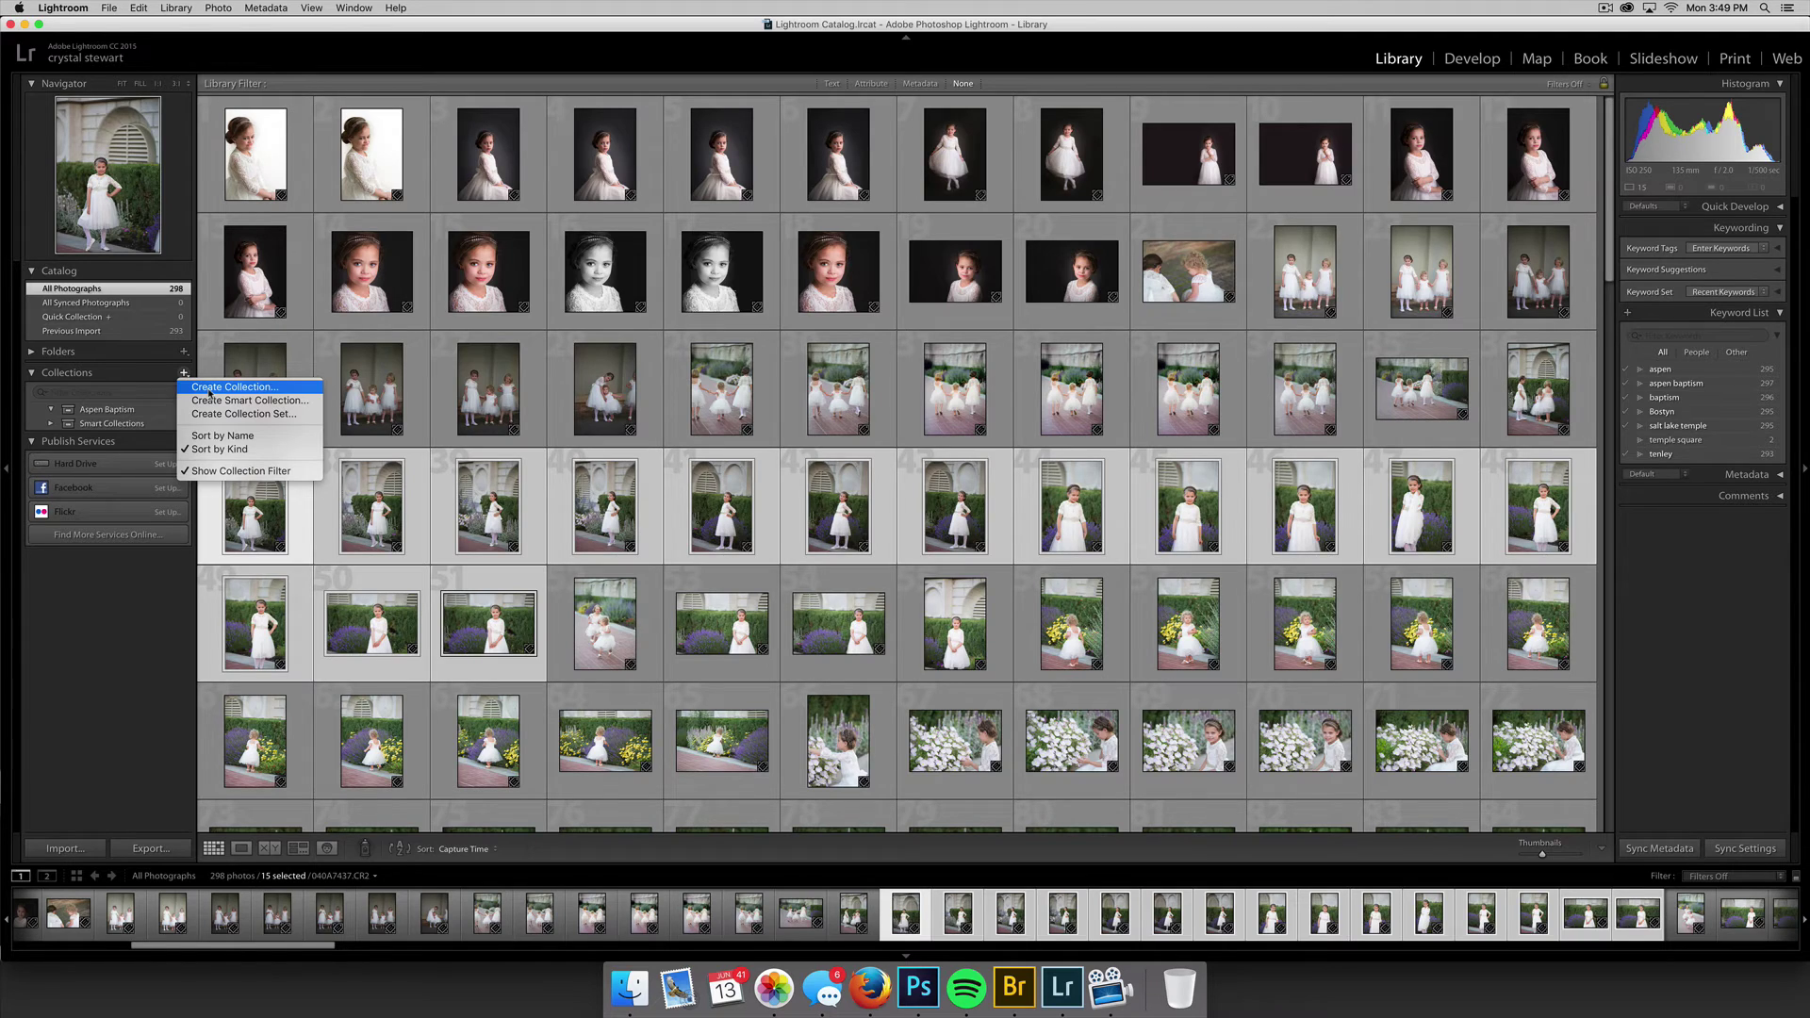
click(209, 388)
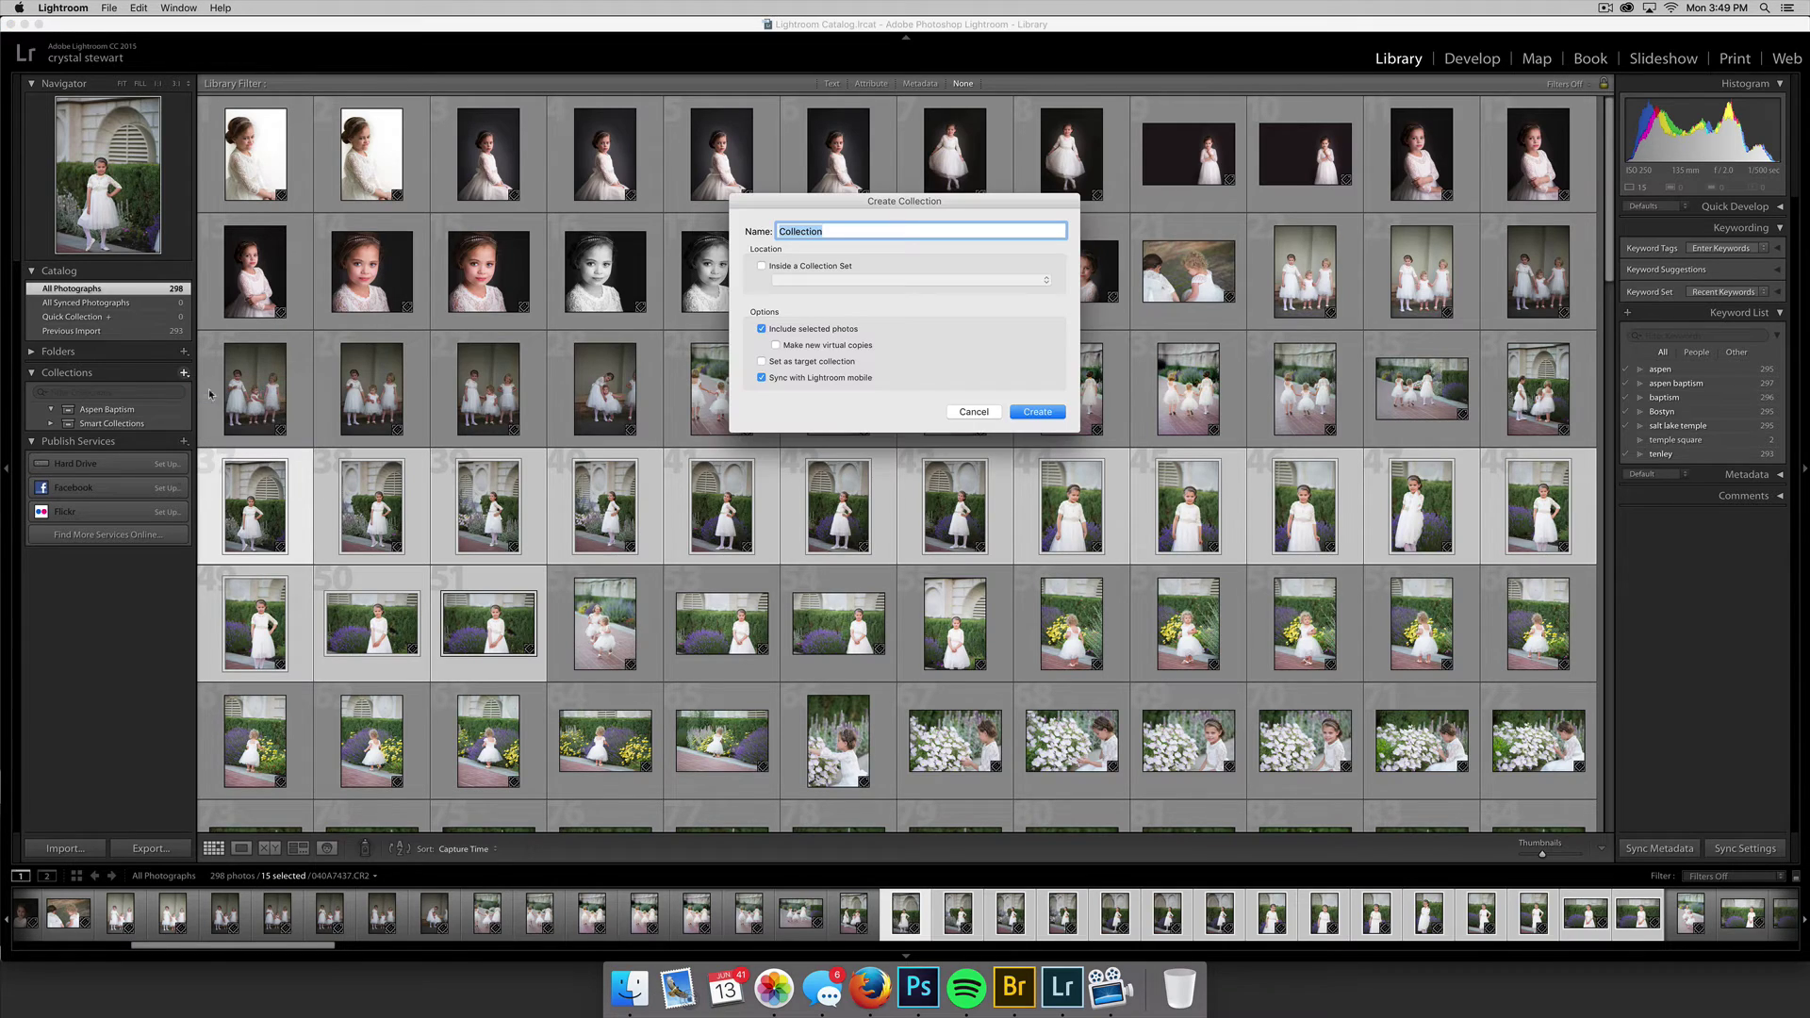
click(771, 268)
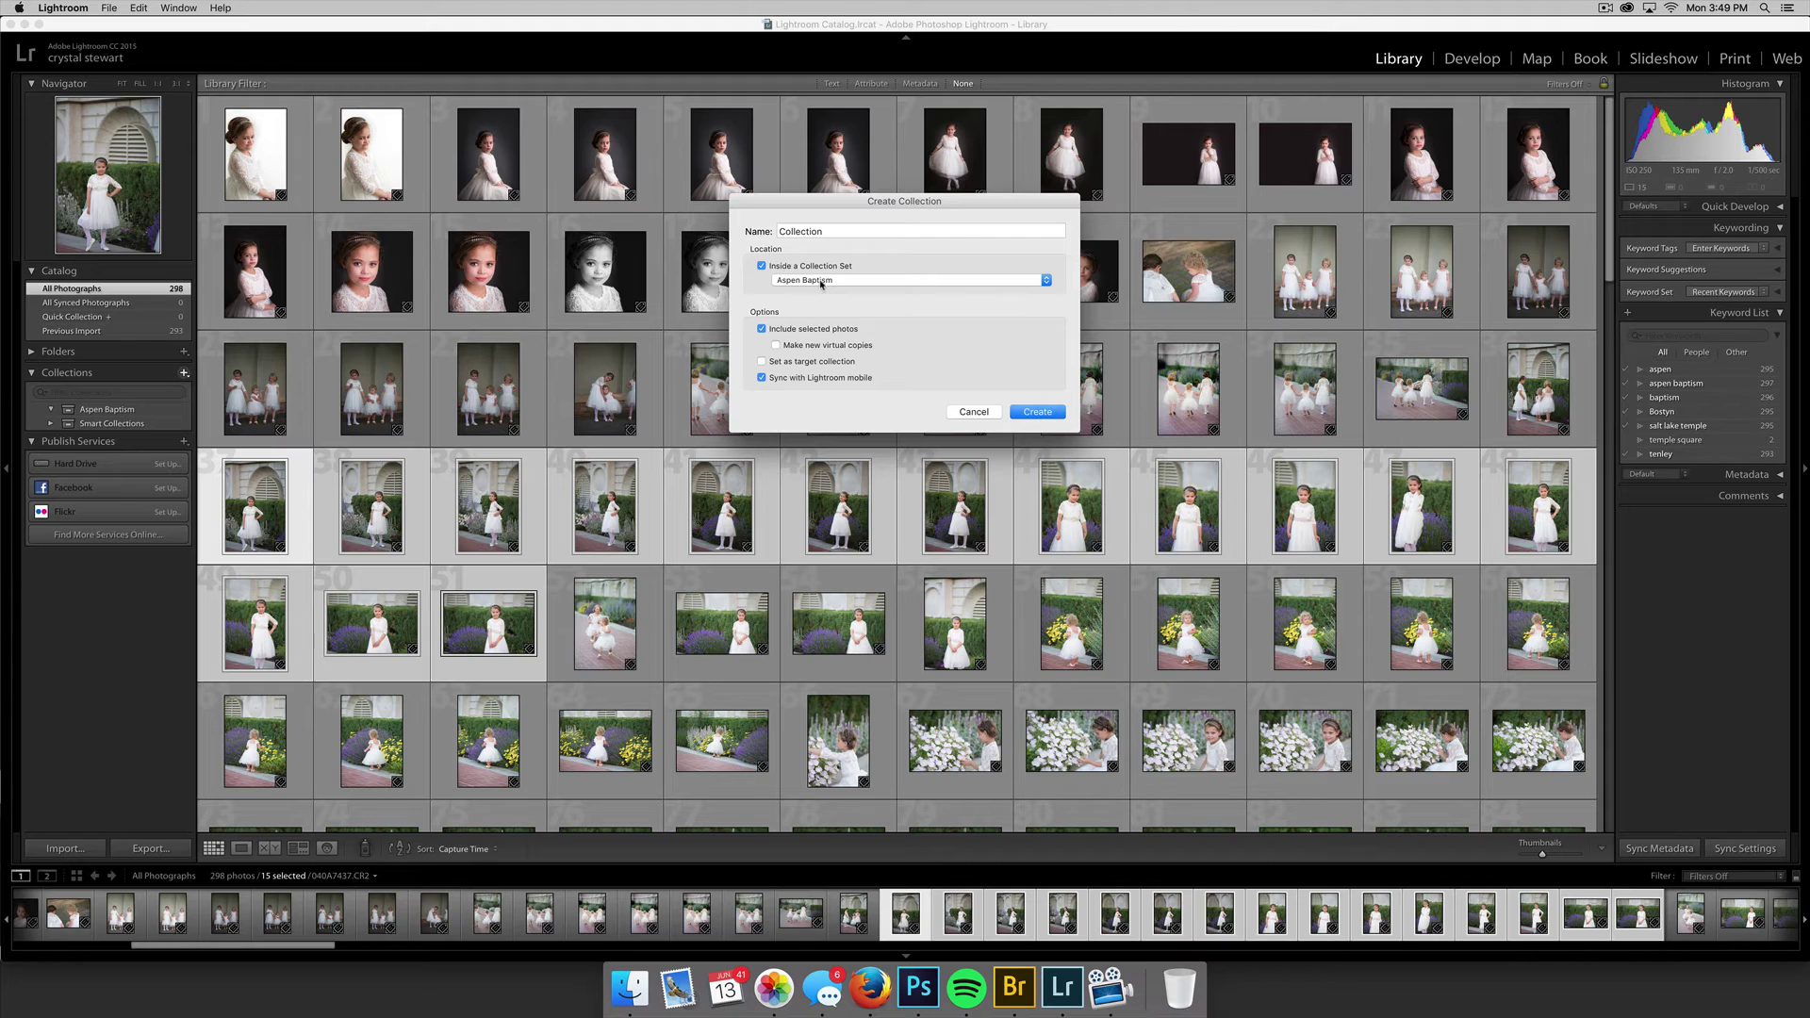
click(981, 414)
View the contents of the baptism collection set and return to All Photographs.
click(489, 389)
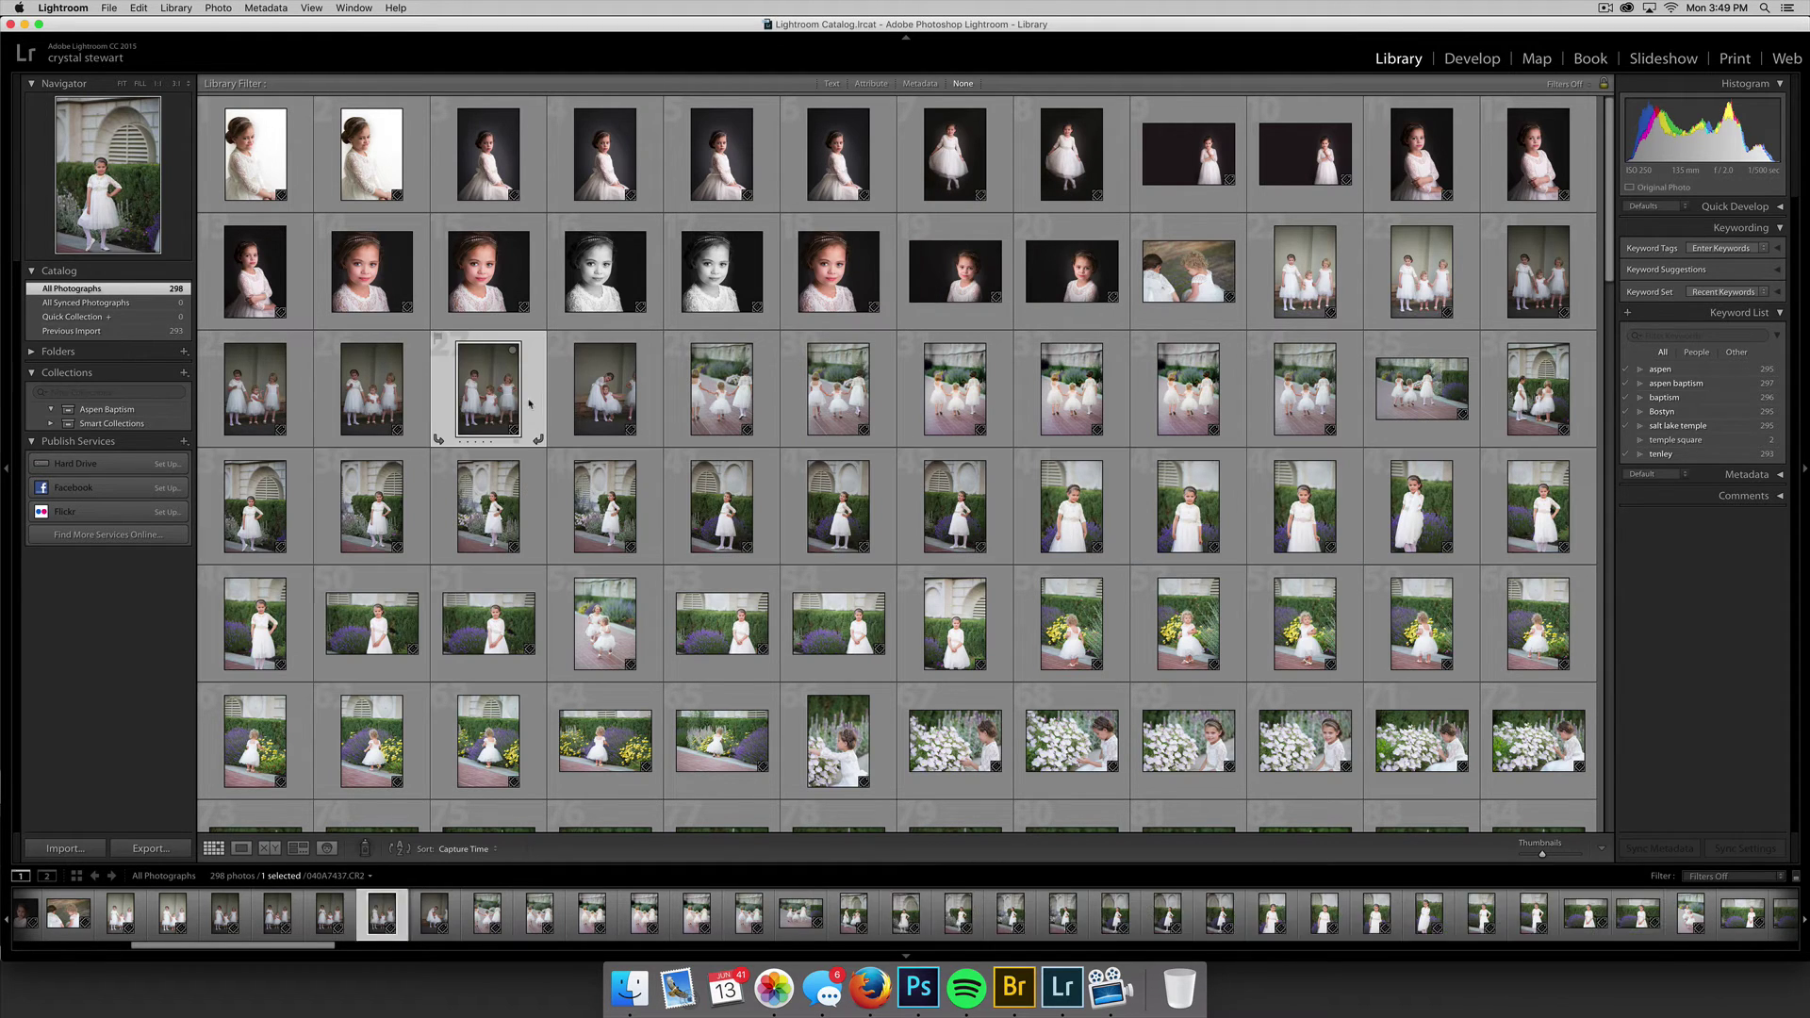
click(156, 411)
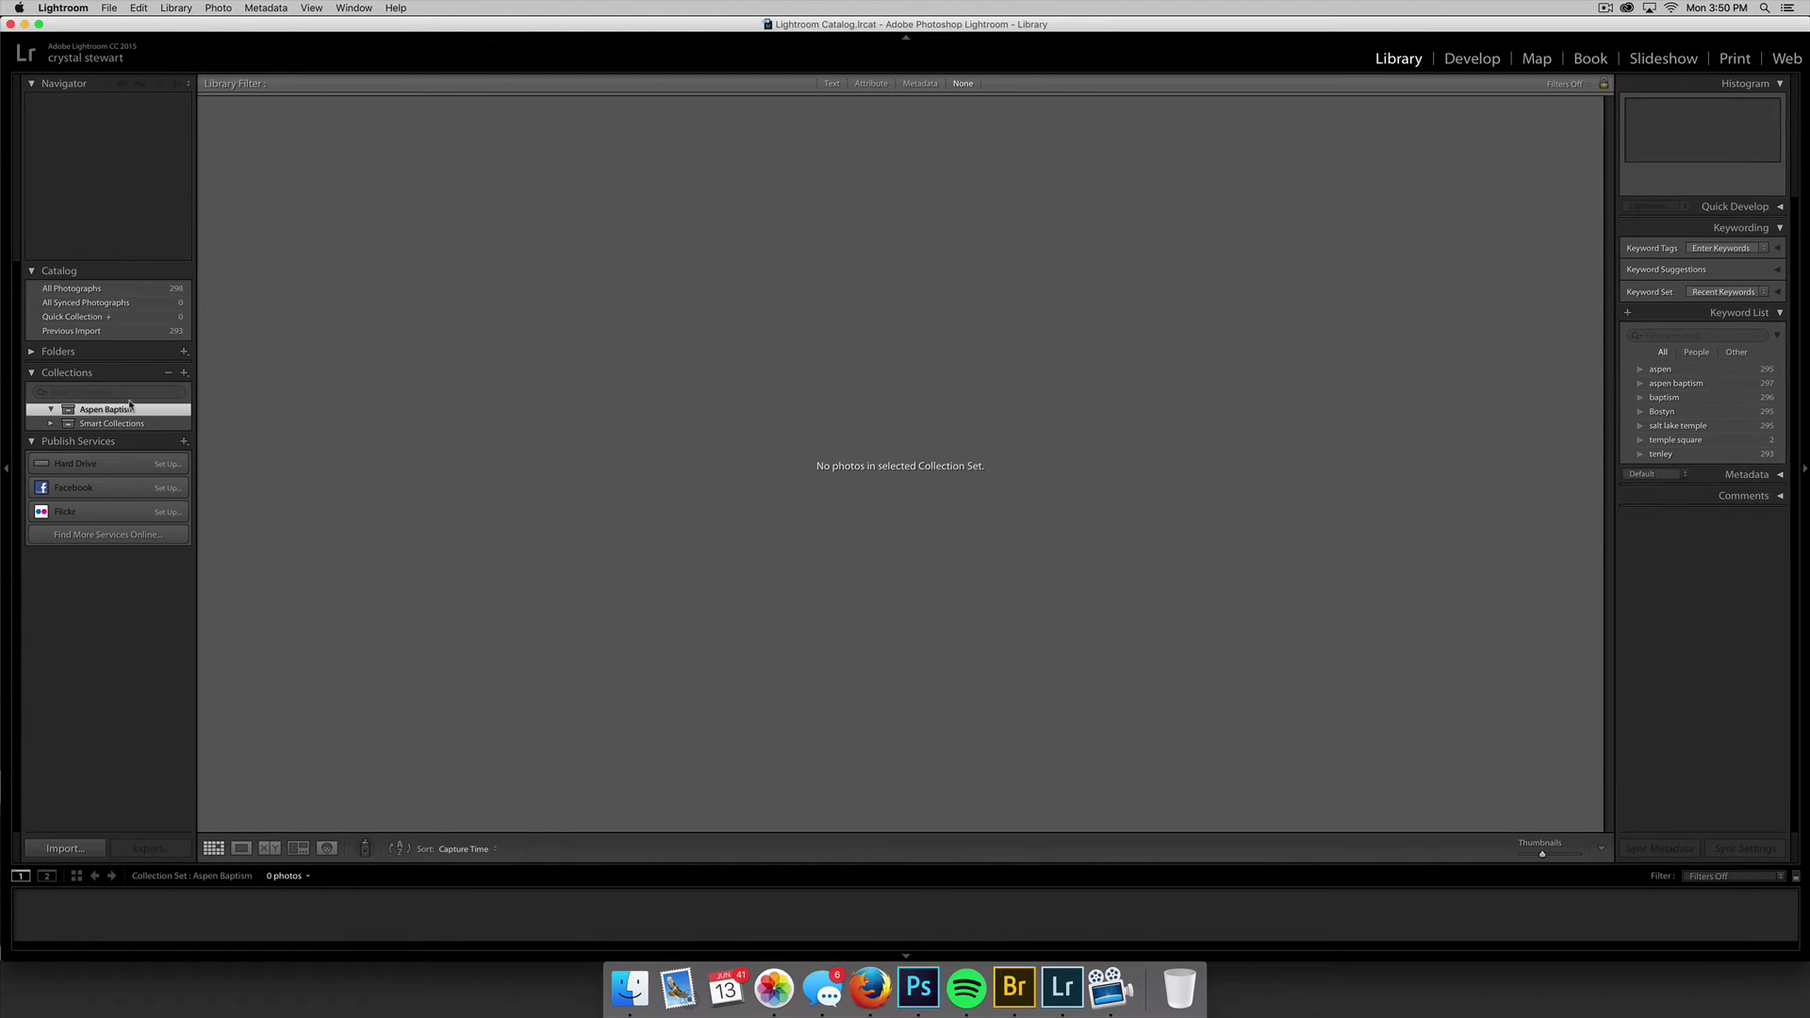
click(115, 289)
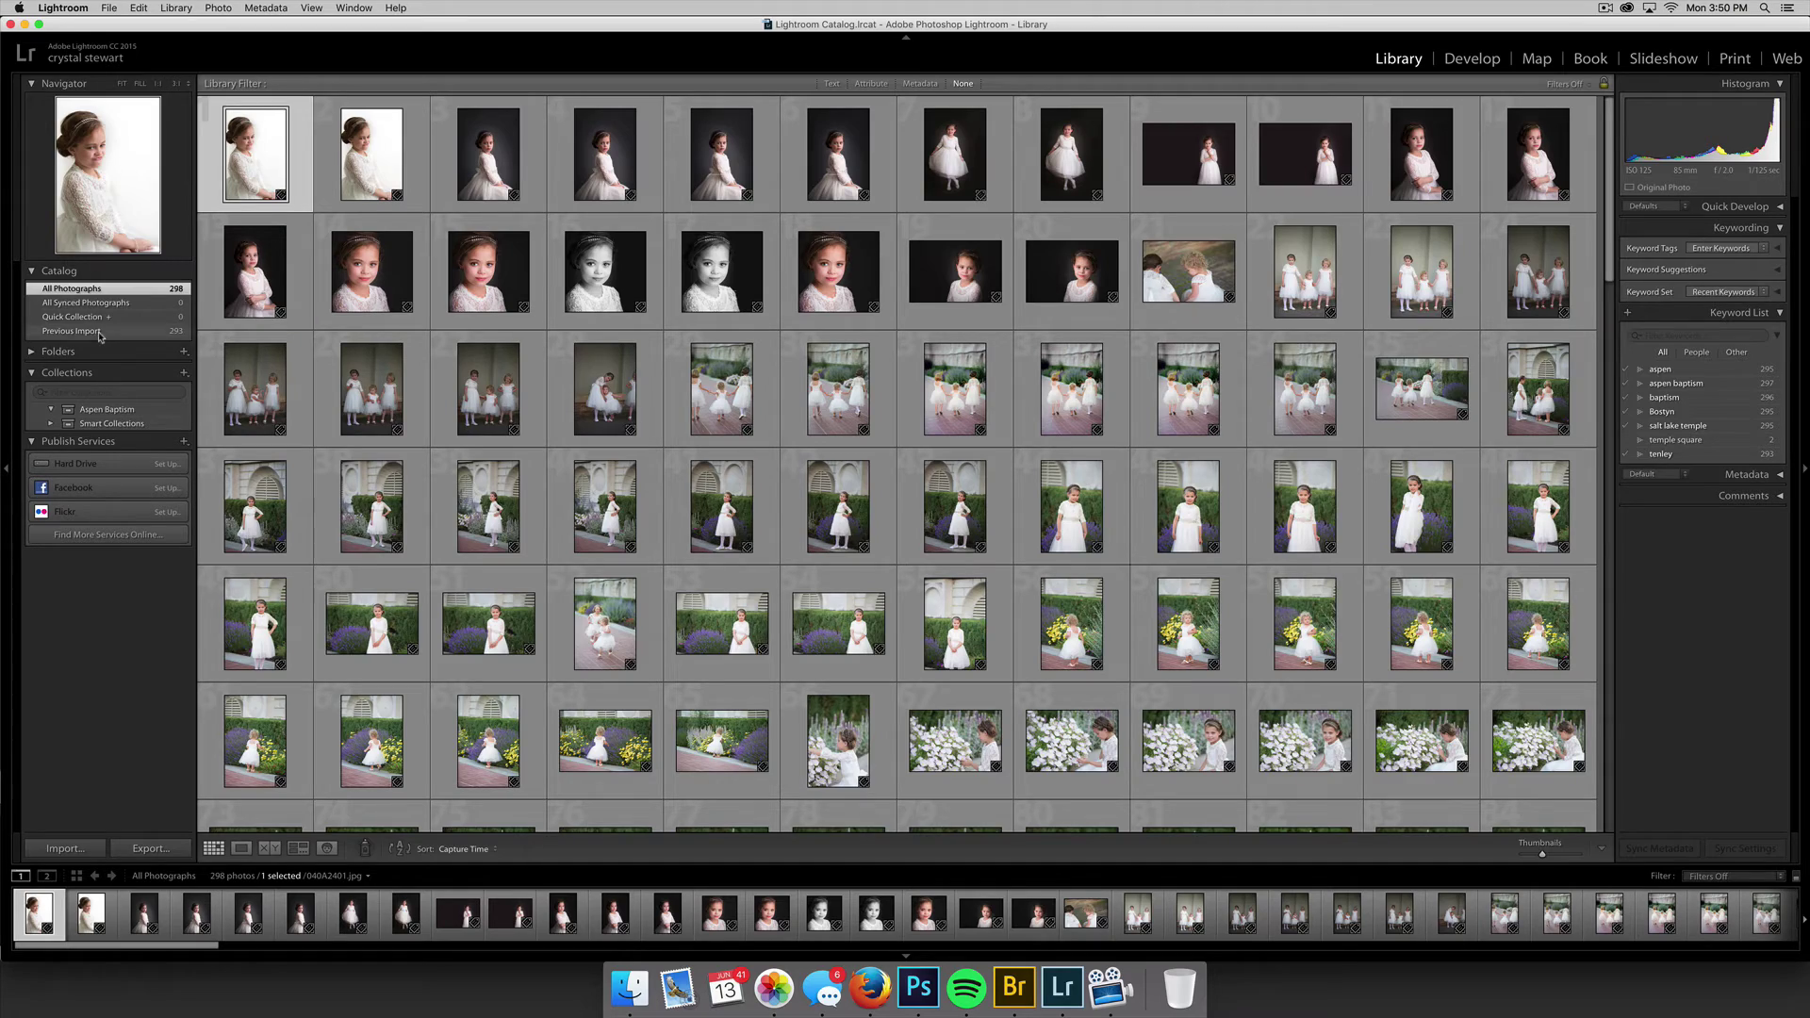
Show the Previous Import photos, look through them and select all of them.
click(70, 331)
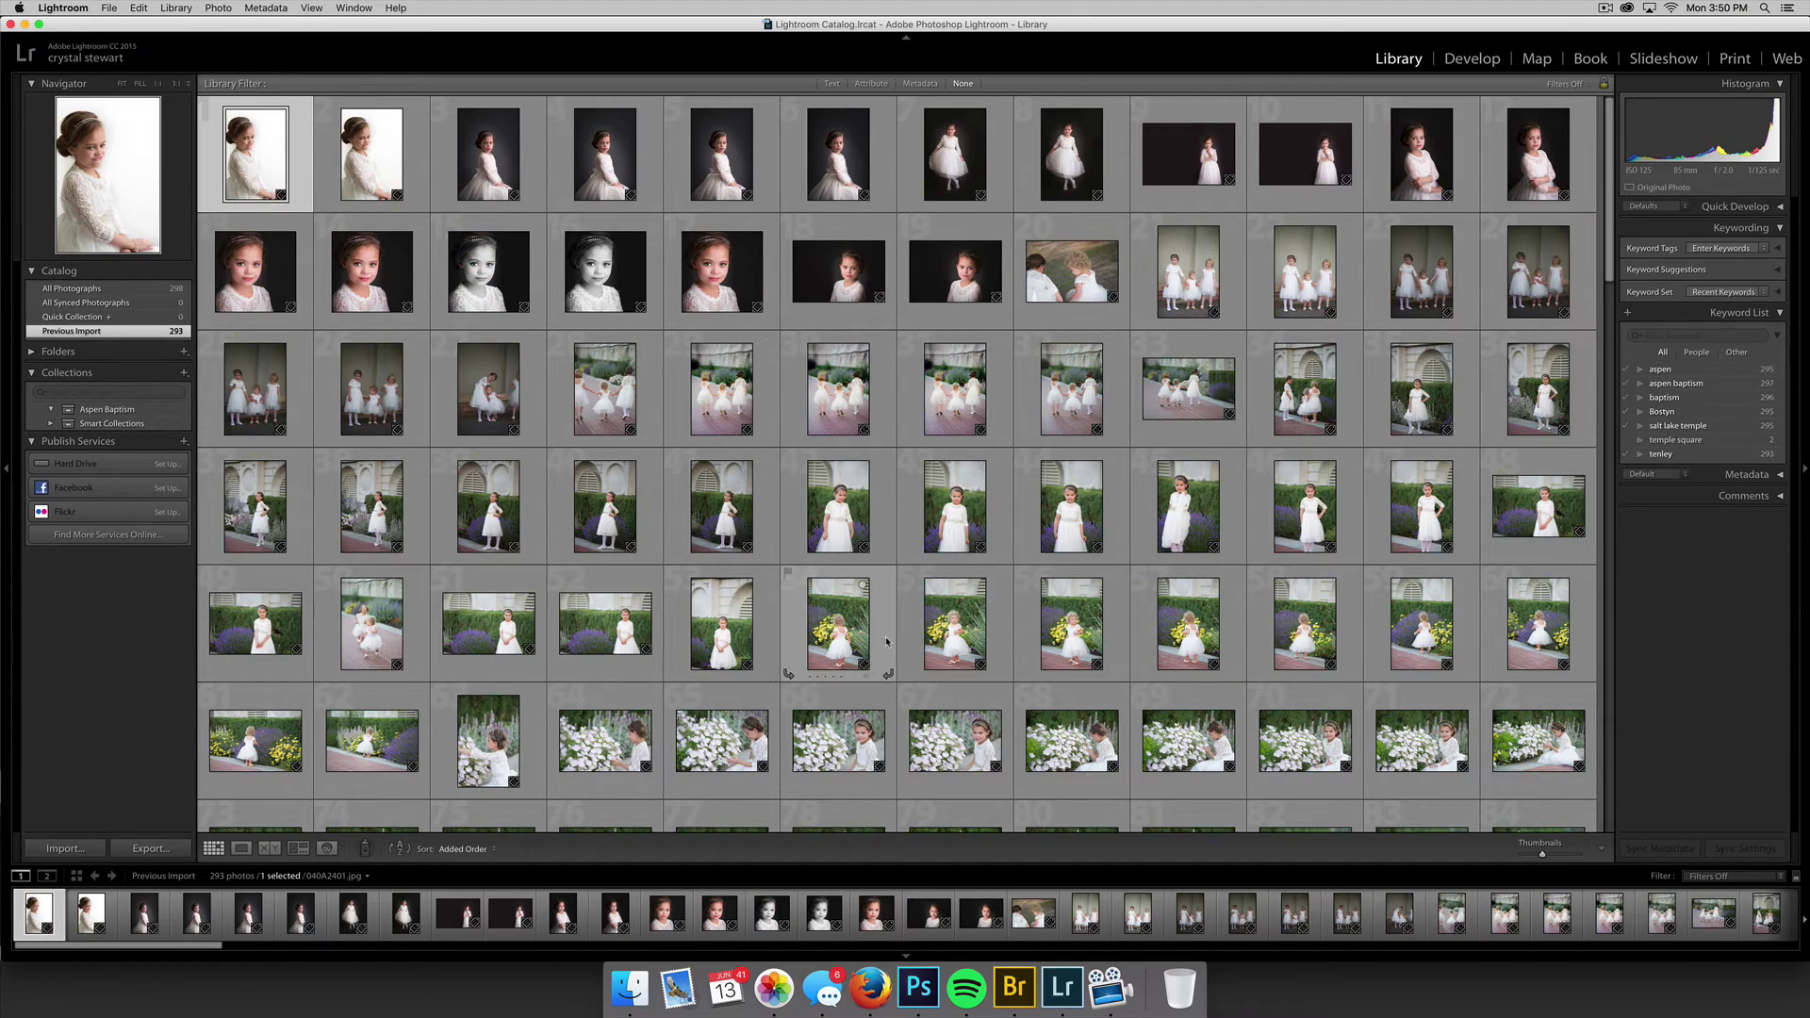
scroll(886, 627, down, 20)
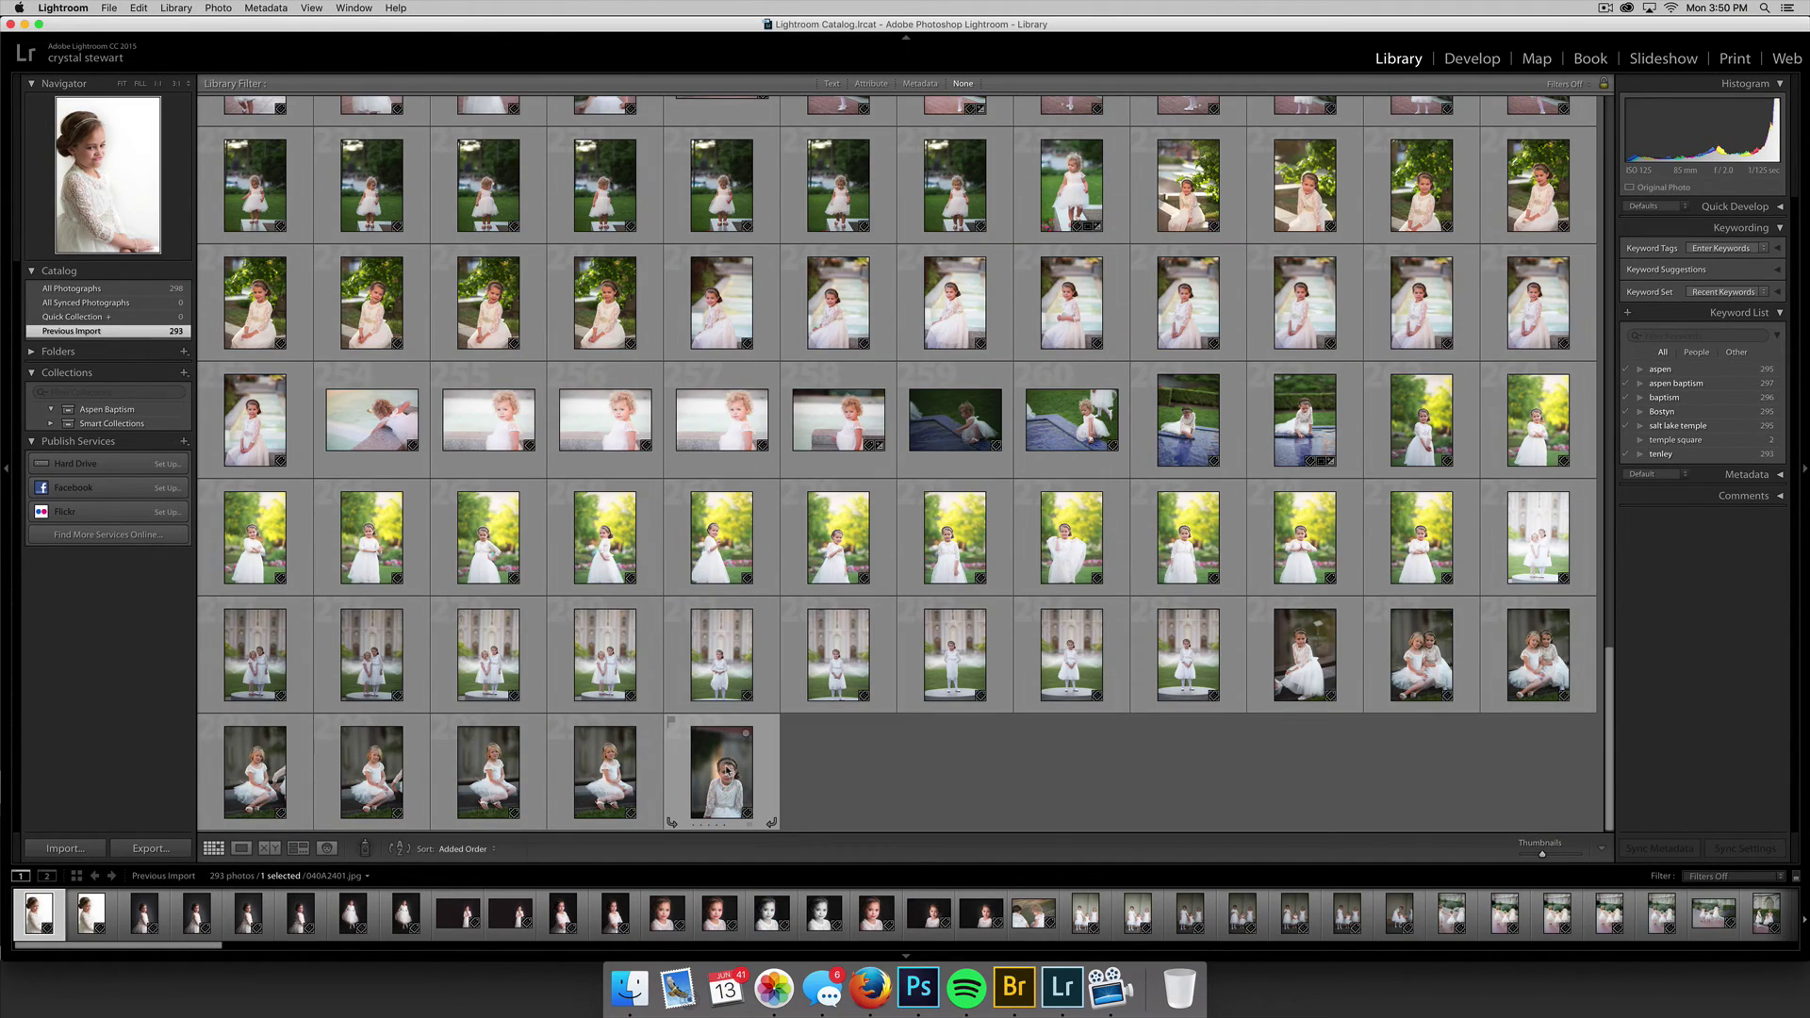
scroll(727, 770, up, 20)
scroll(727, 770, down, 20)
key(super+a)
scroll(728, 783, up, 20)
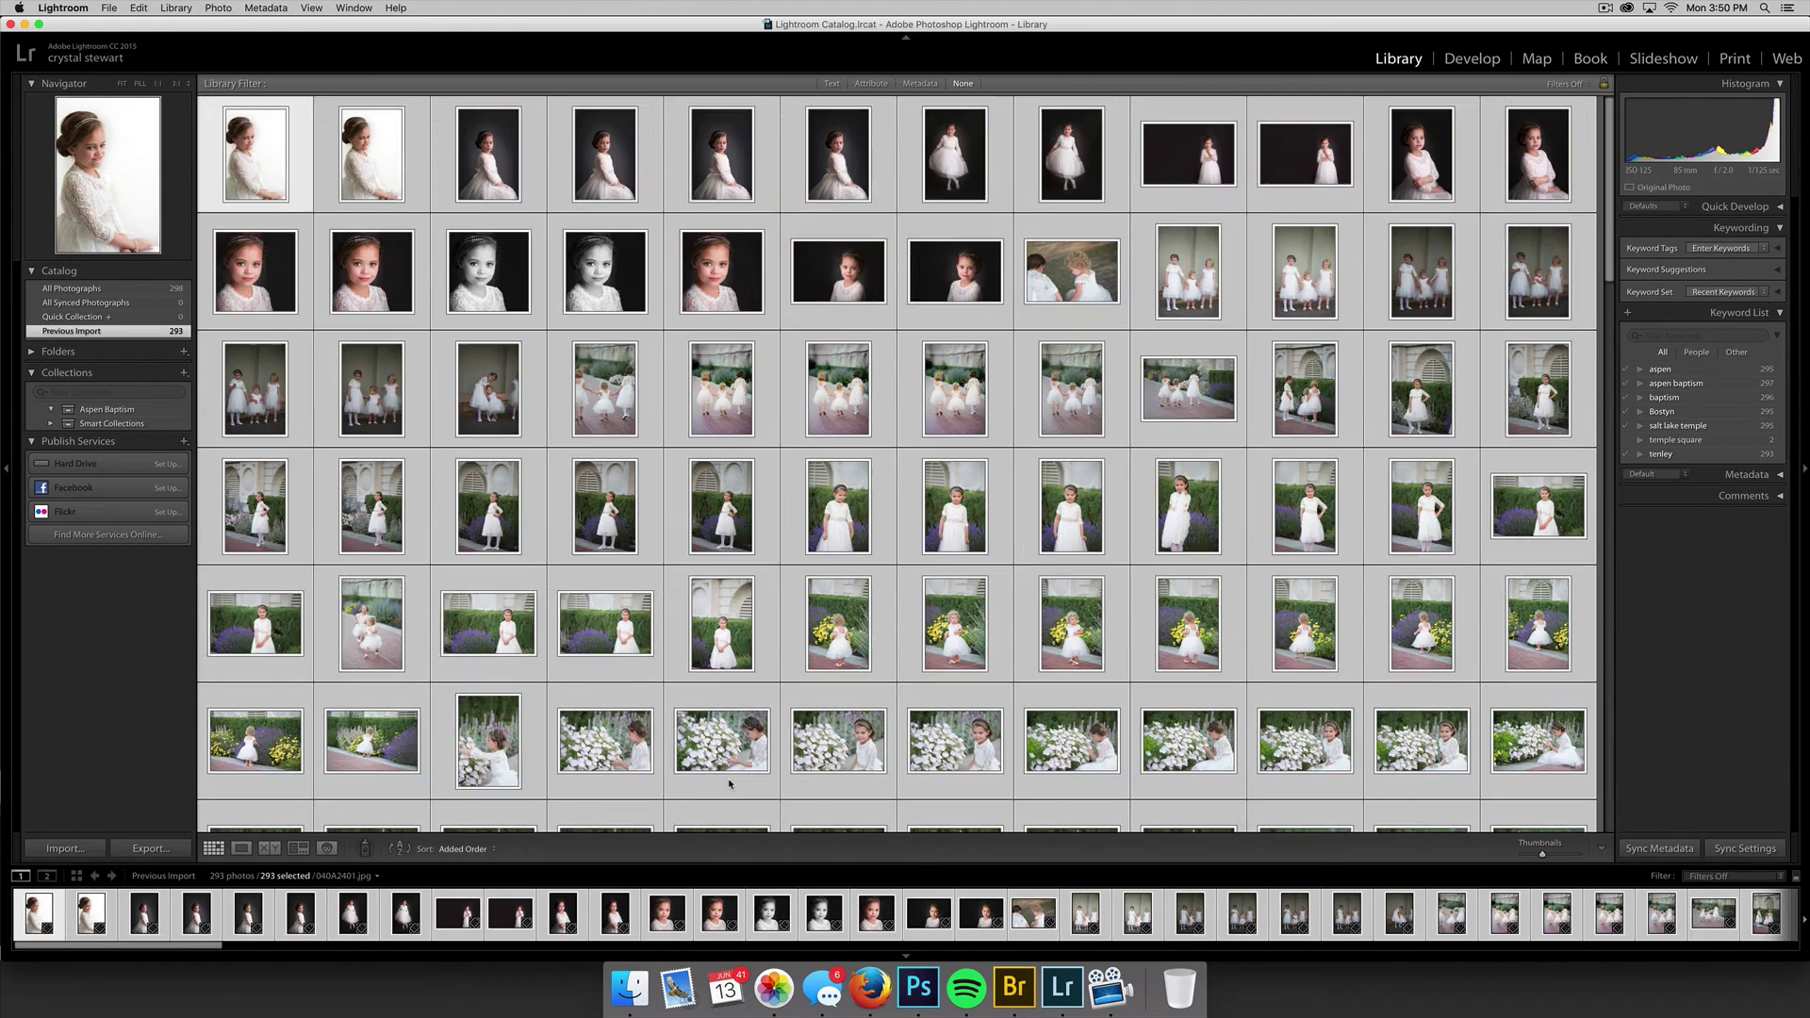
right_click(171, 414)
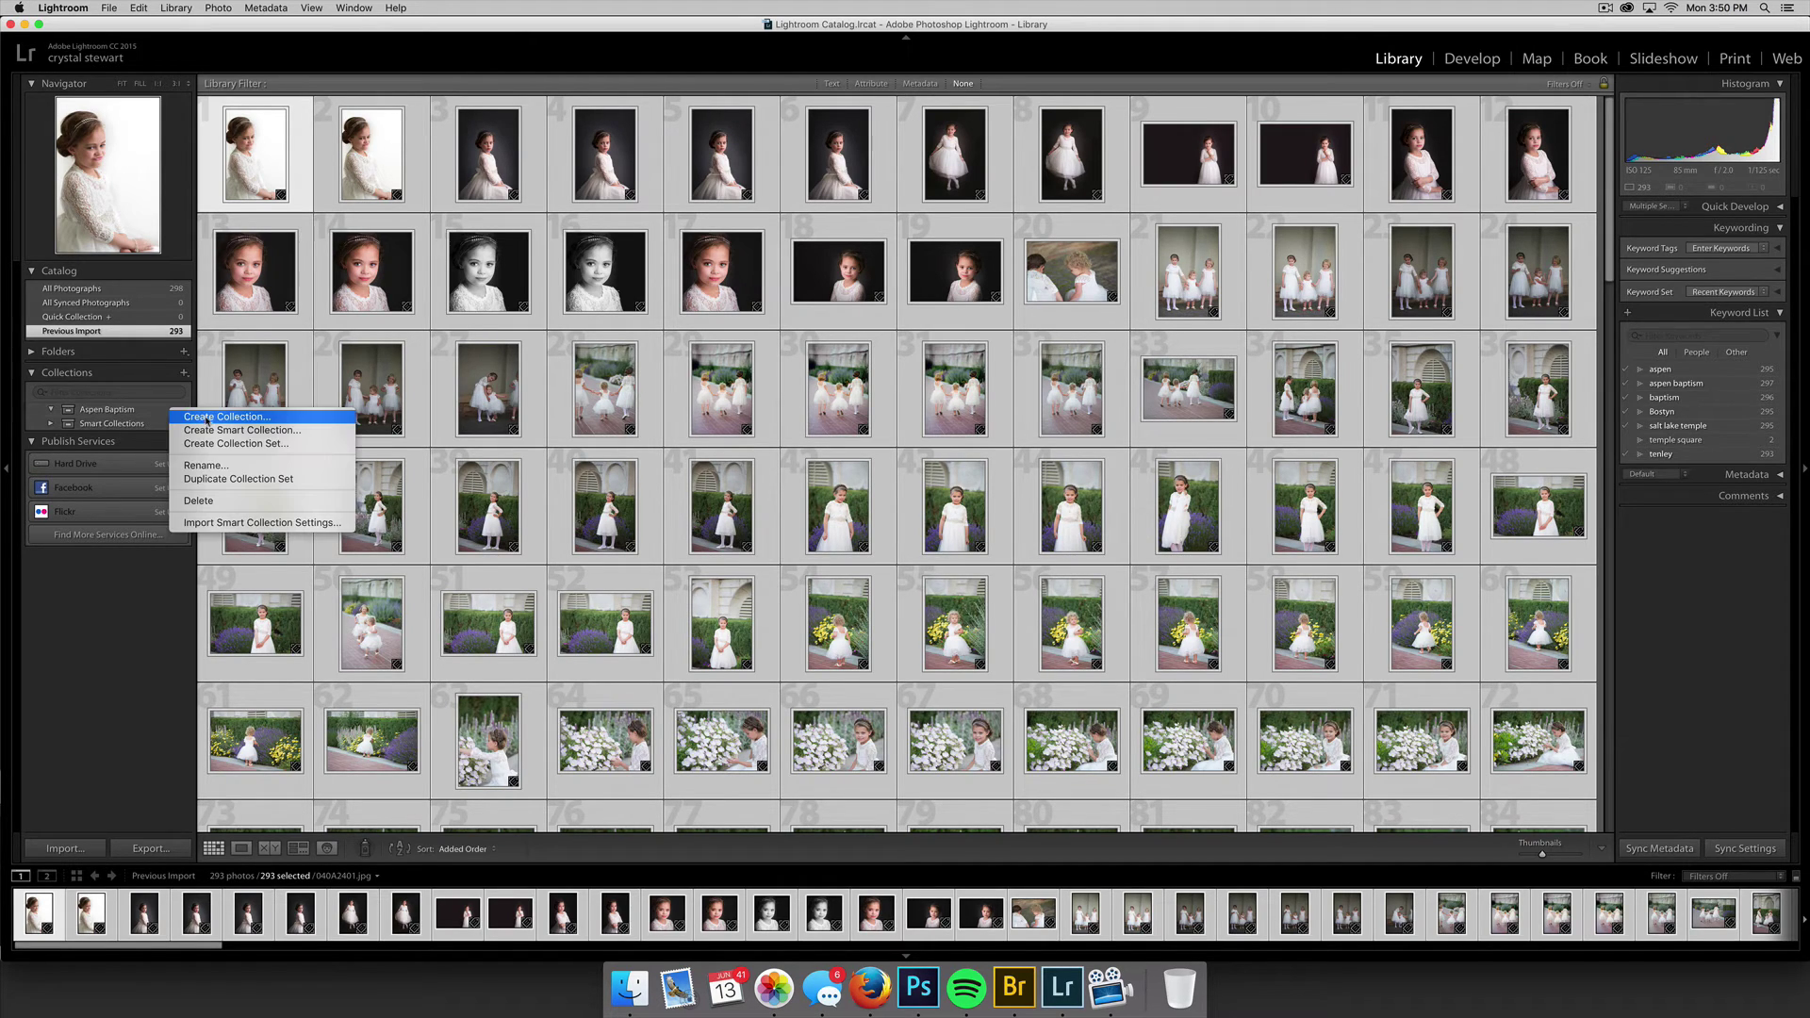
click(206, 421)
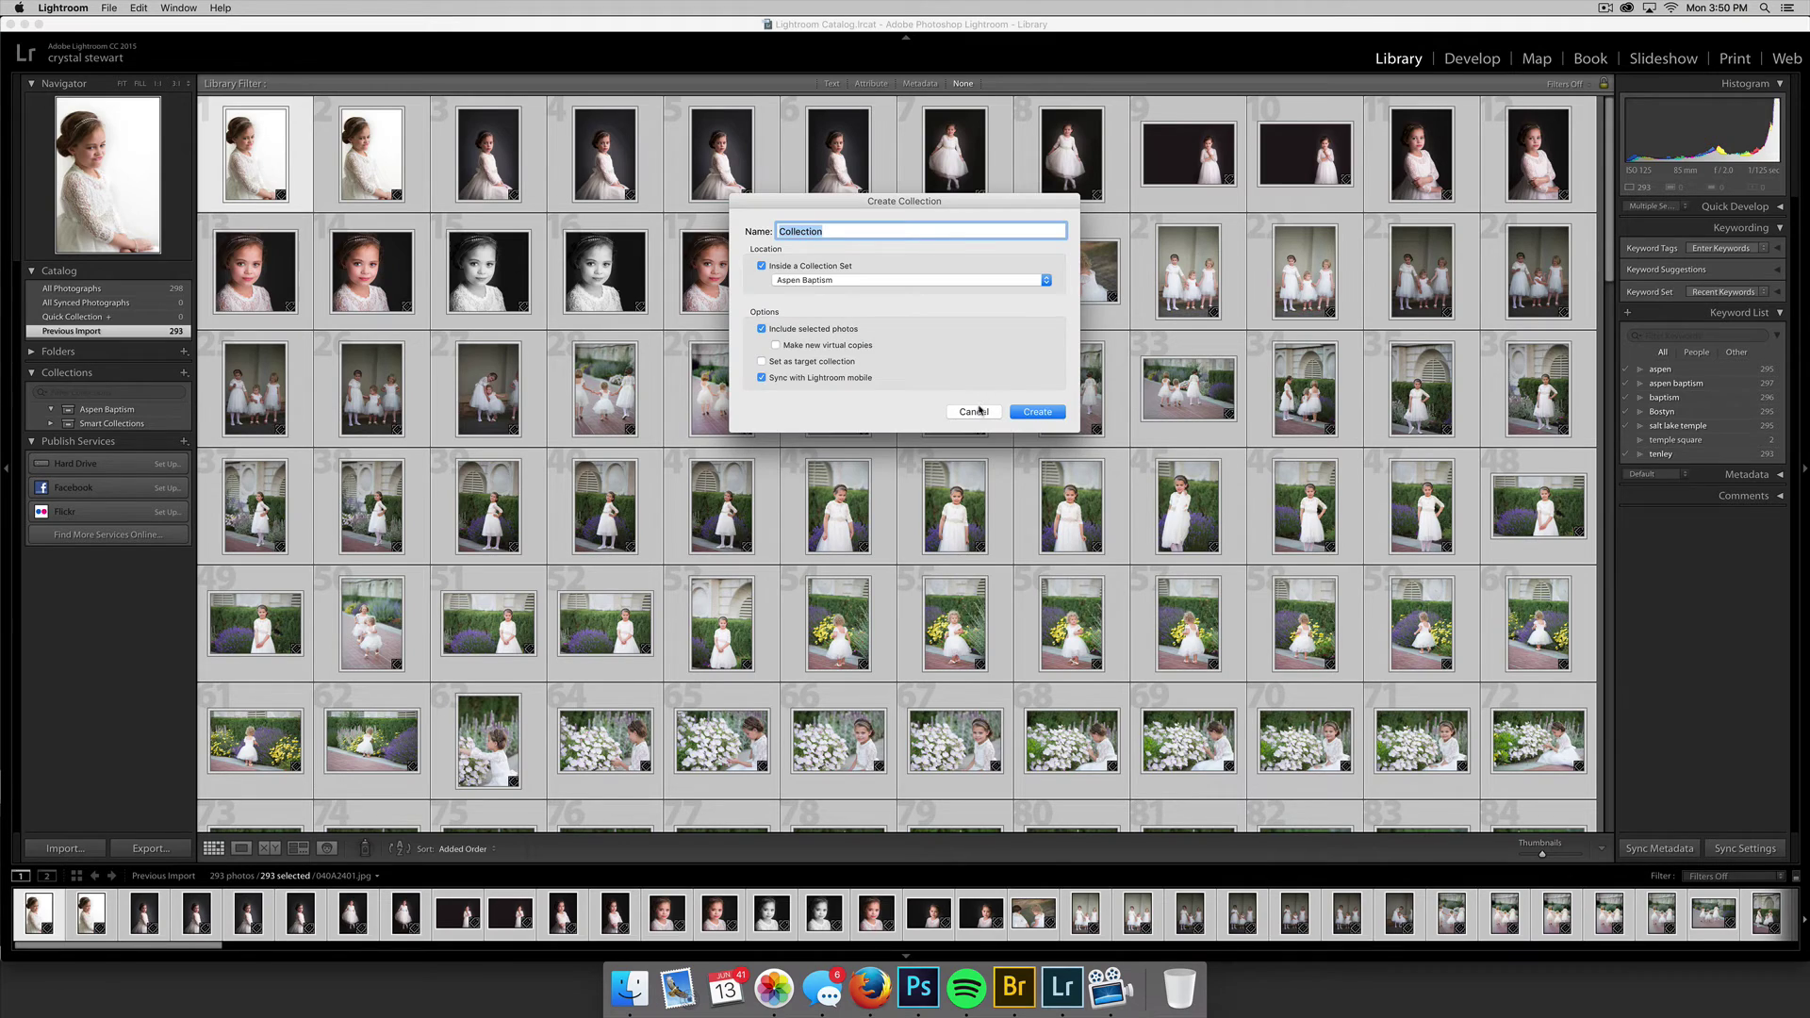
click(974, 411)
Create a collection of the selected photos inside the baptism set, named with the child's first name followed by "baptism - all".
right_click(148, 414)
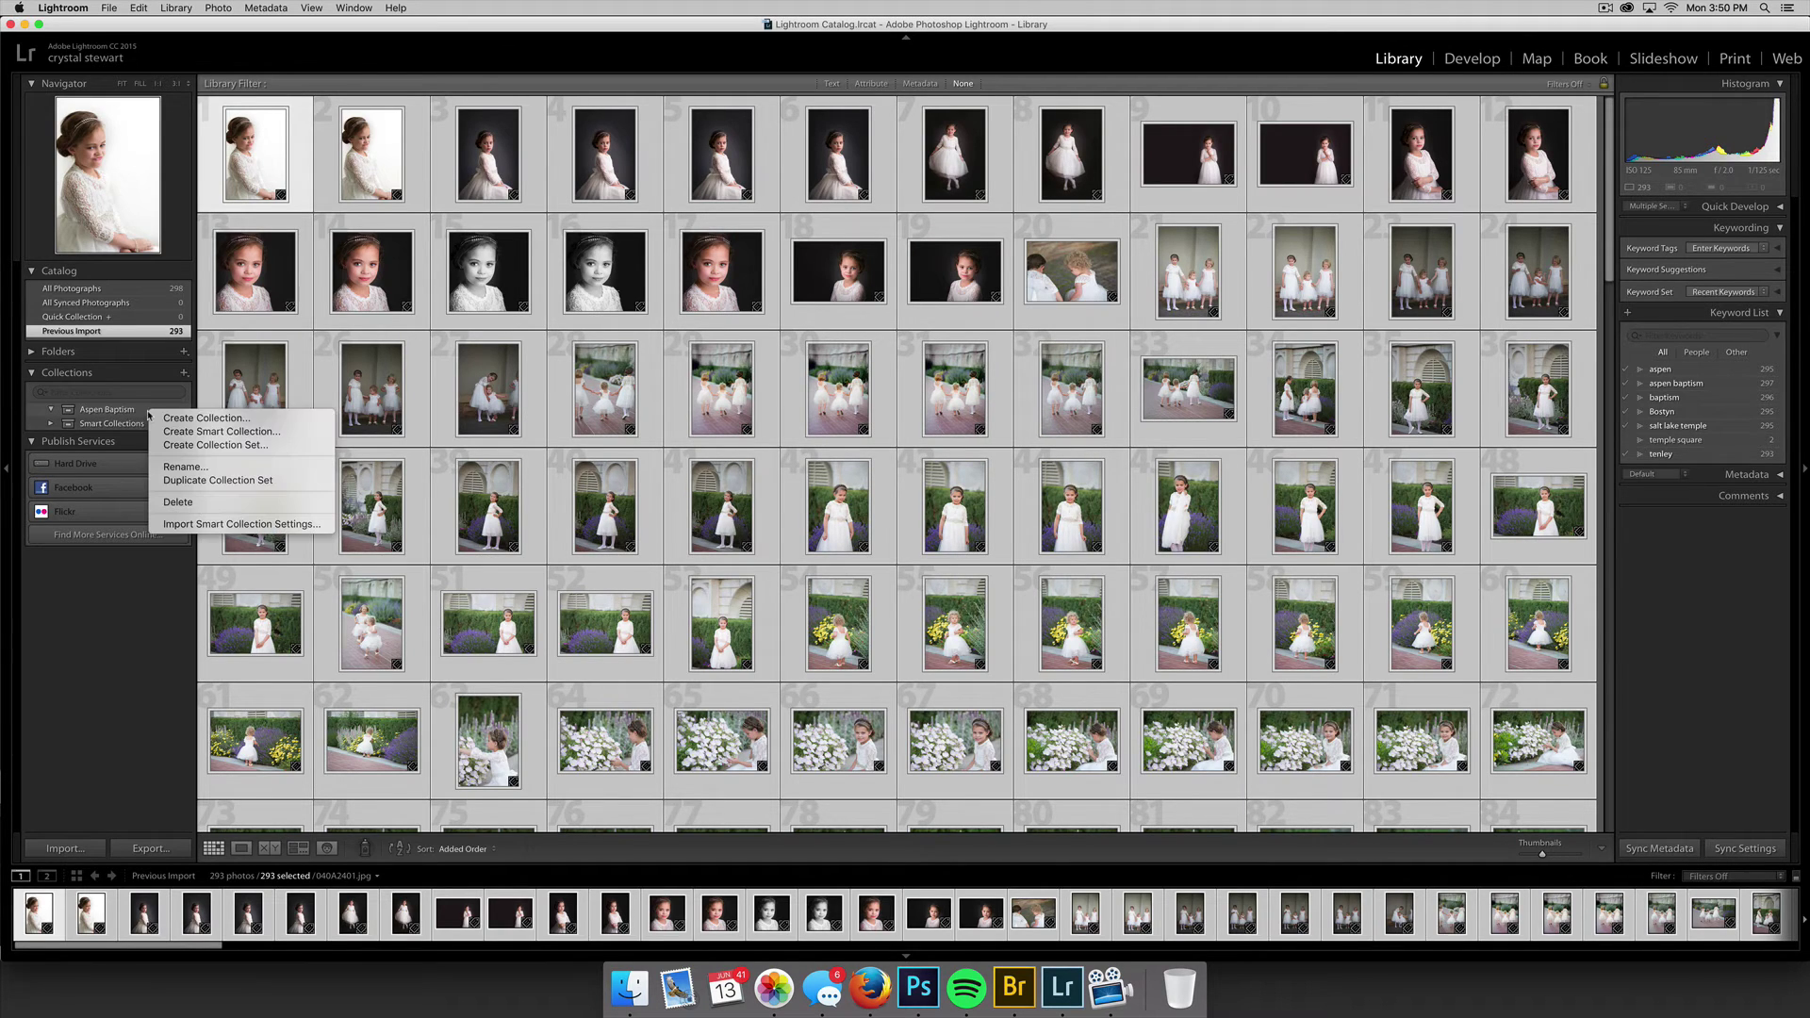
click(194, 420)
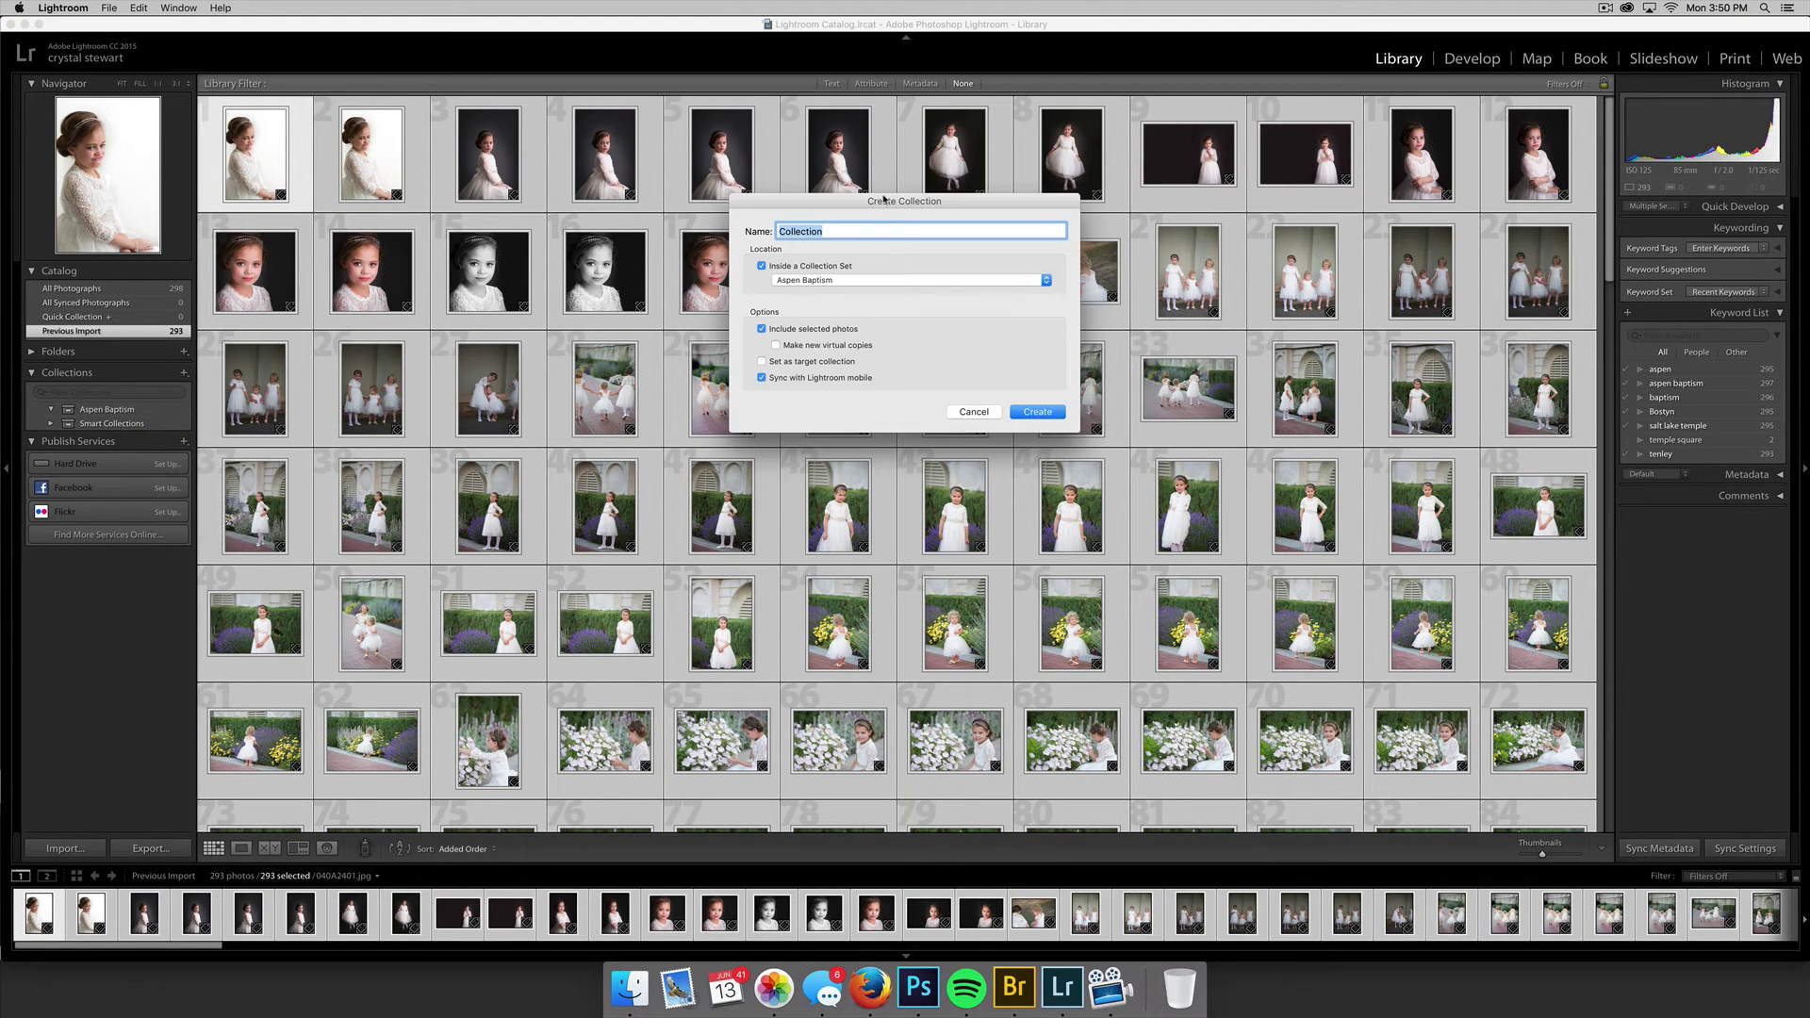
text(Aspen)
text(sm - all)
click(1020, 415)
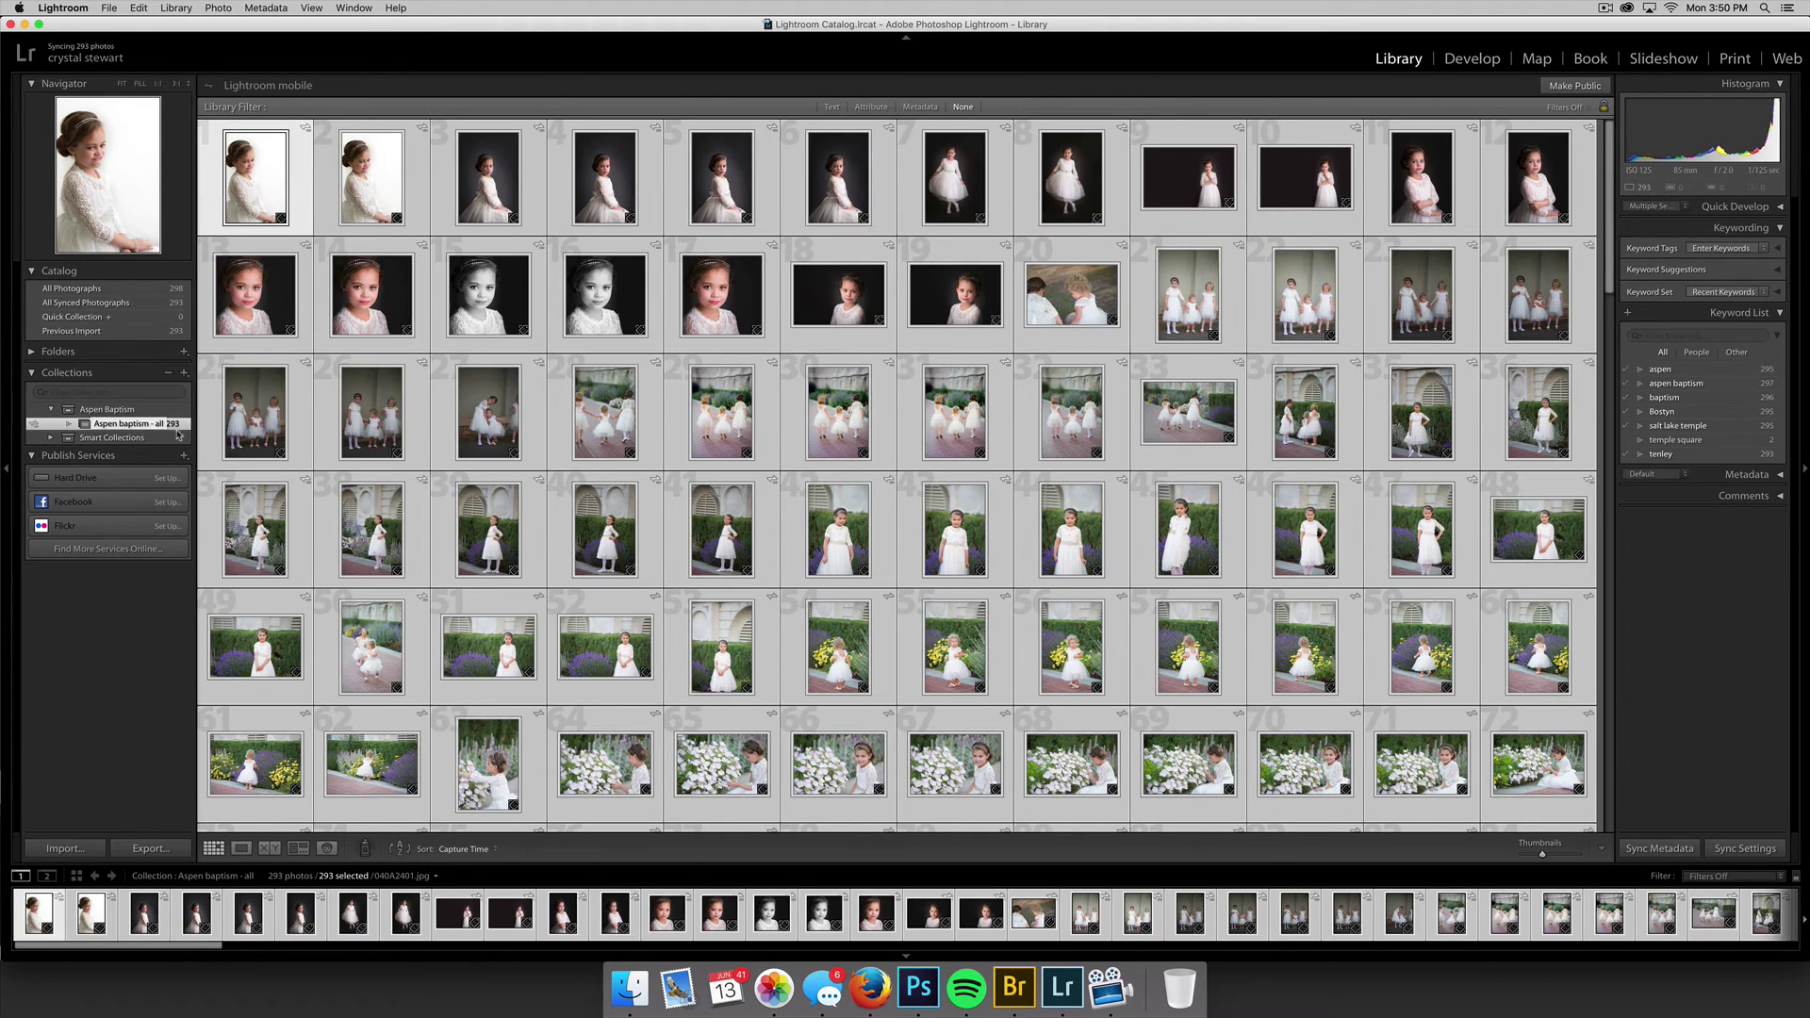
Try to move the selected photos from the new collection onto its parent baptism collection set.
click(231, 426)
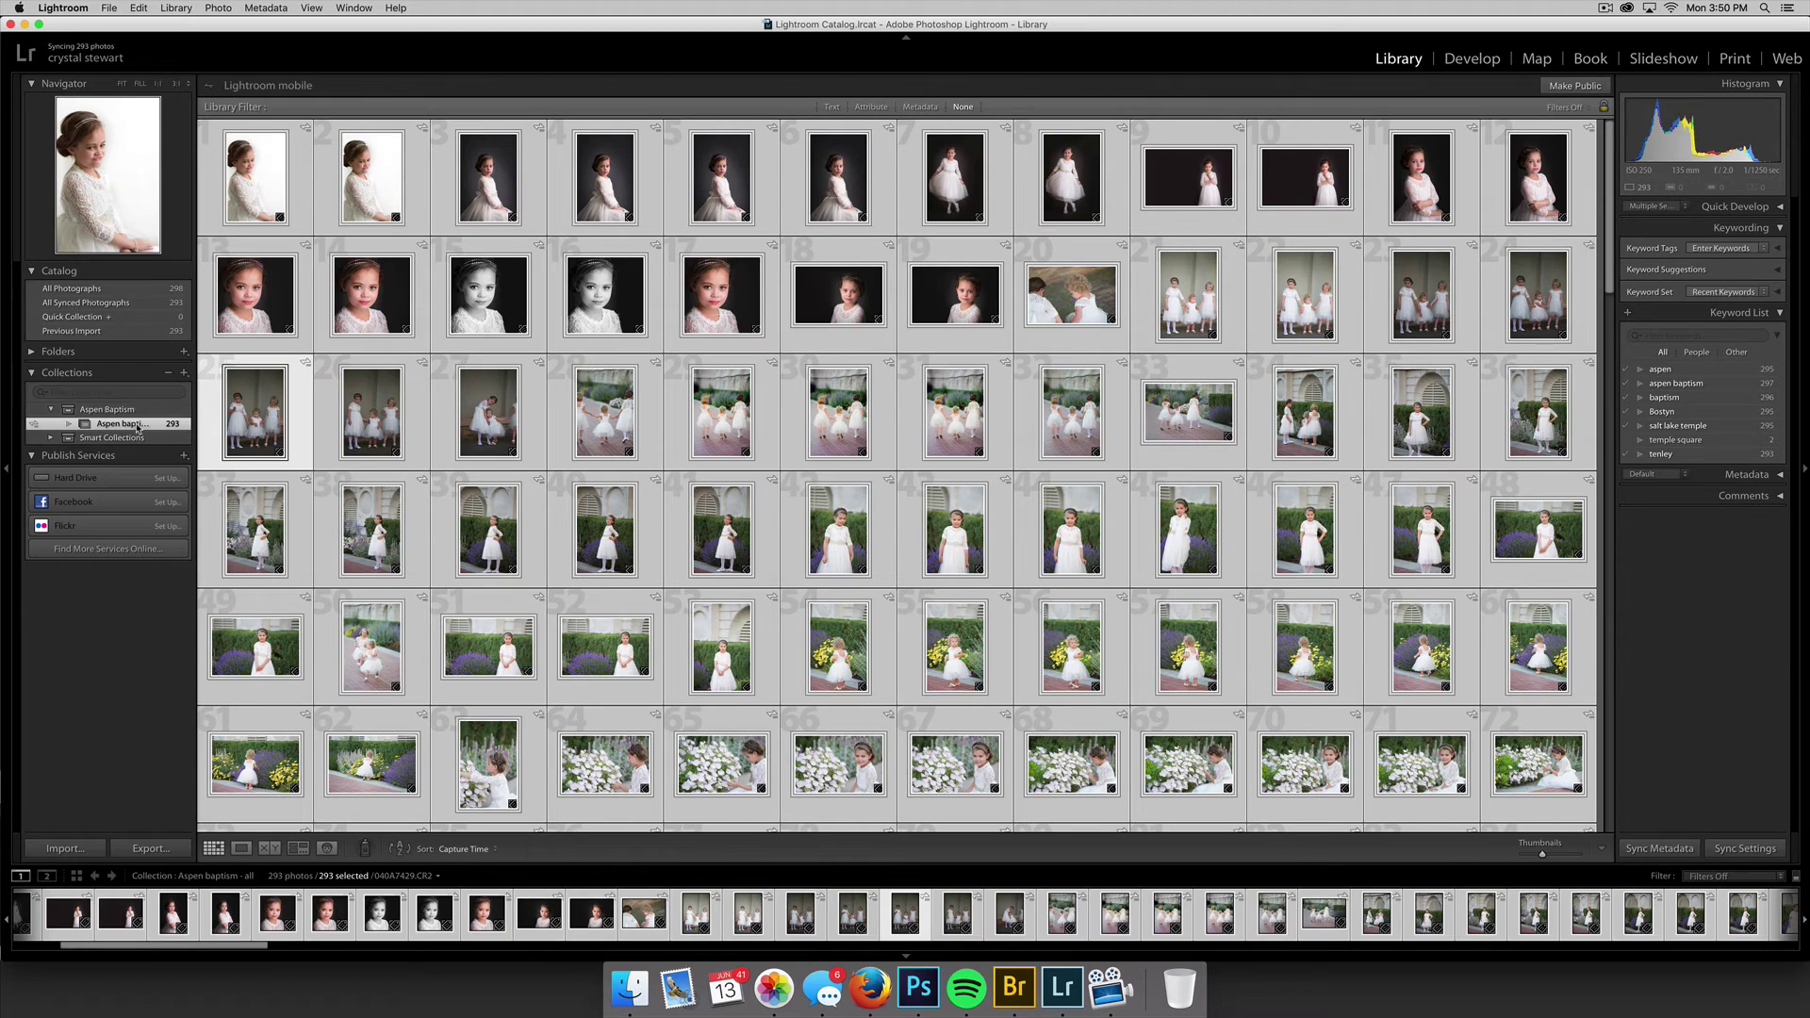
click(373, 412)
drag(484, 402, 112, 417)
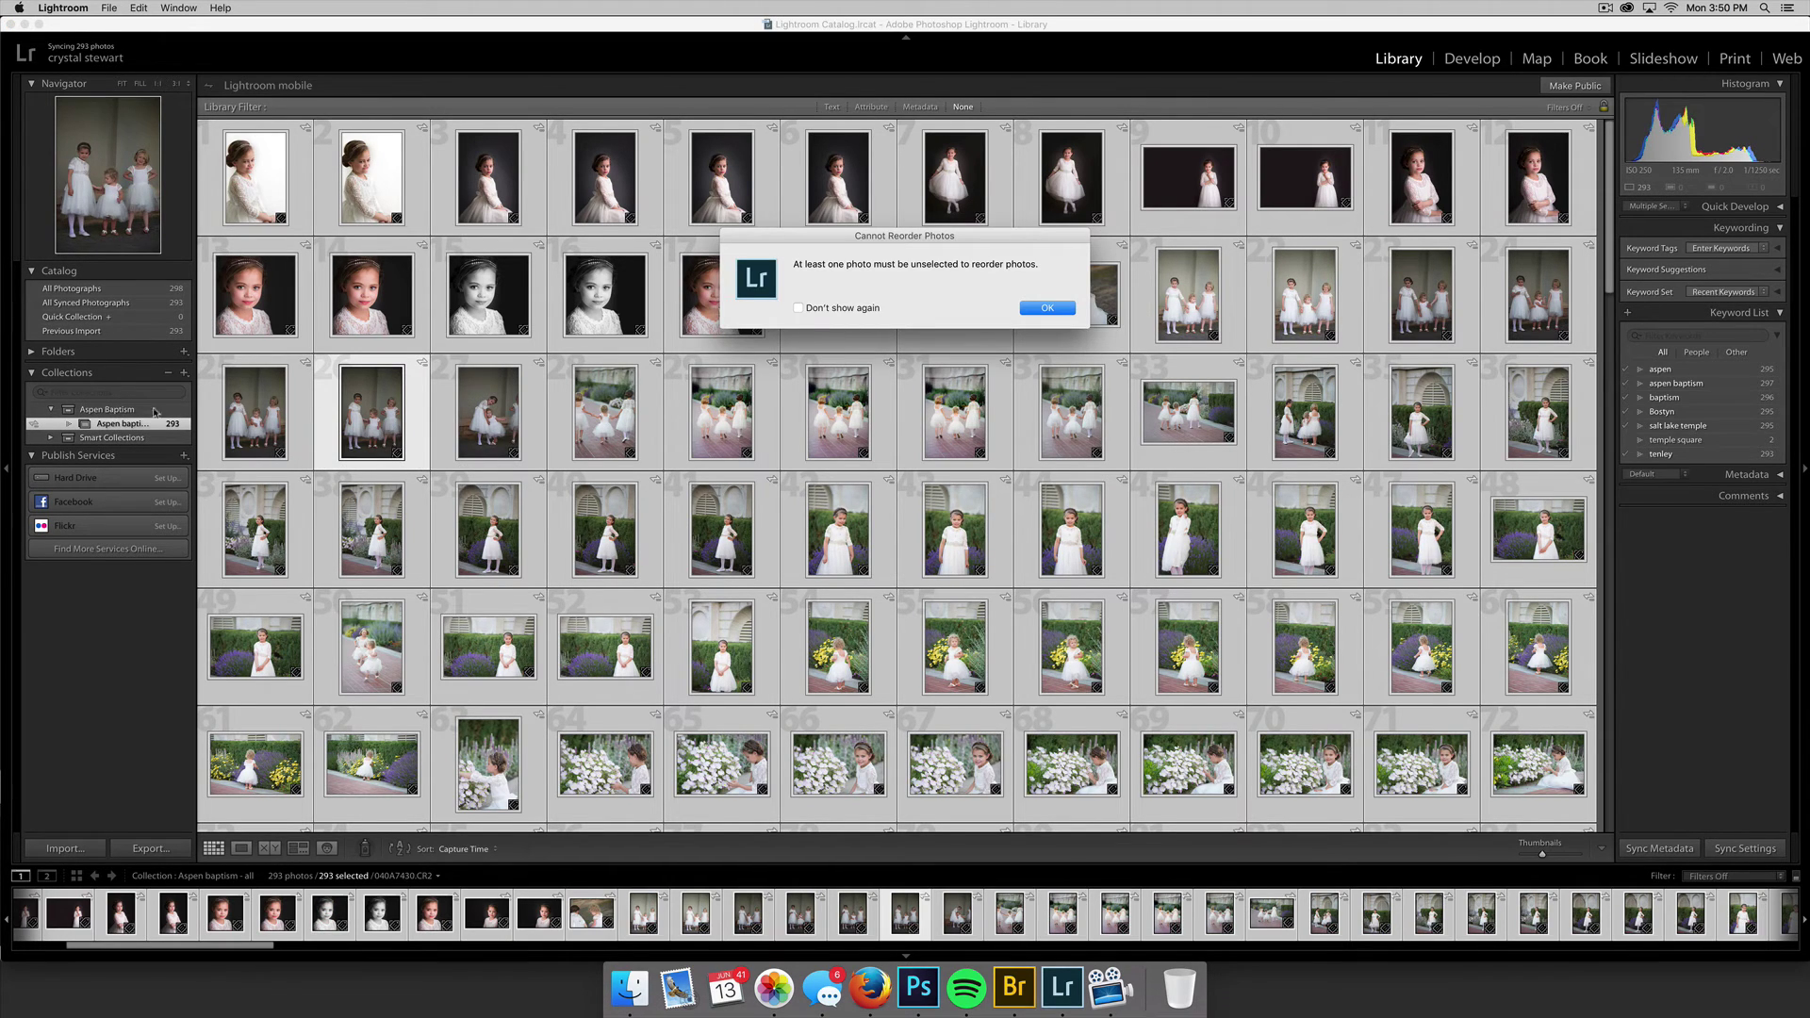
click(1049, 306)
Create a collection from the first black-and-white portrait in the baptism set, named with the child's first name followed by "and Sibling".
click(132, 411)
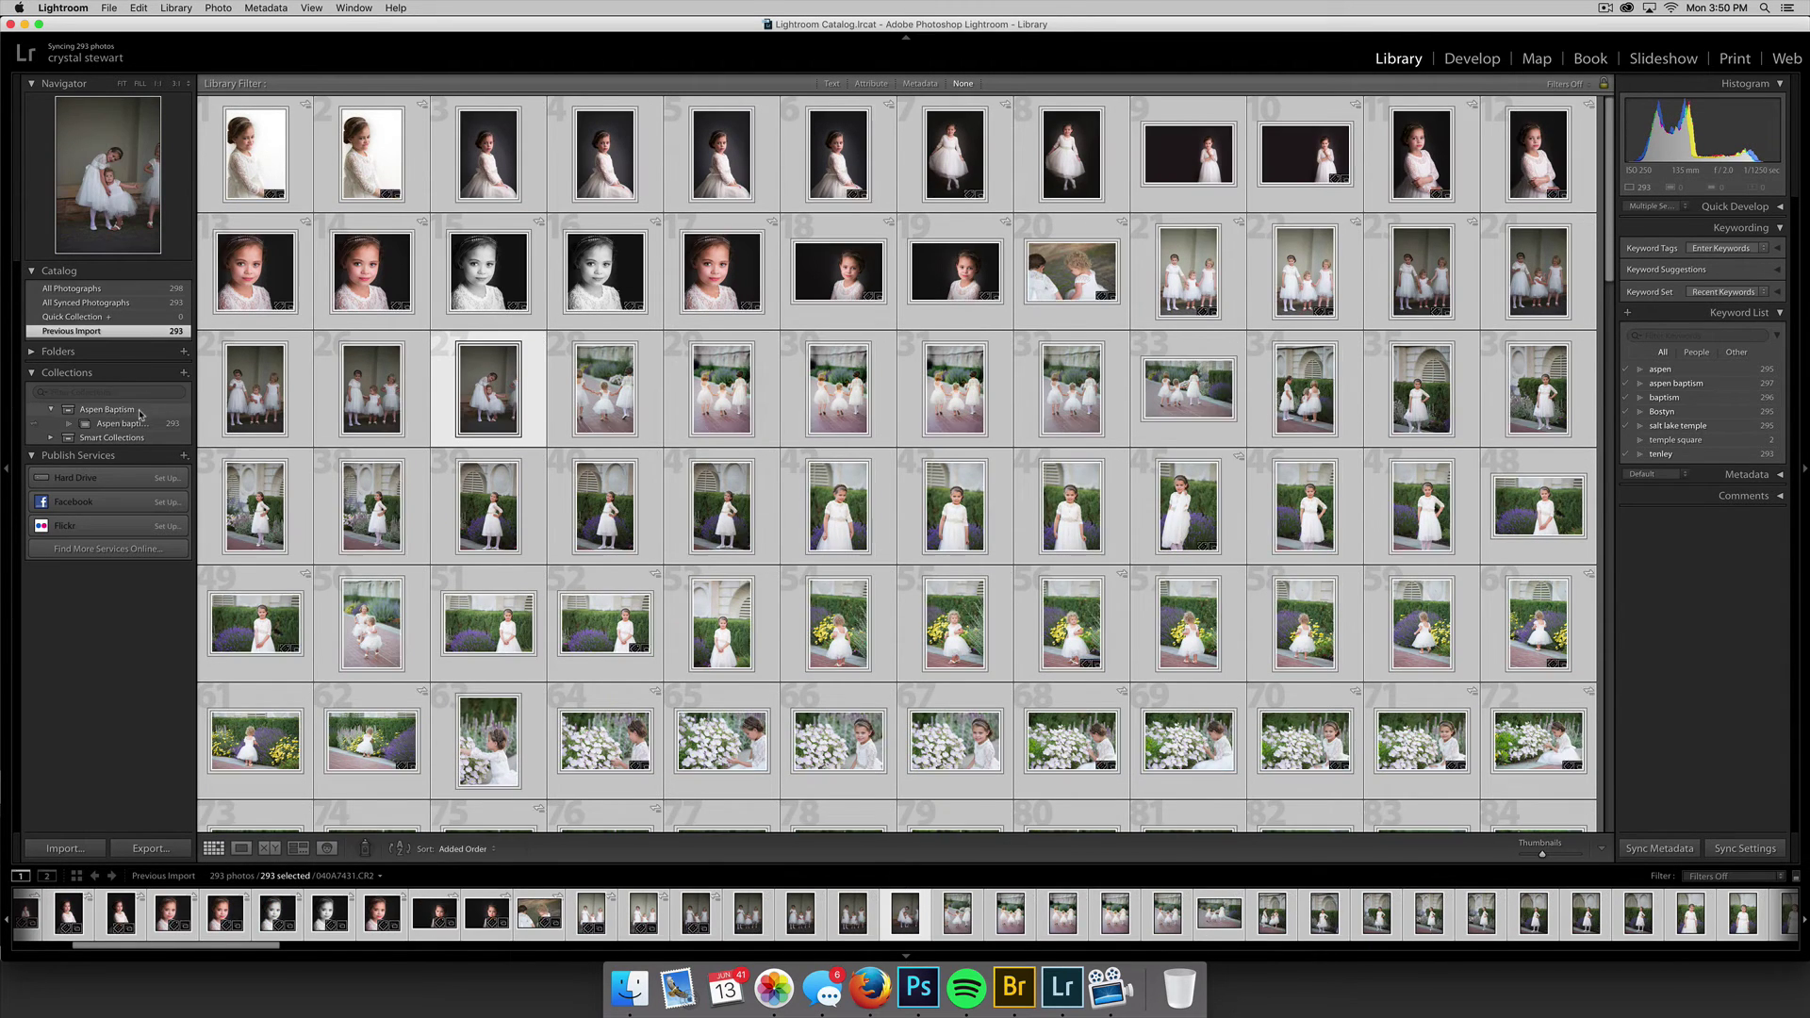
click(442, 259)
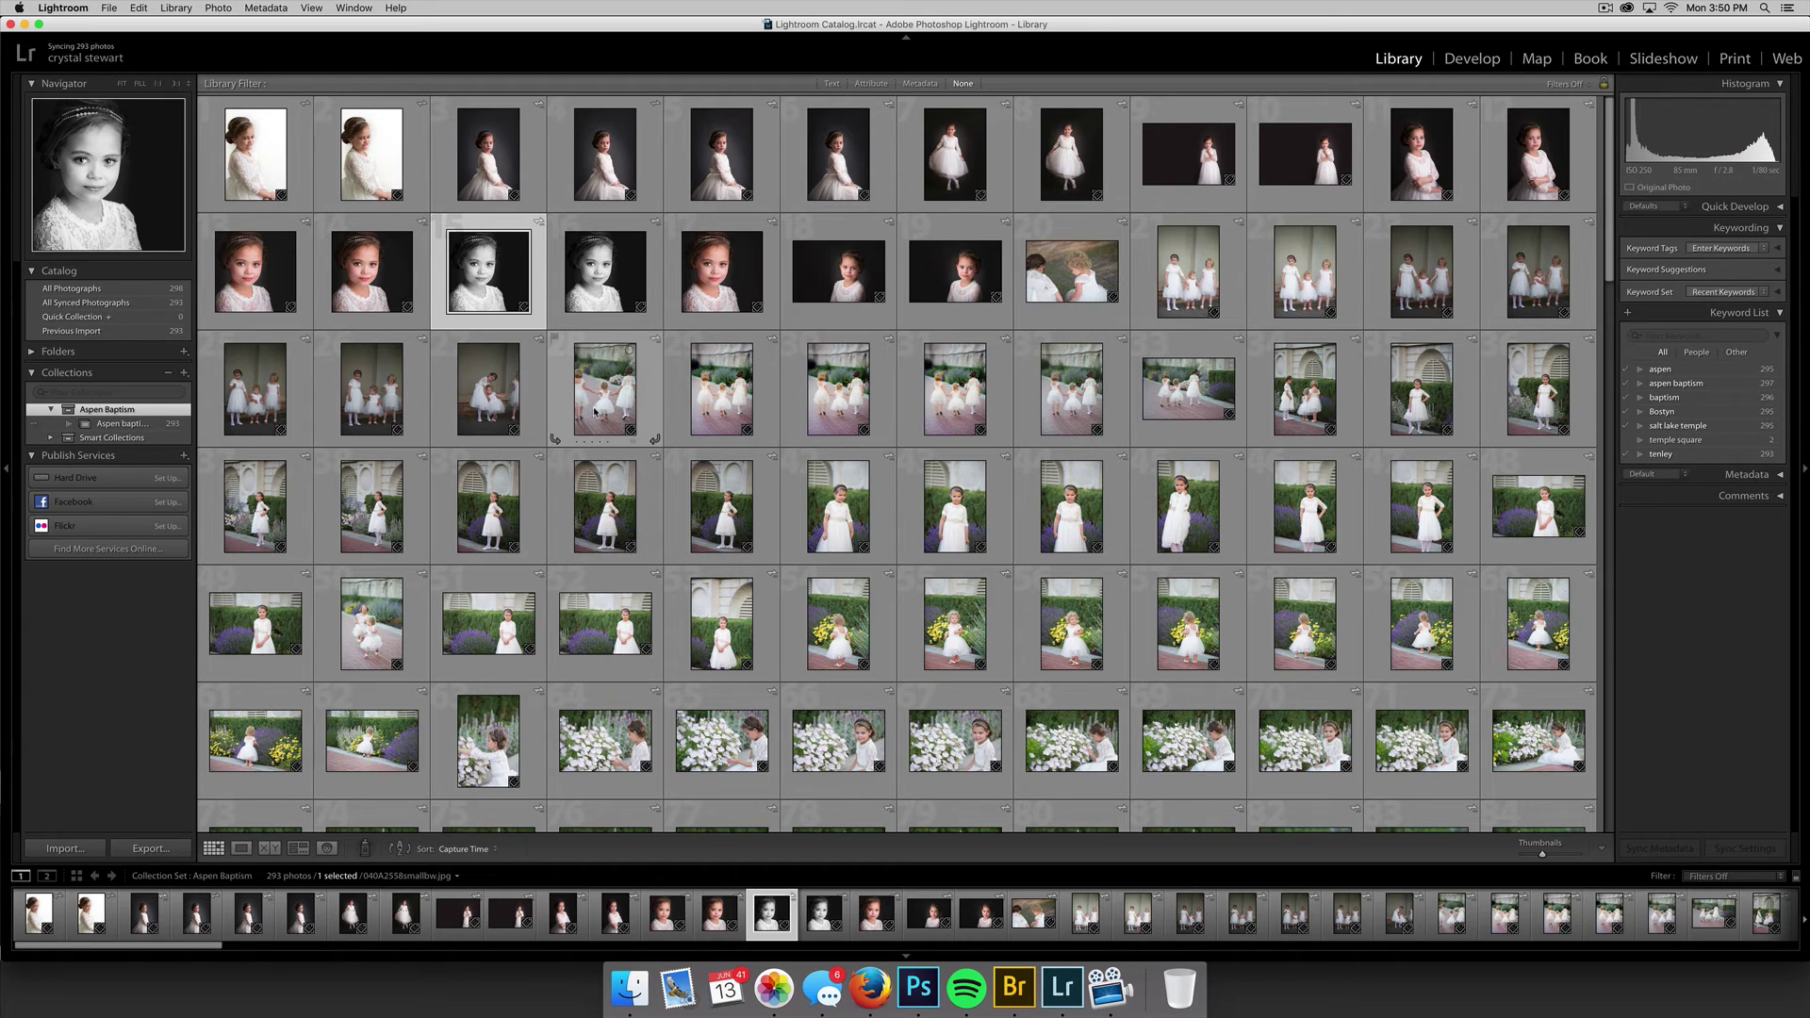
click(184, 375)
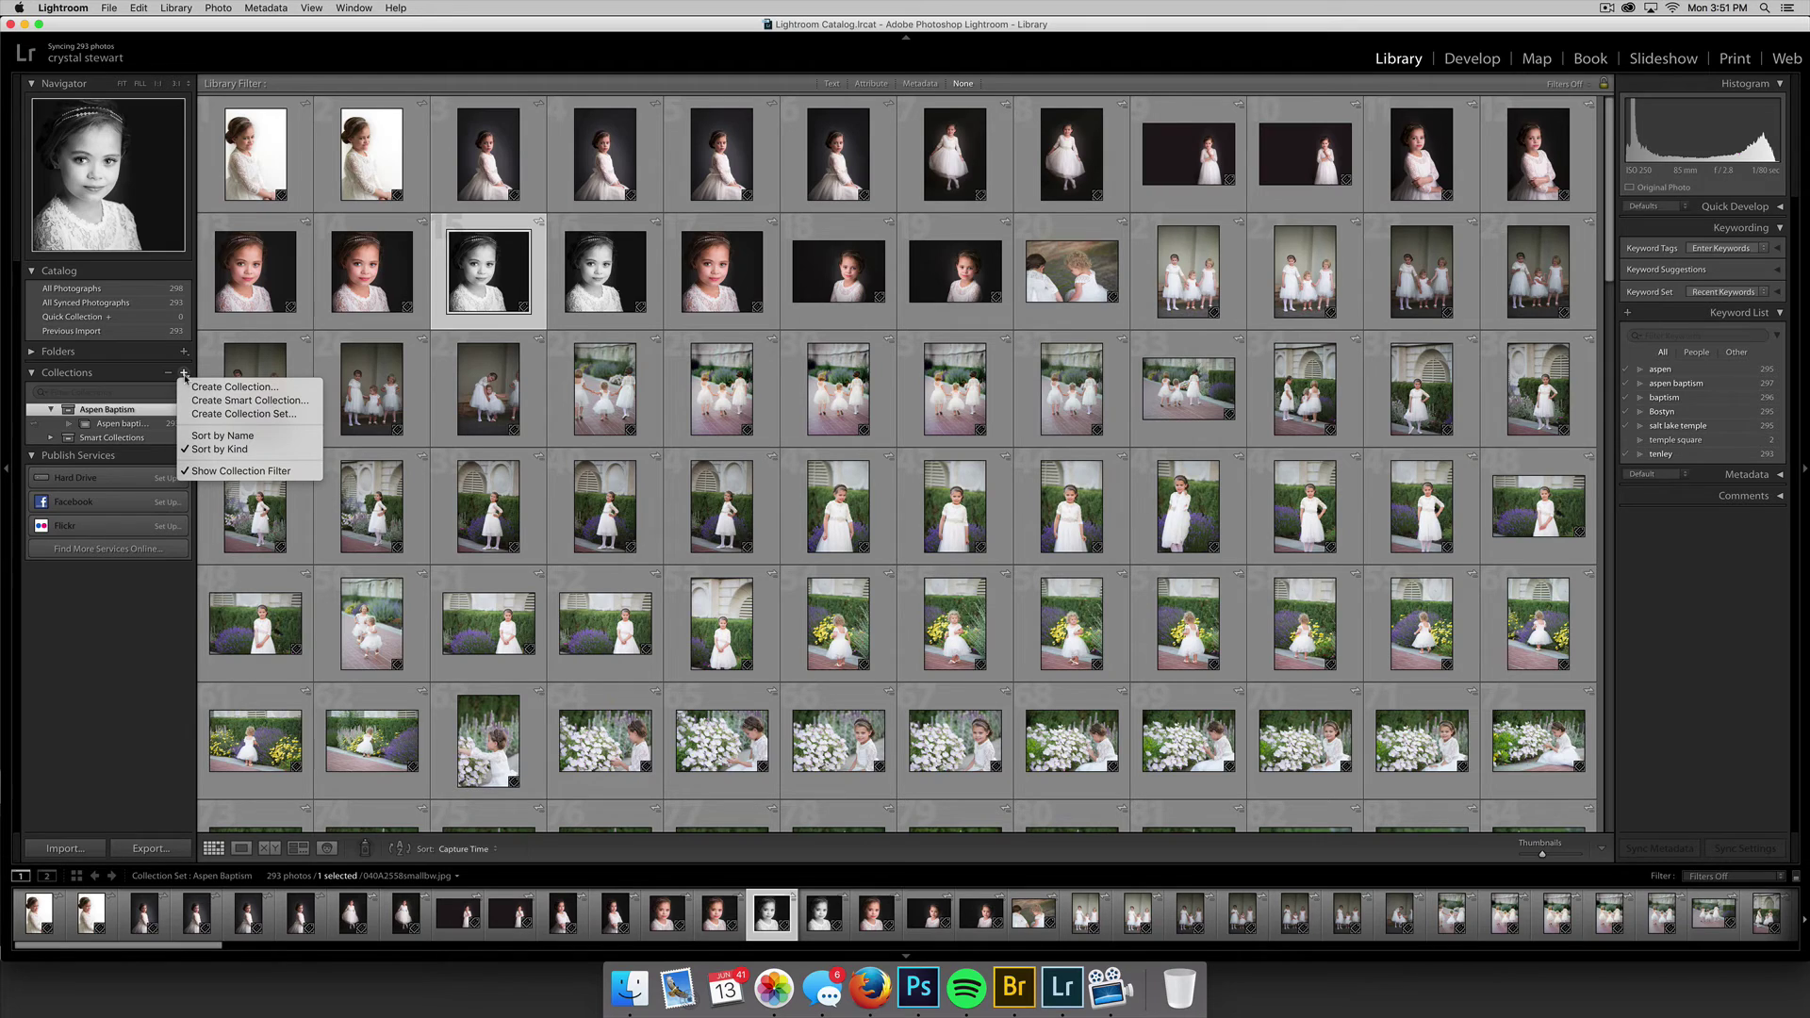
click(230, 387)
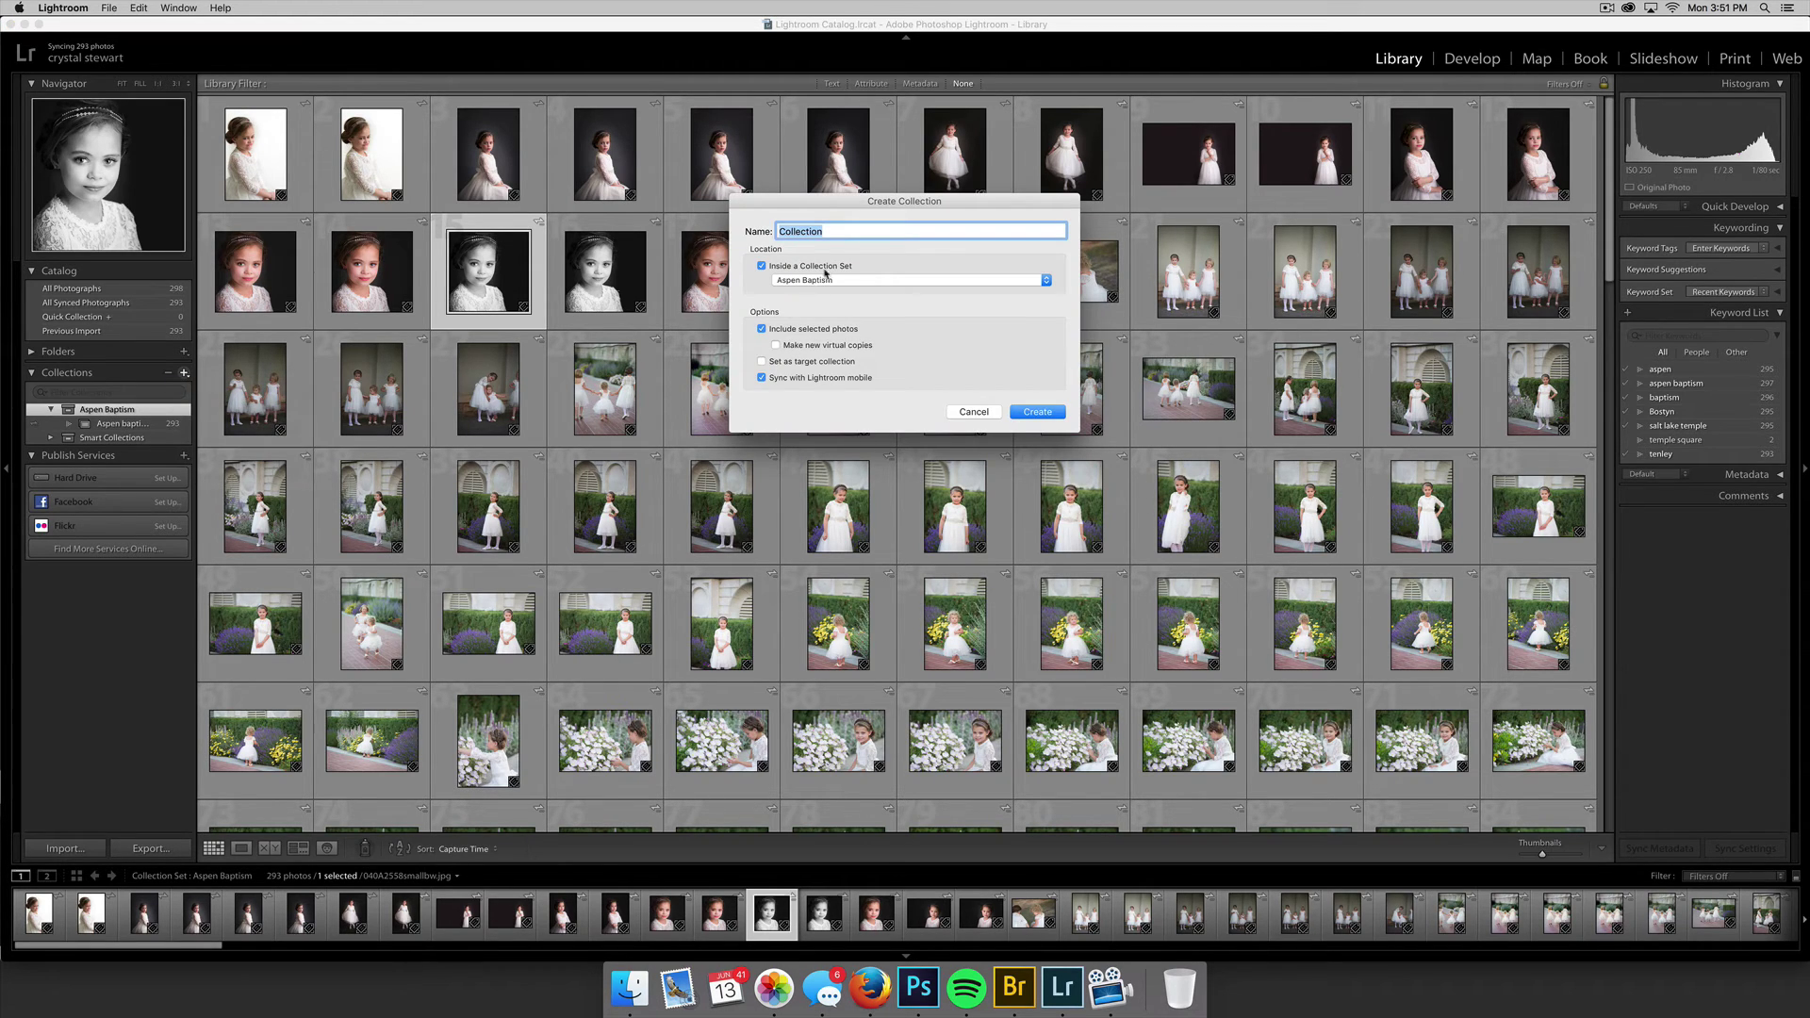
text(Aspen and Sibling)
click(1037, 412)
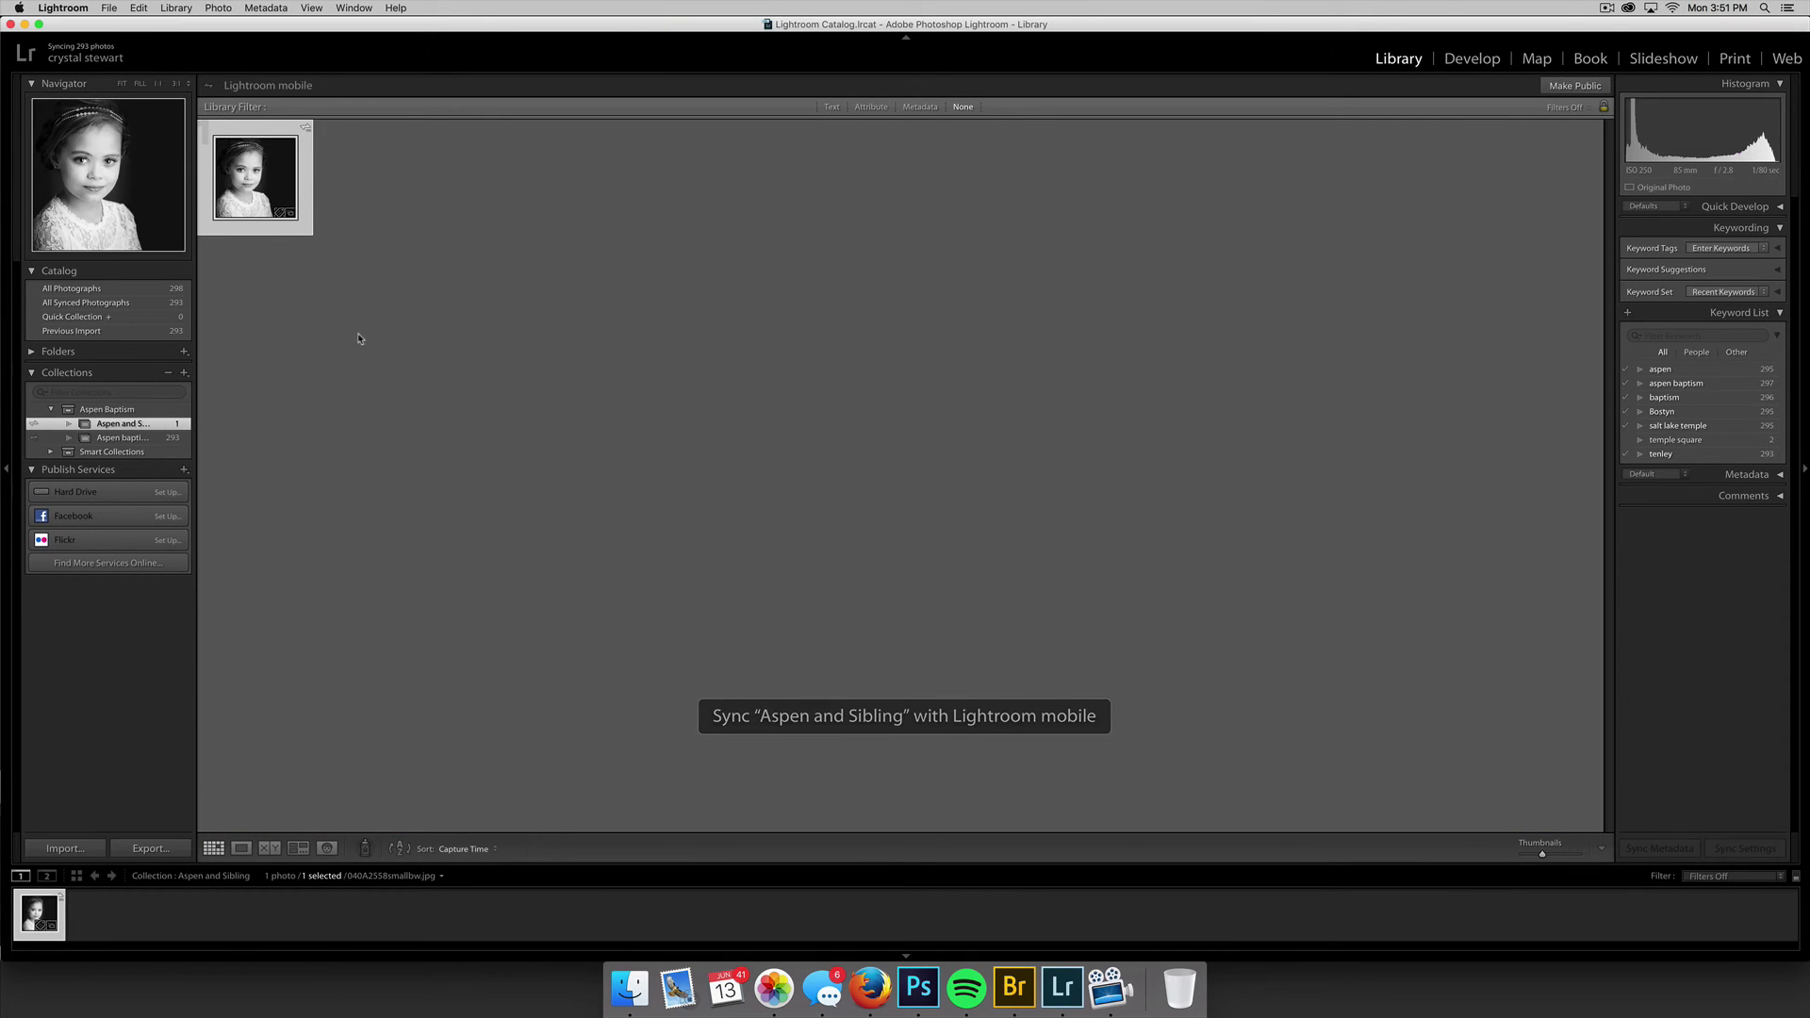
click(284, 189)
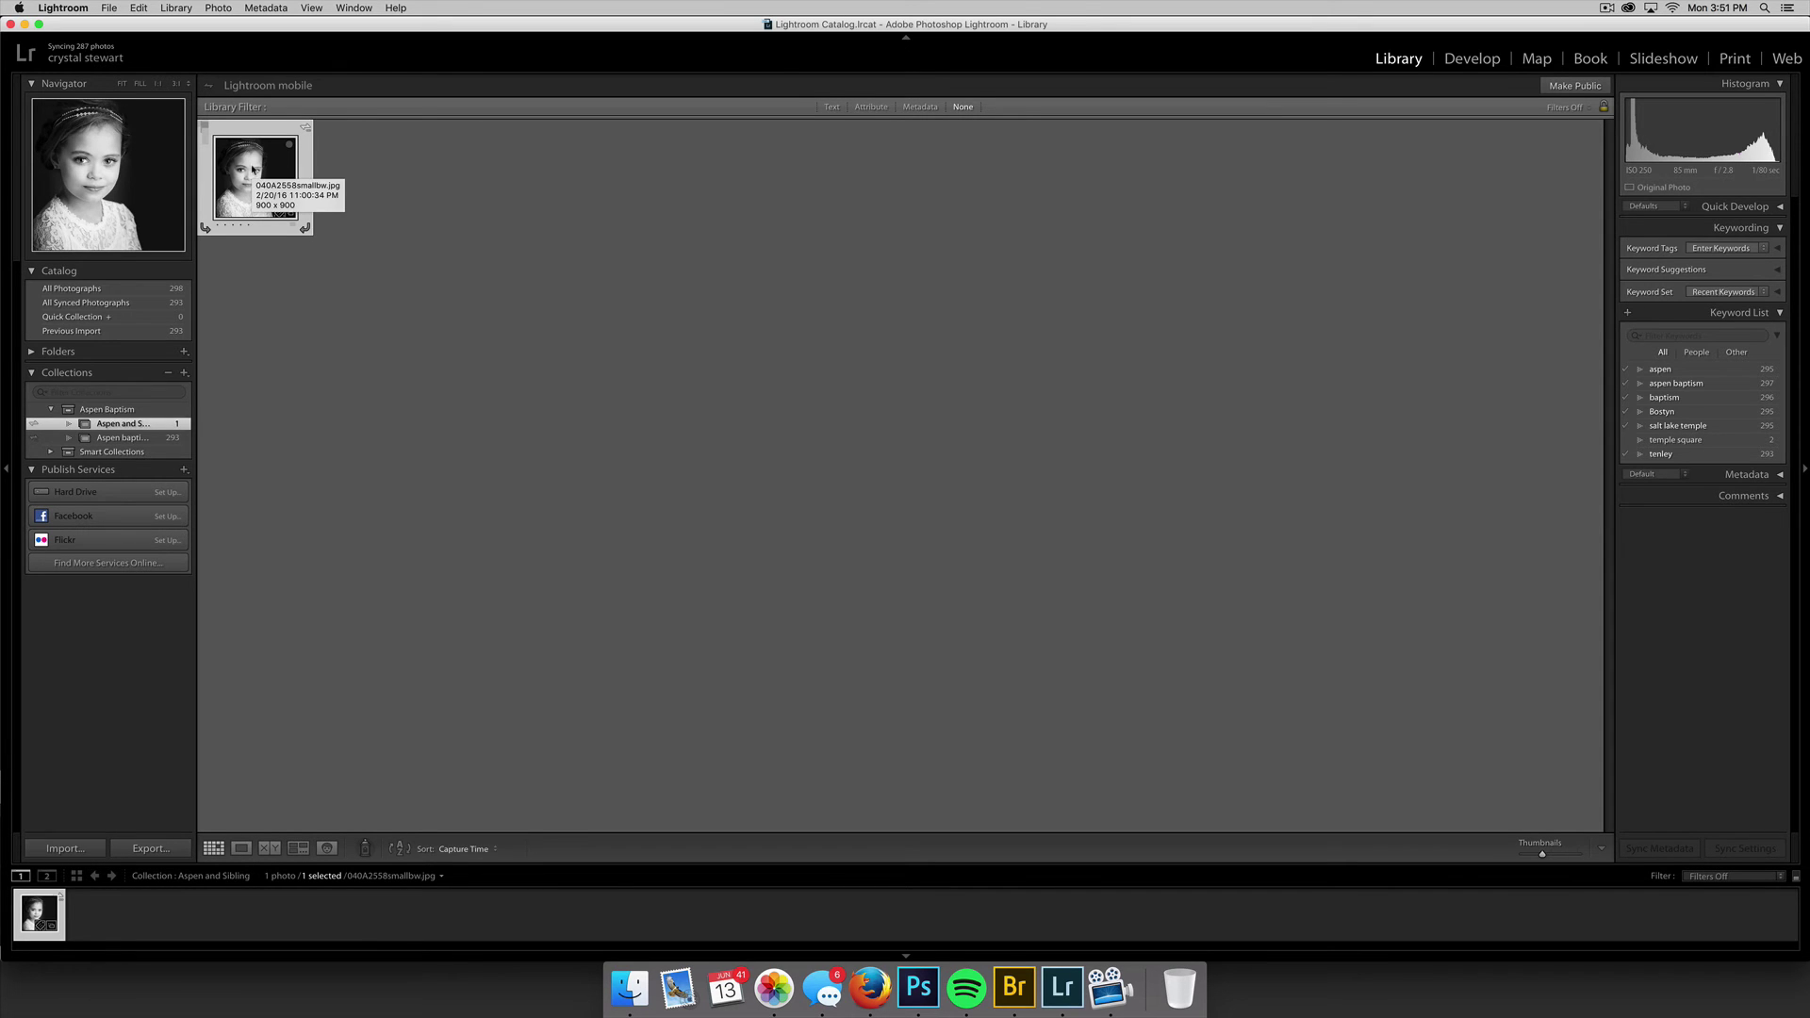
Remove the black-and-white portrait from the "and Sibling" collection and show the parent baptism collection set.
key(Delete)
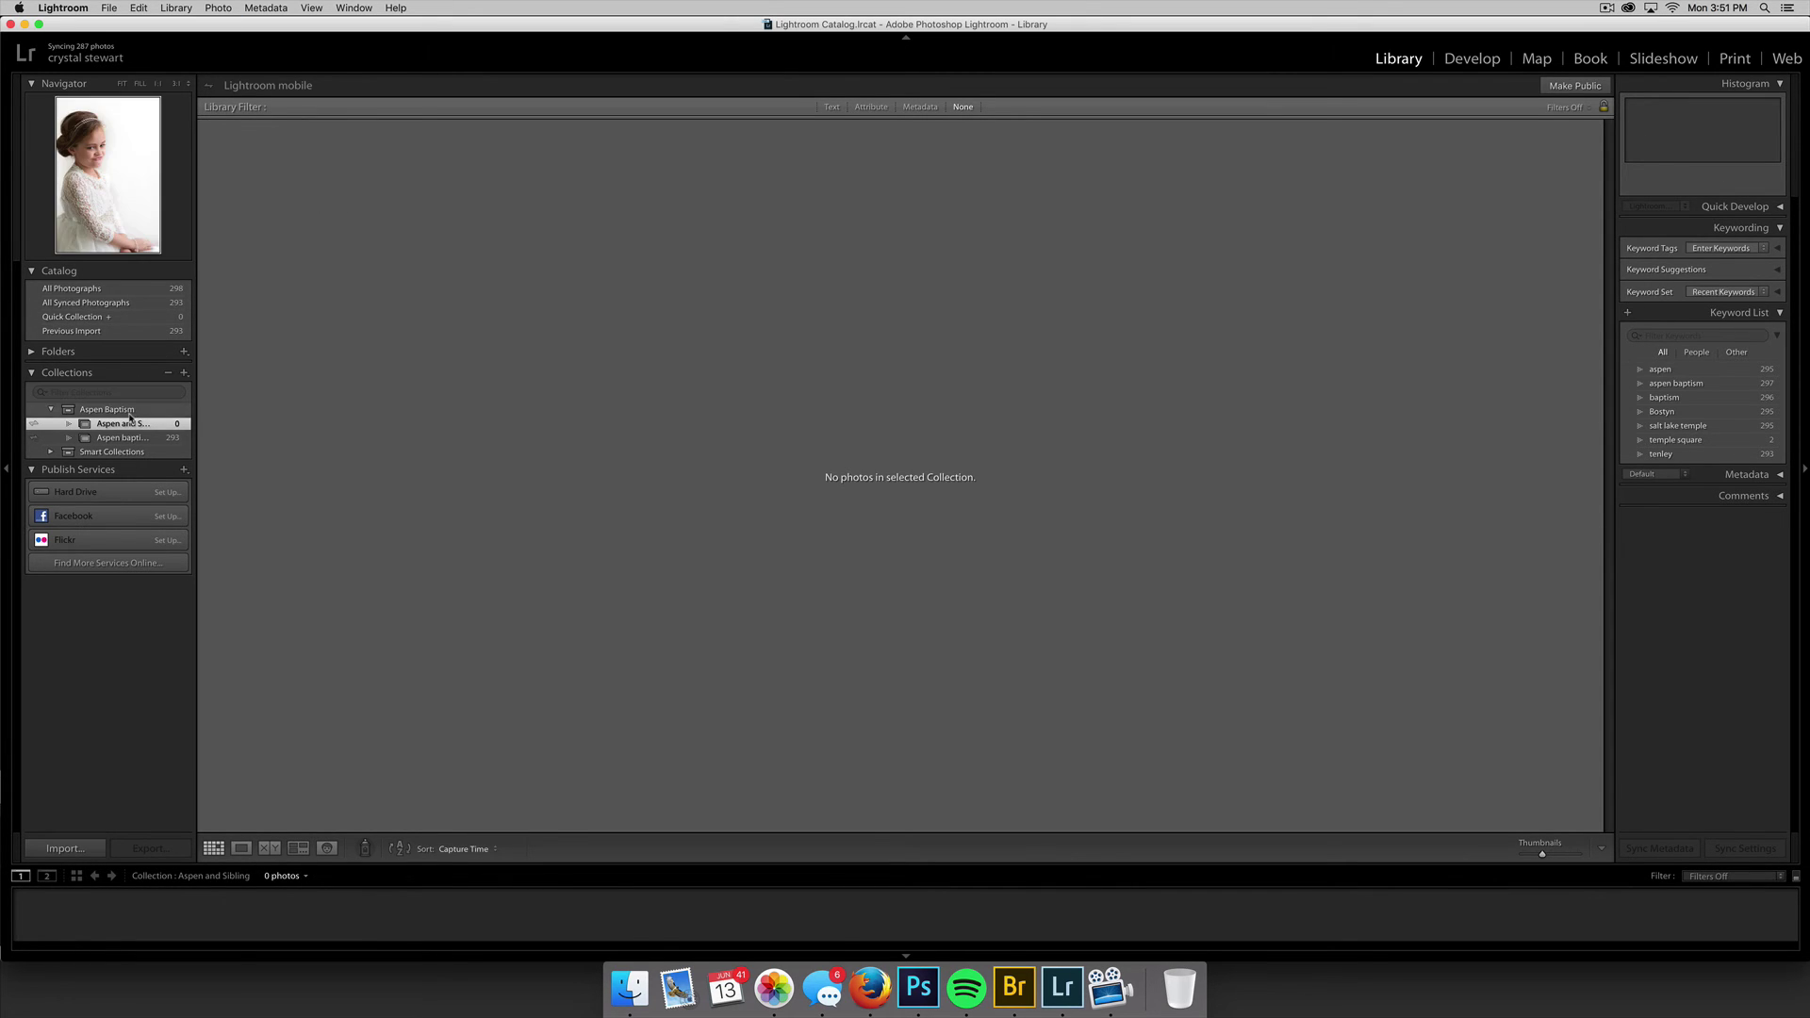
click(130, 413)
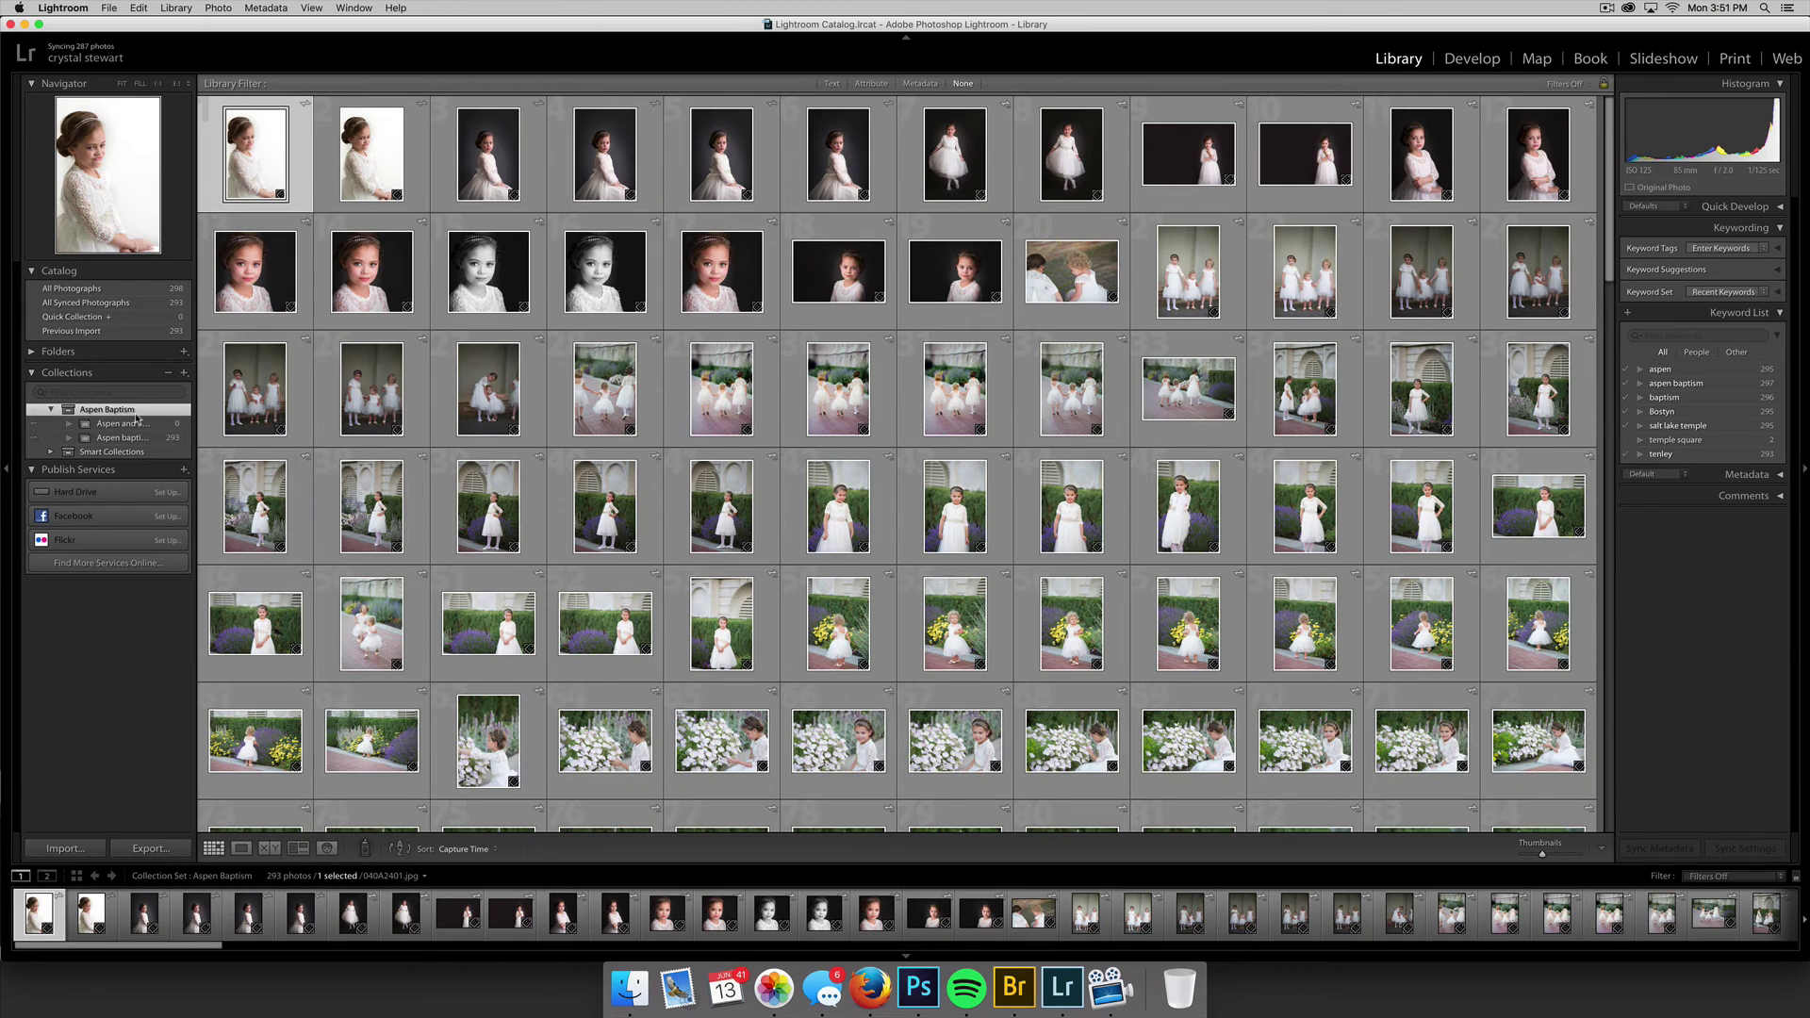
Select all 14 group photos of the girls in the baptism set and add them to the "and Sibling" collection.
click(377, 418)
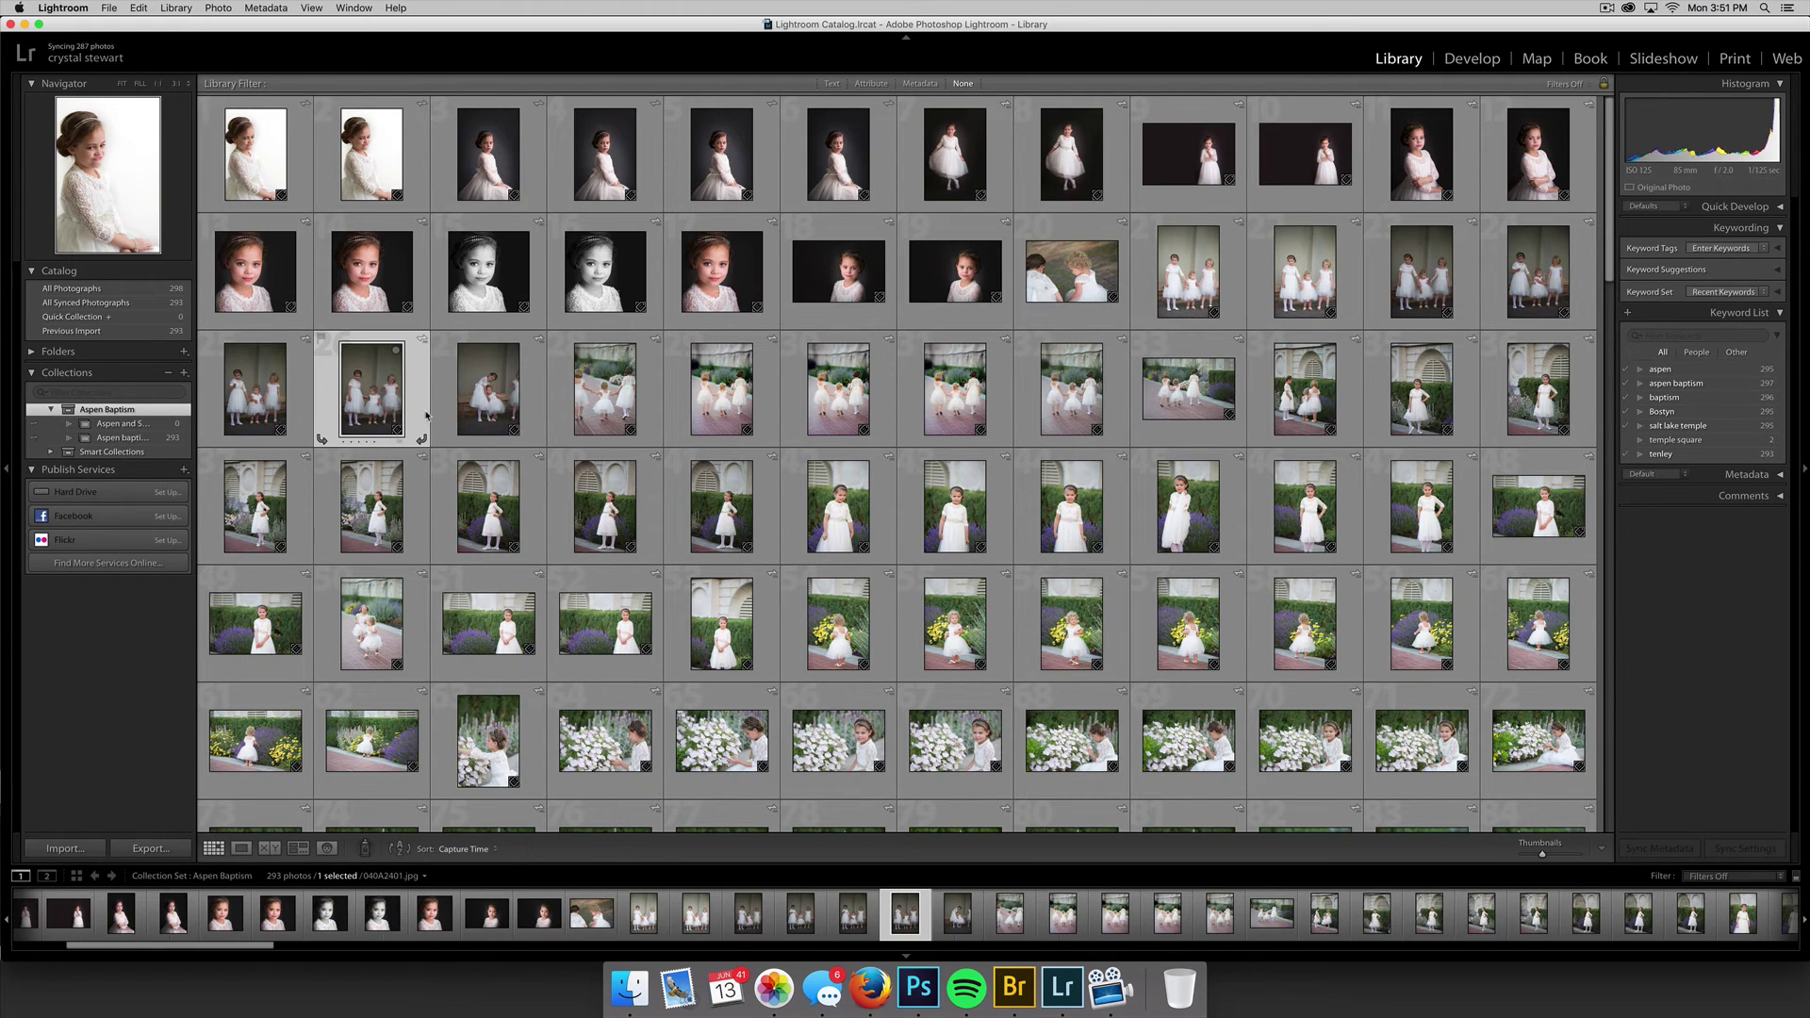
drag(202, 439, 141, 429)
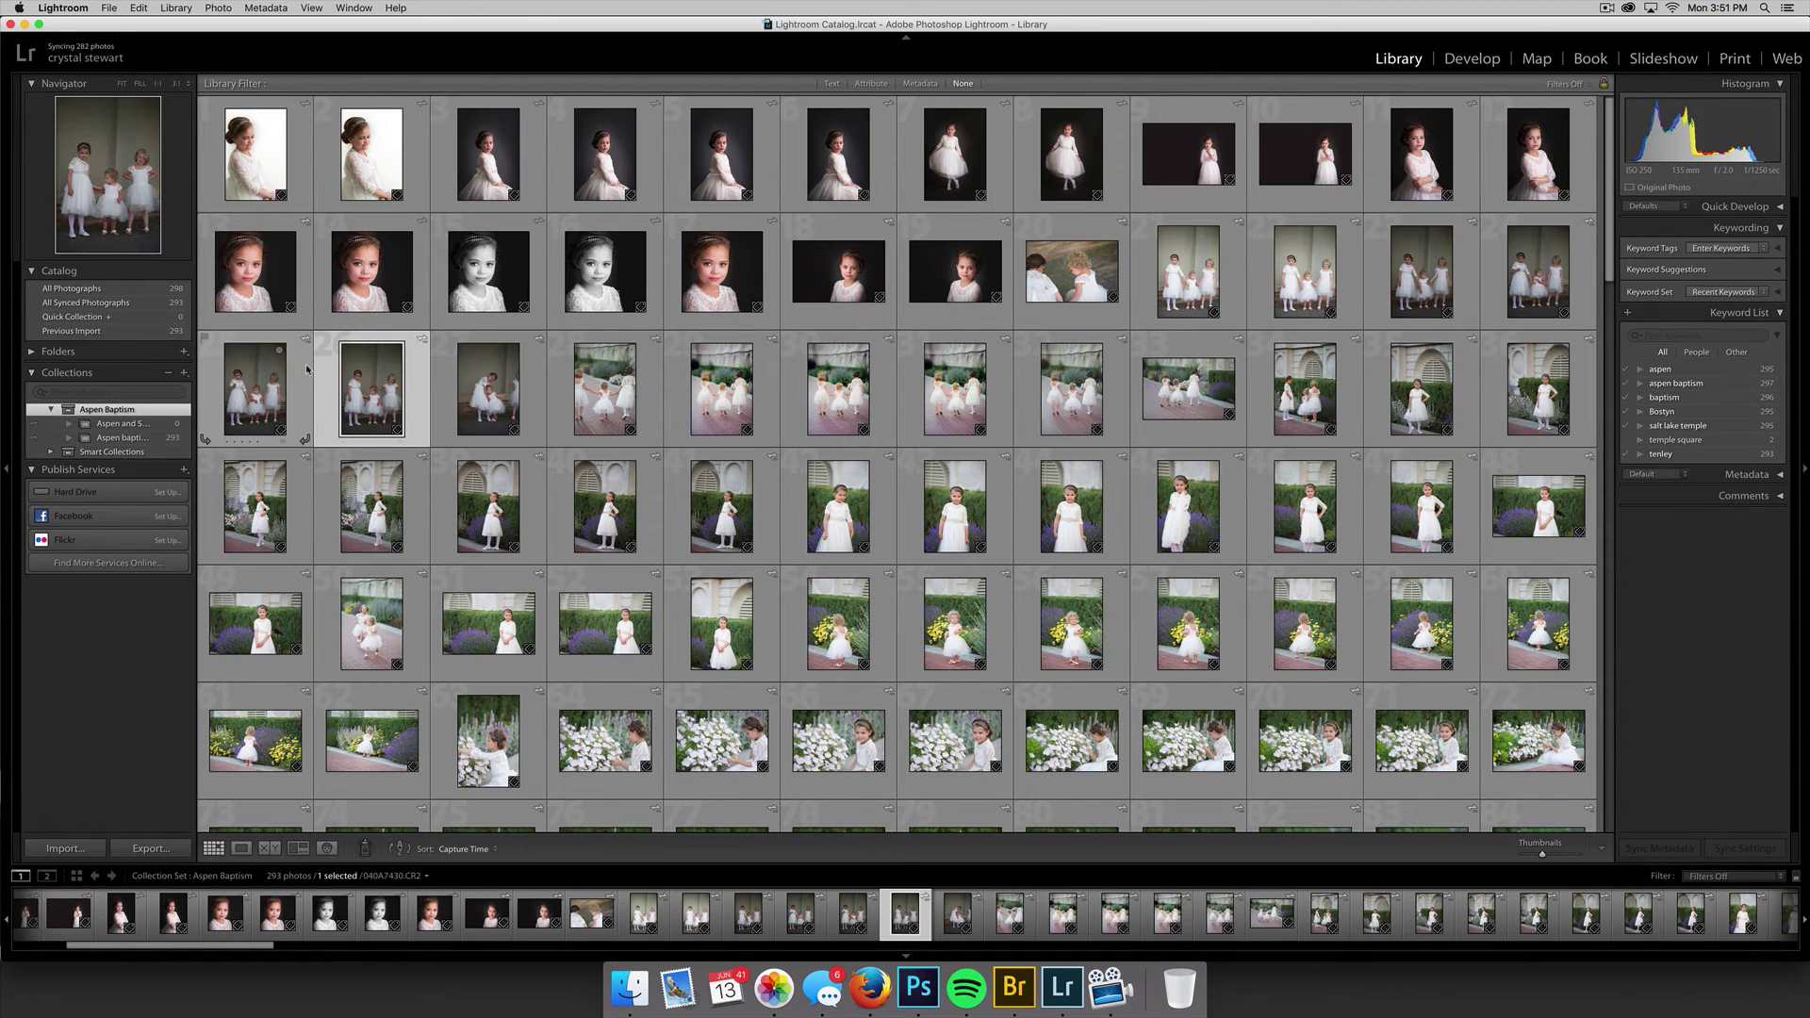
click(245, 377)
shift+click(1305, 391)
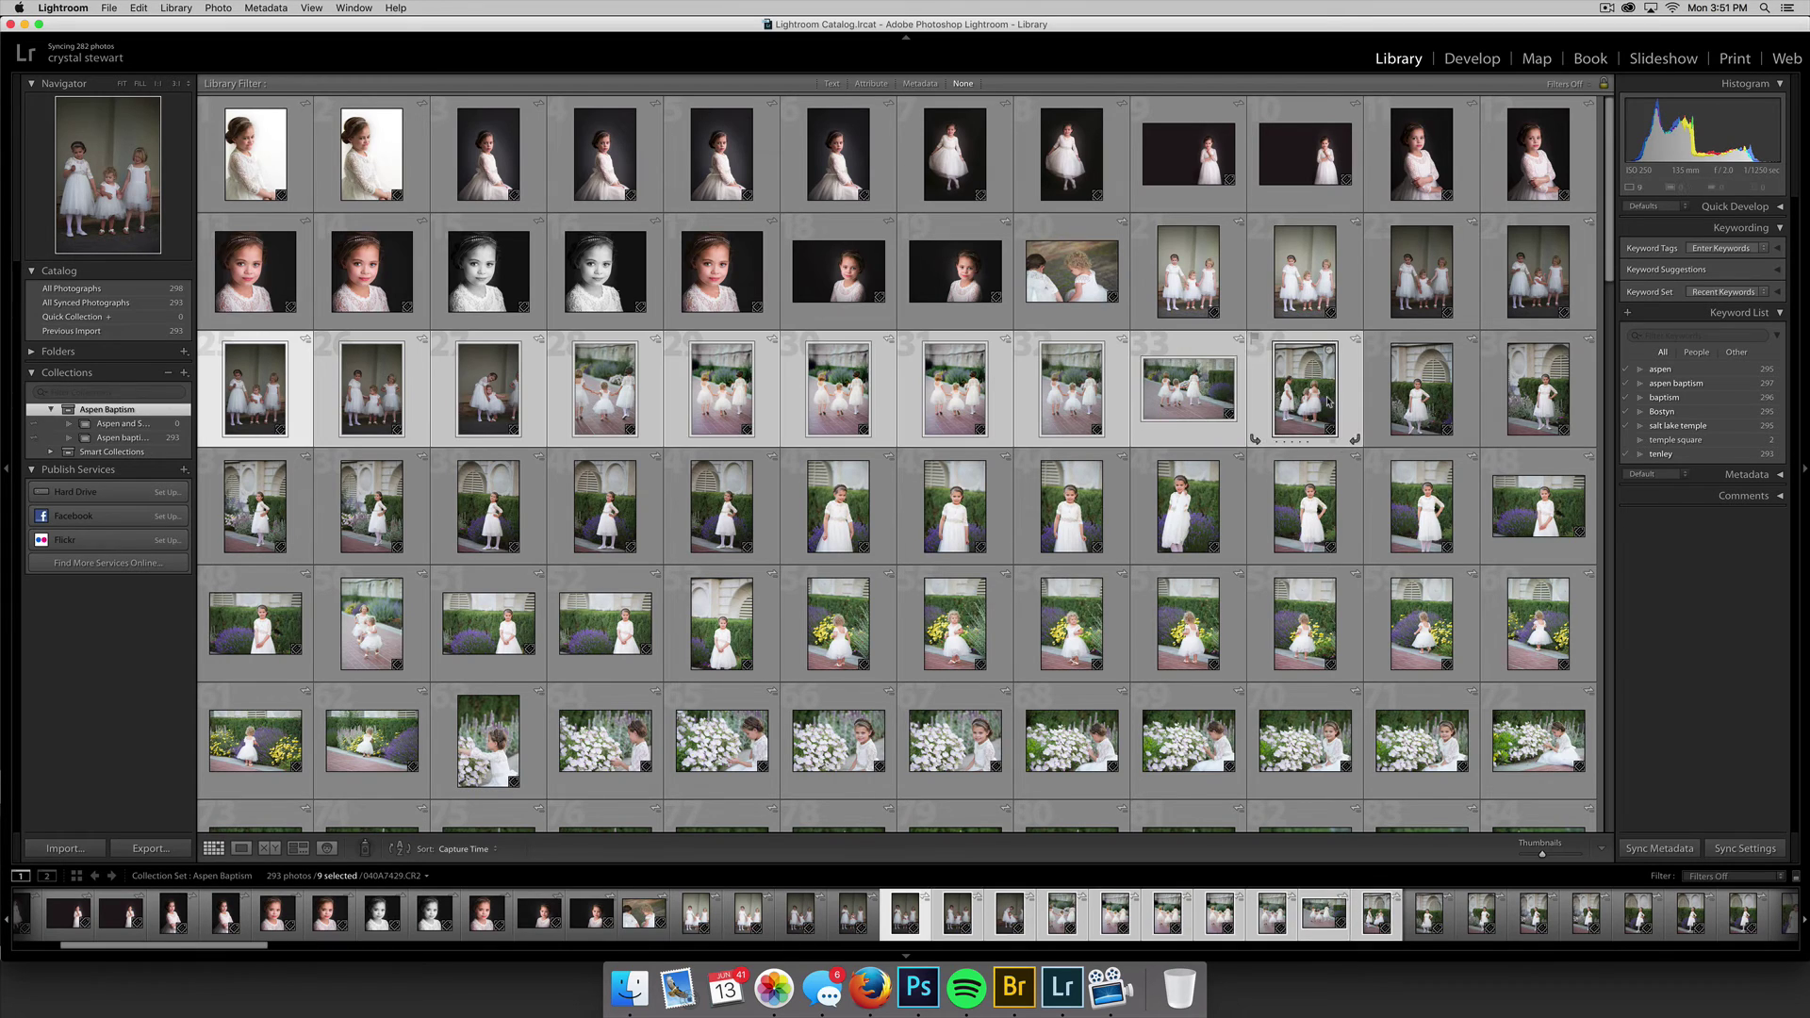
shift+click(1188, 272)
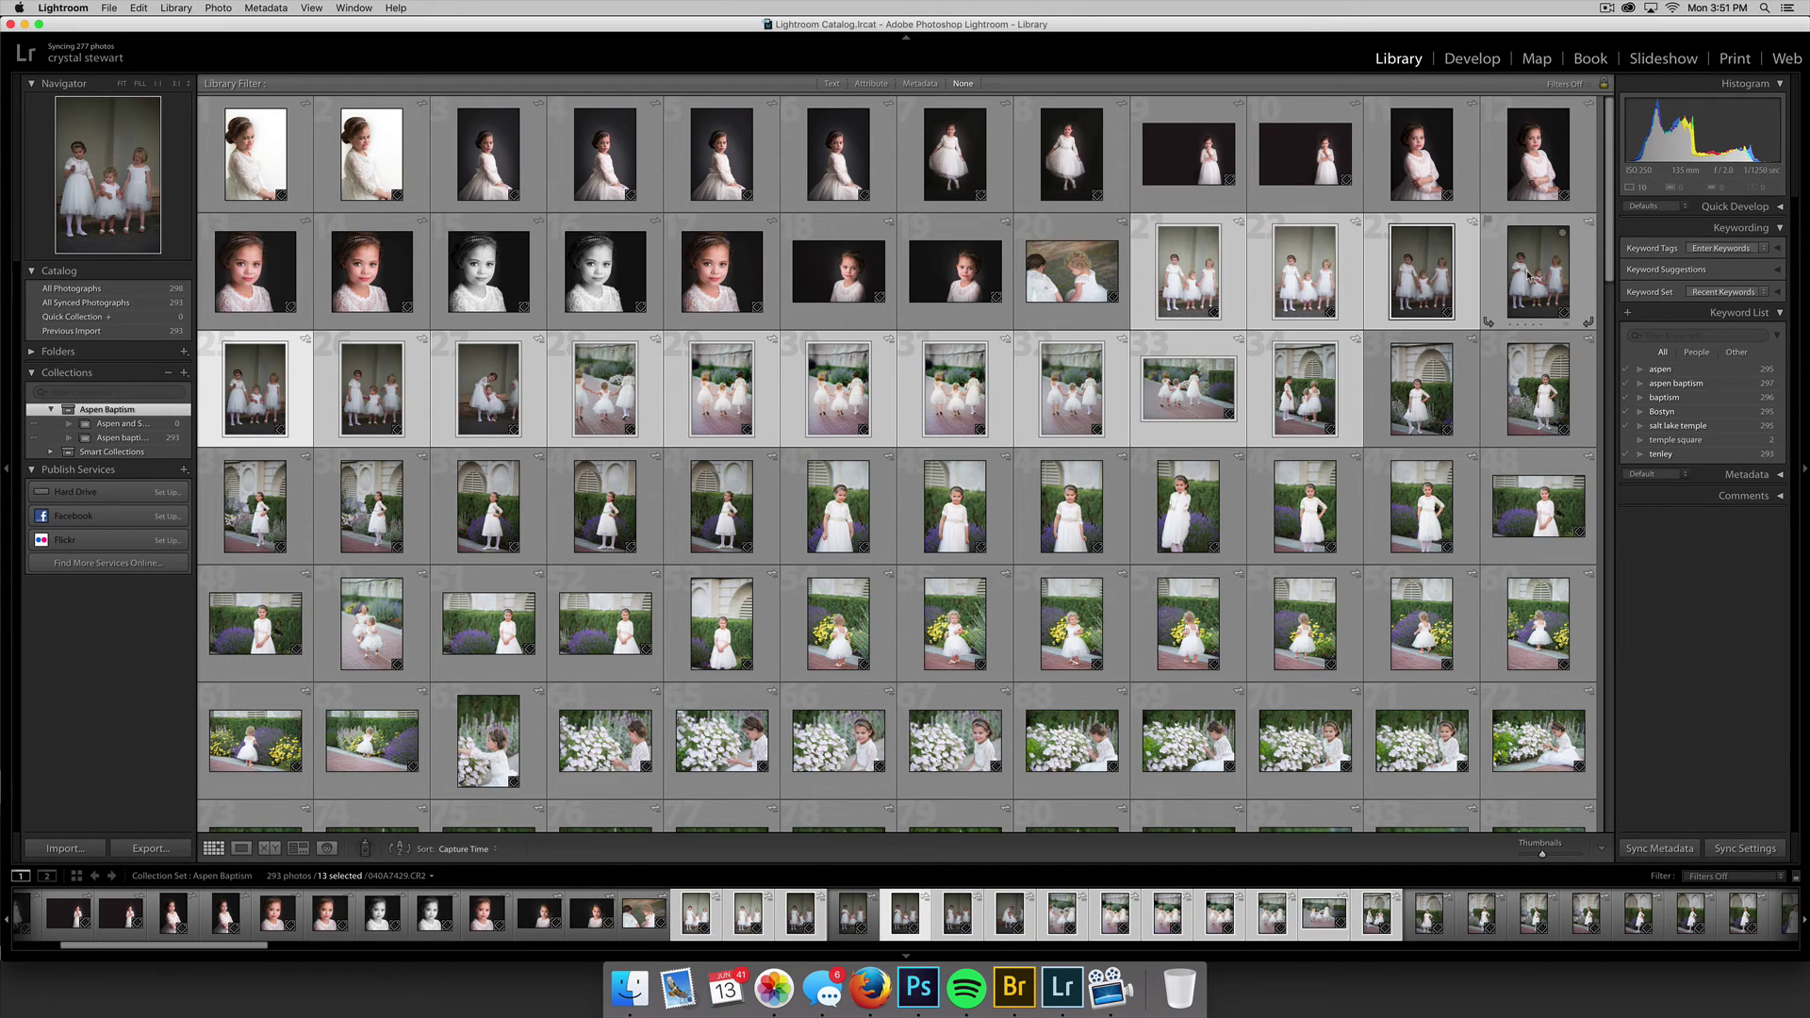
drag(243, 384, 143, 431)
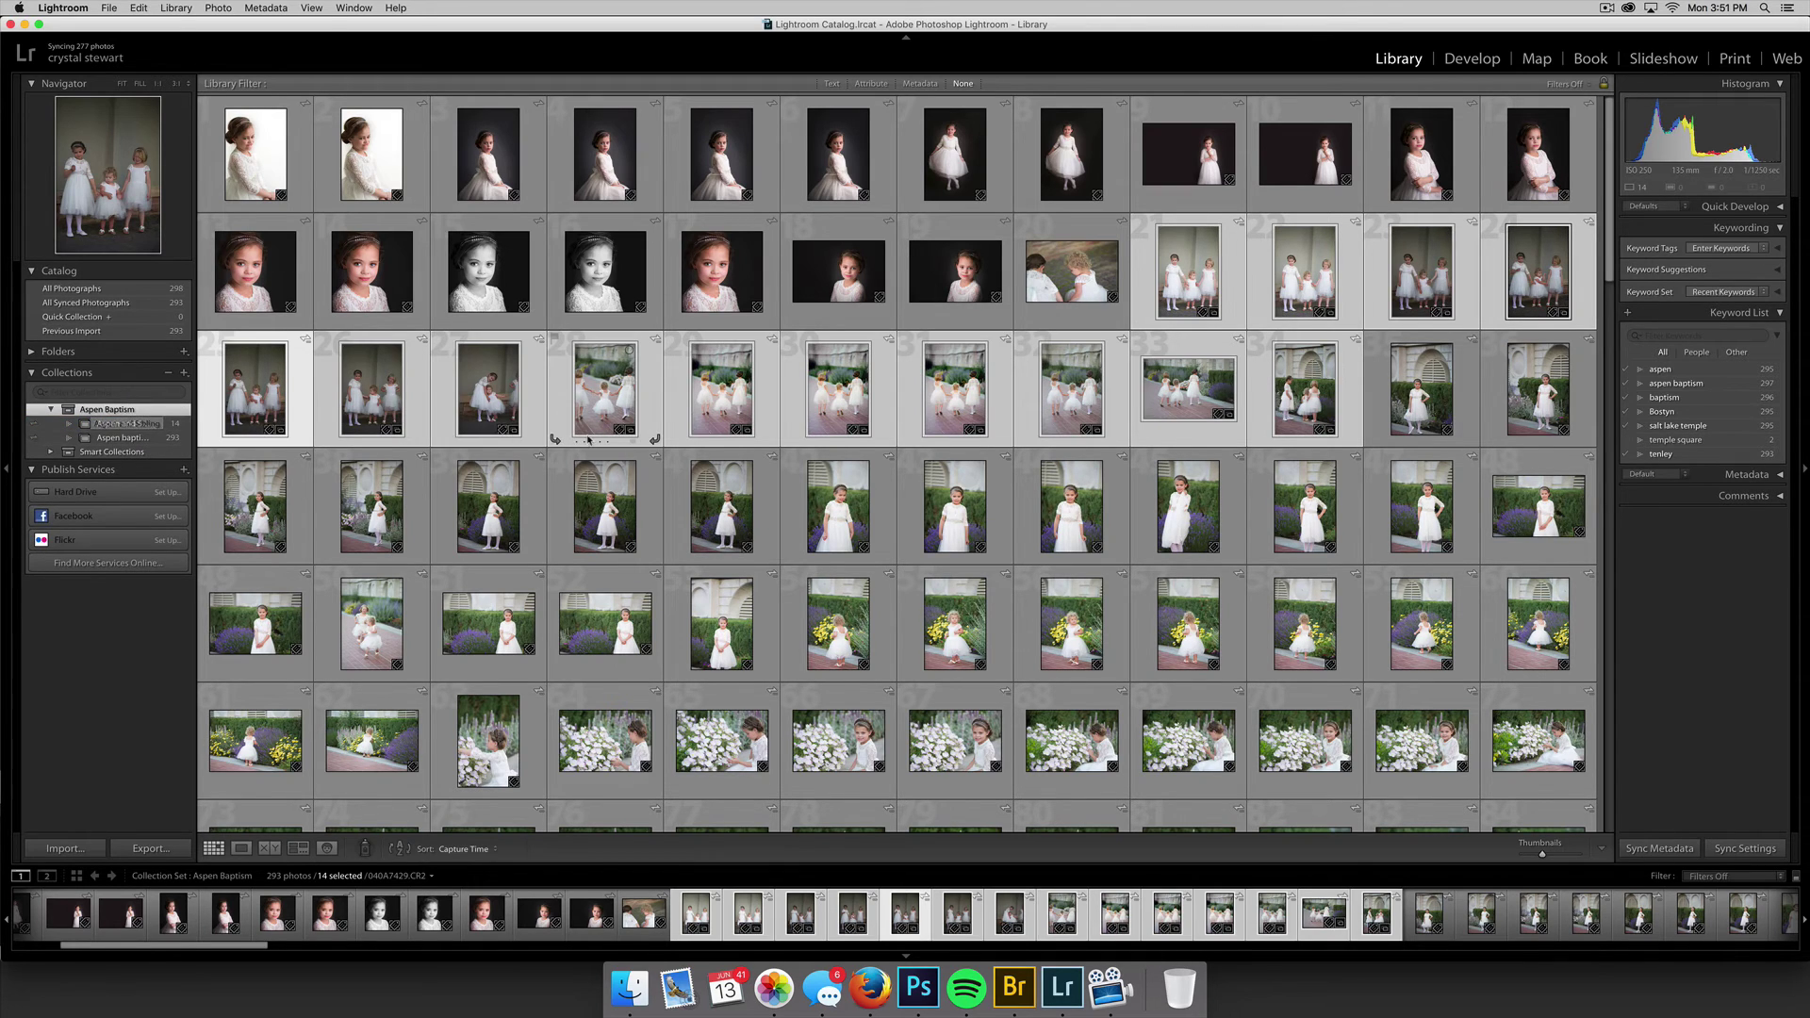
View the "baptism - all" collection, return to the parent baptism set and clear the group selection.
click(135, 440)
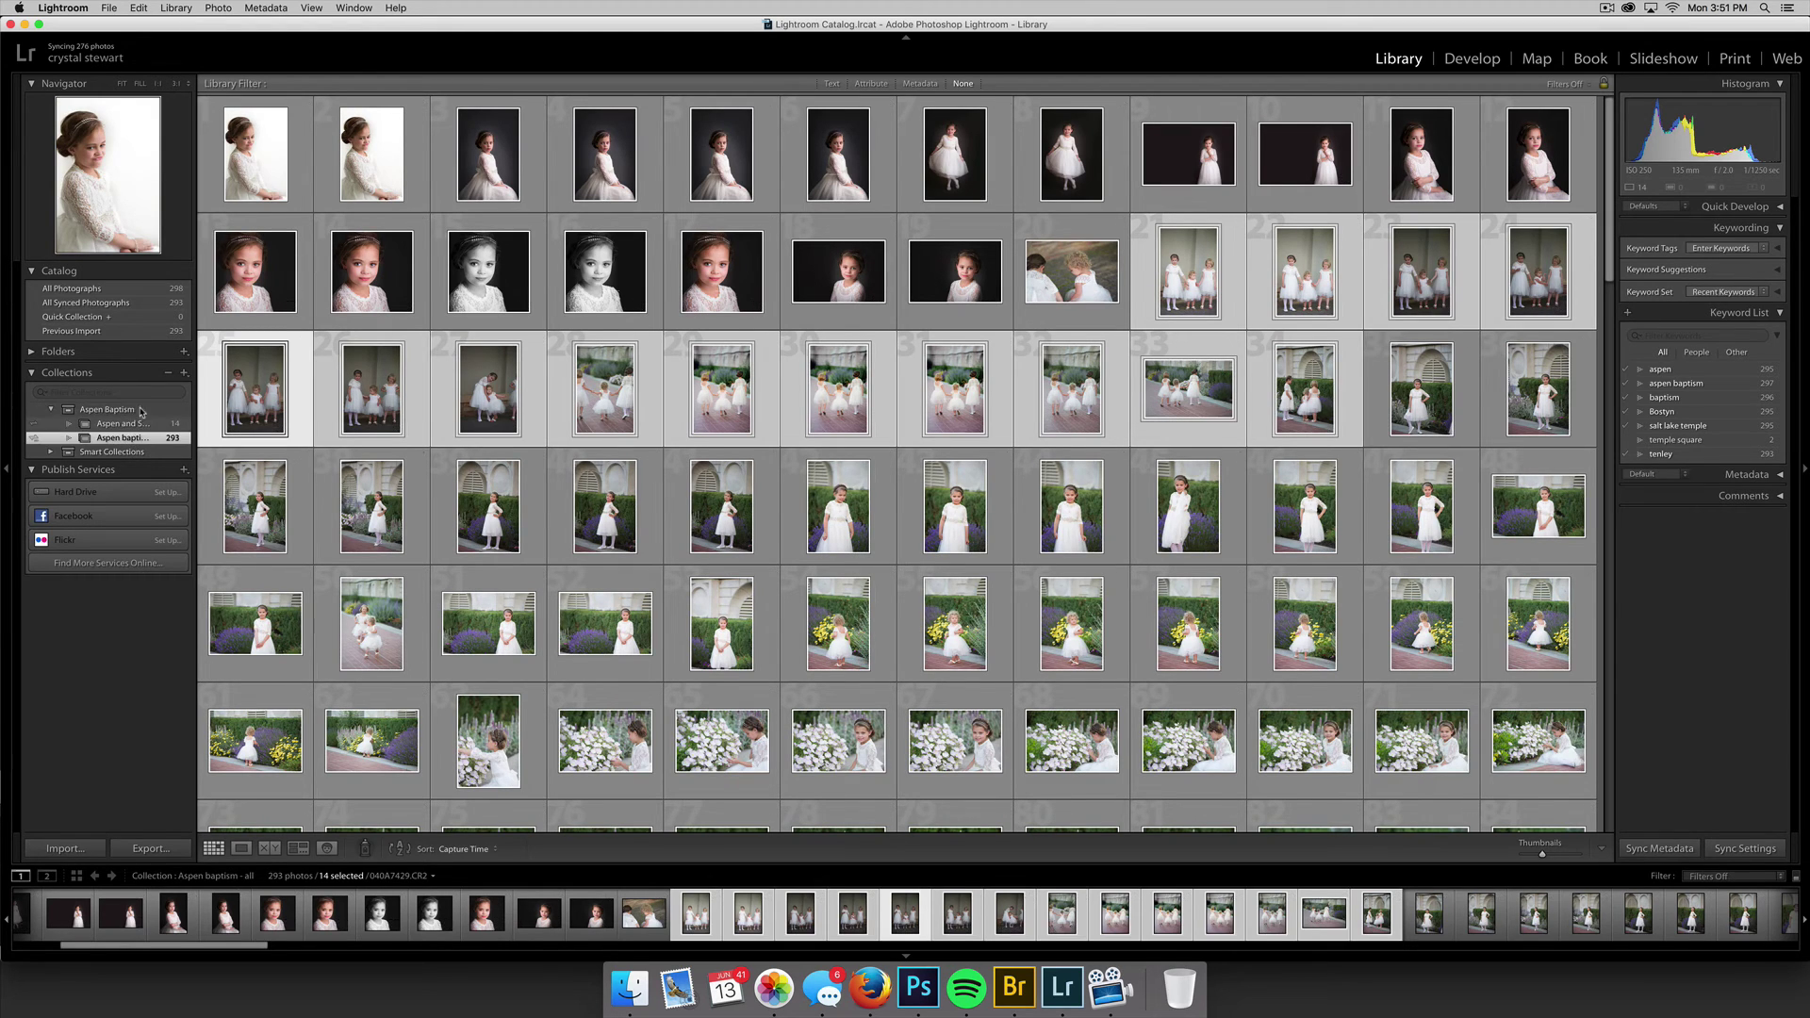
click(142, 410)
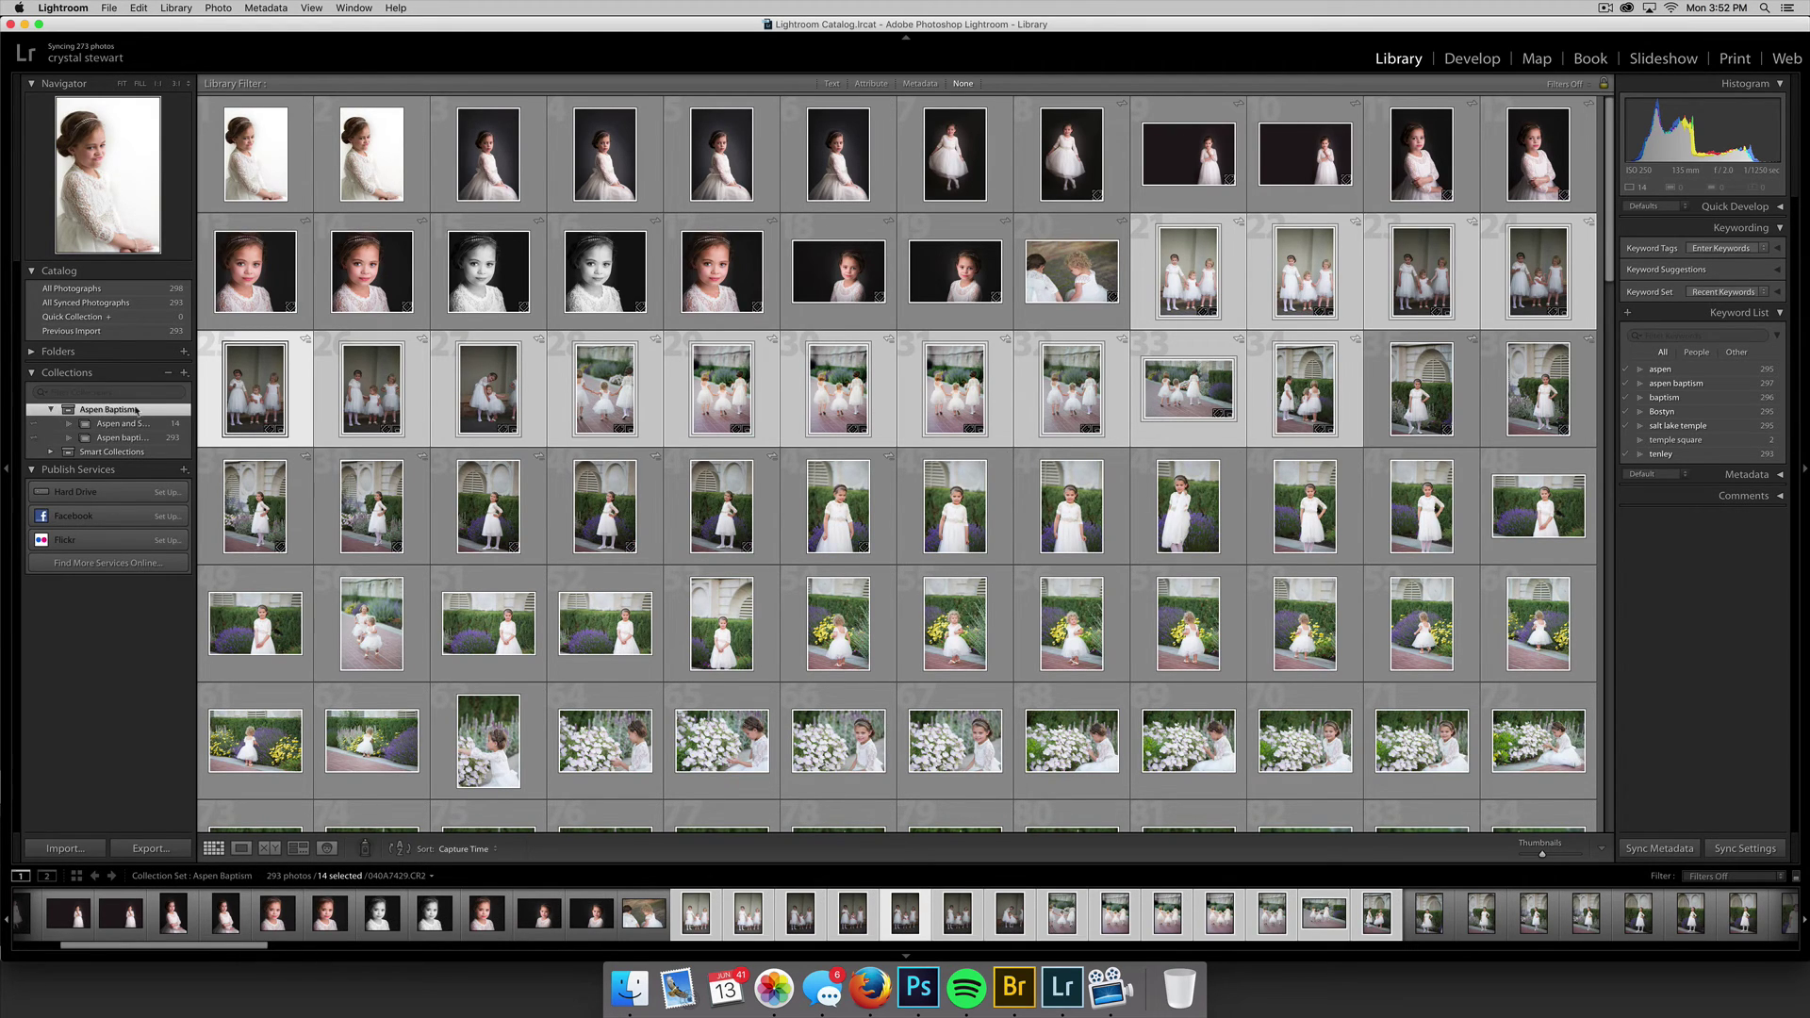
click(709, 466)
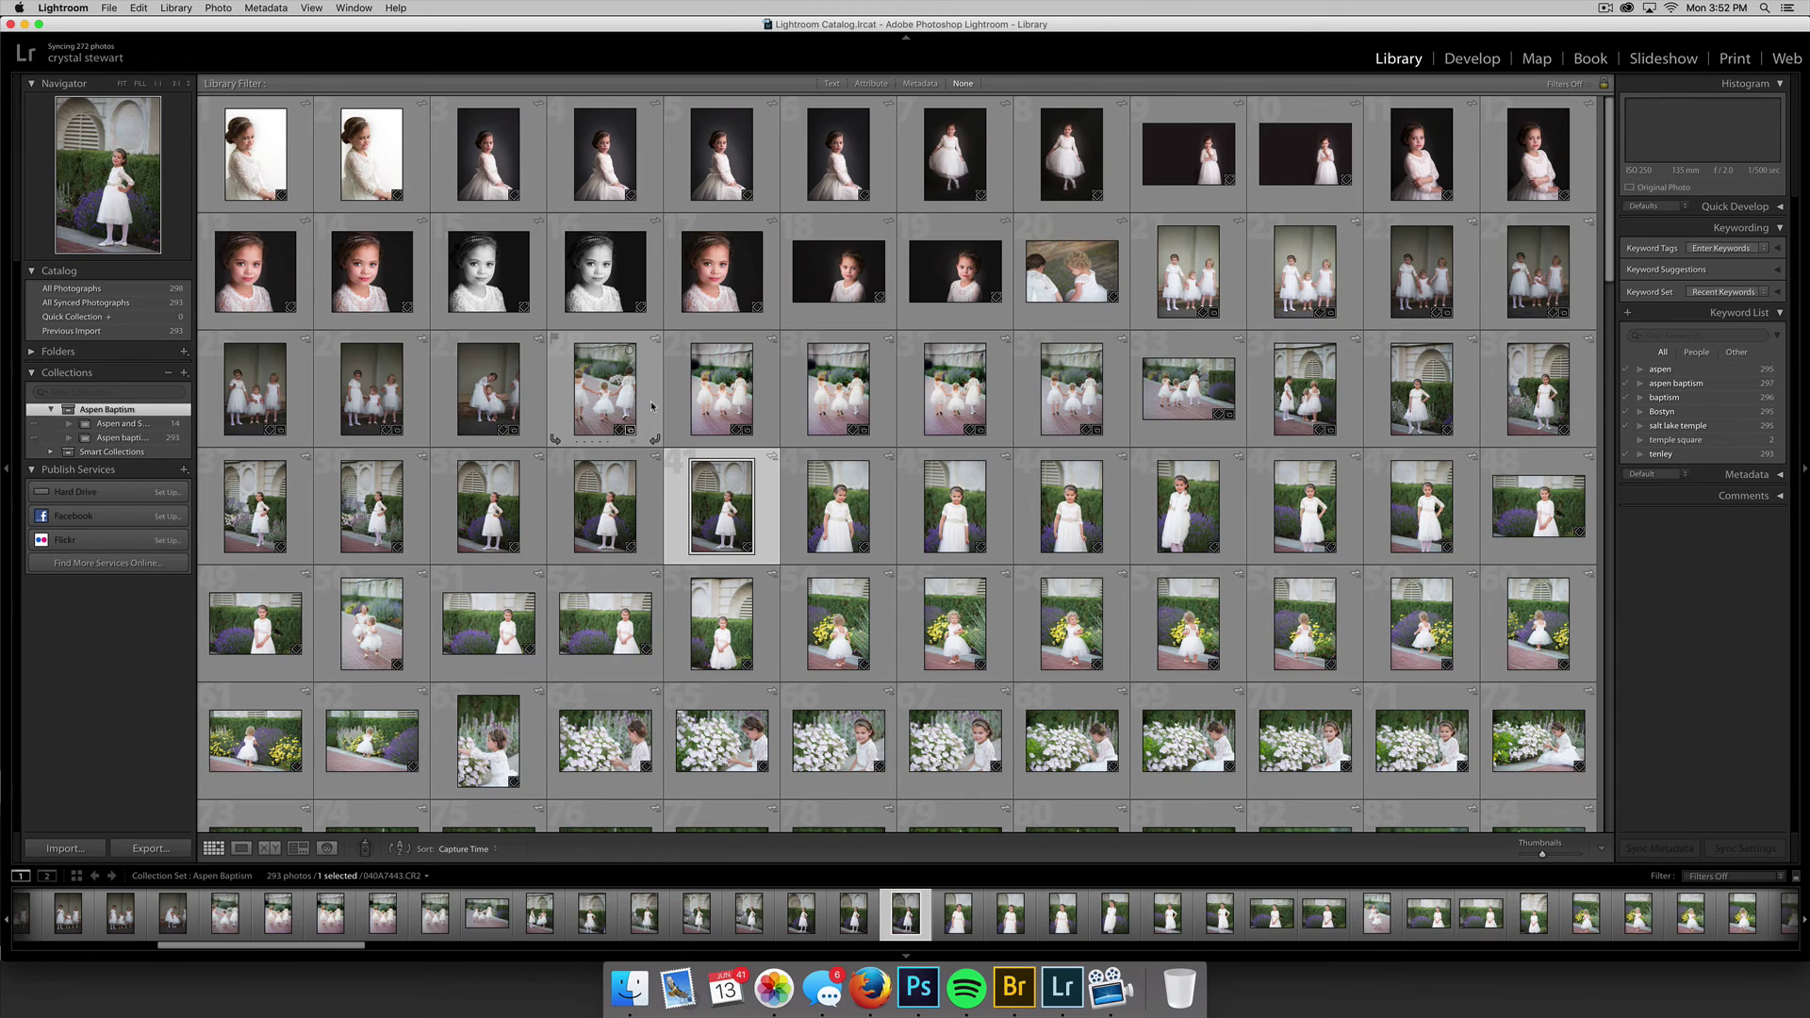
Use the collection badge of the first photo of the girls walking to switch between the "and Sibling" and "baptism - all" collections.
click(627, 432)
click(628, 431)
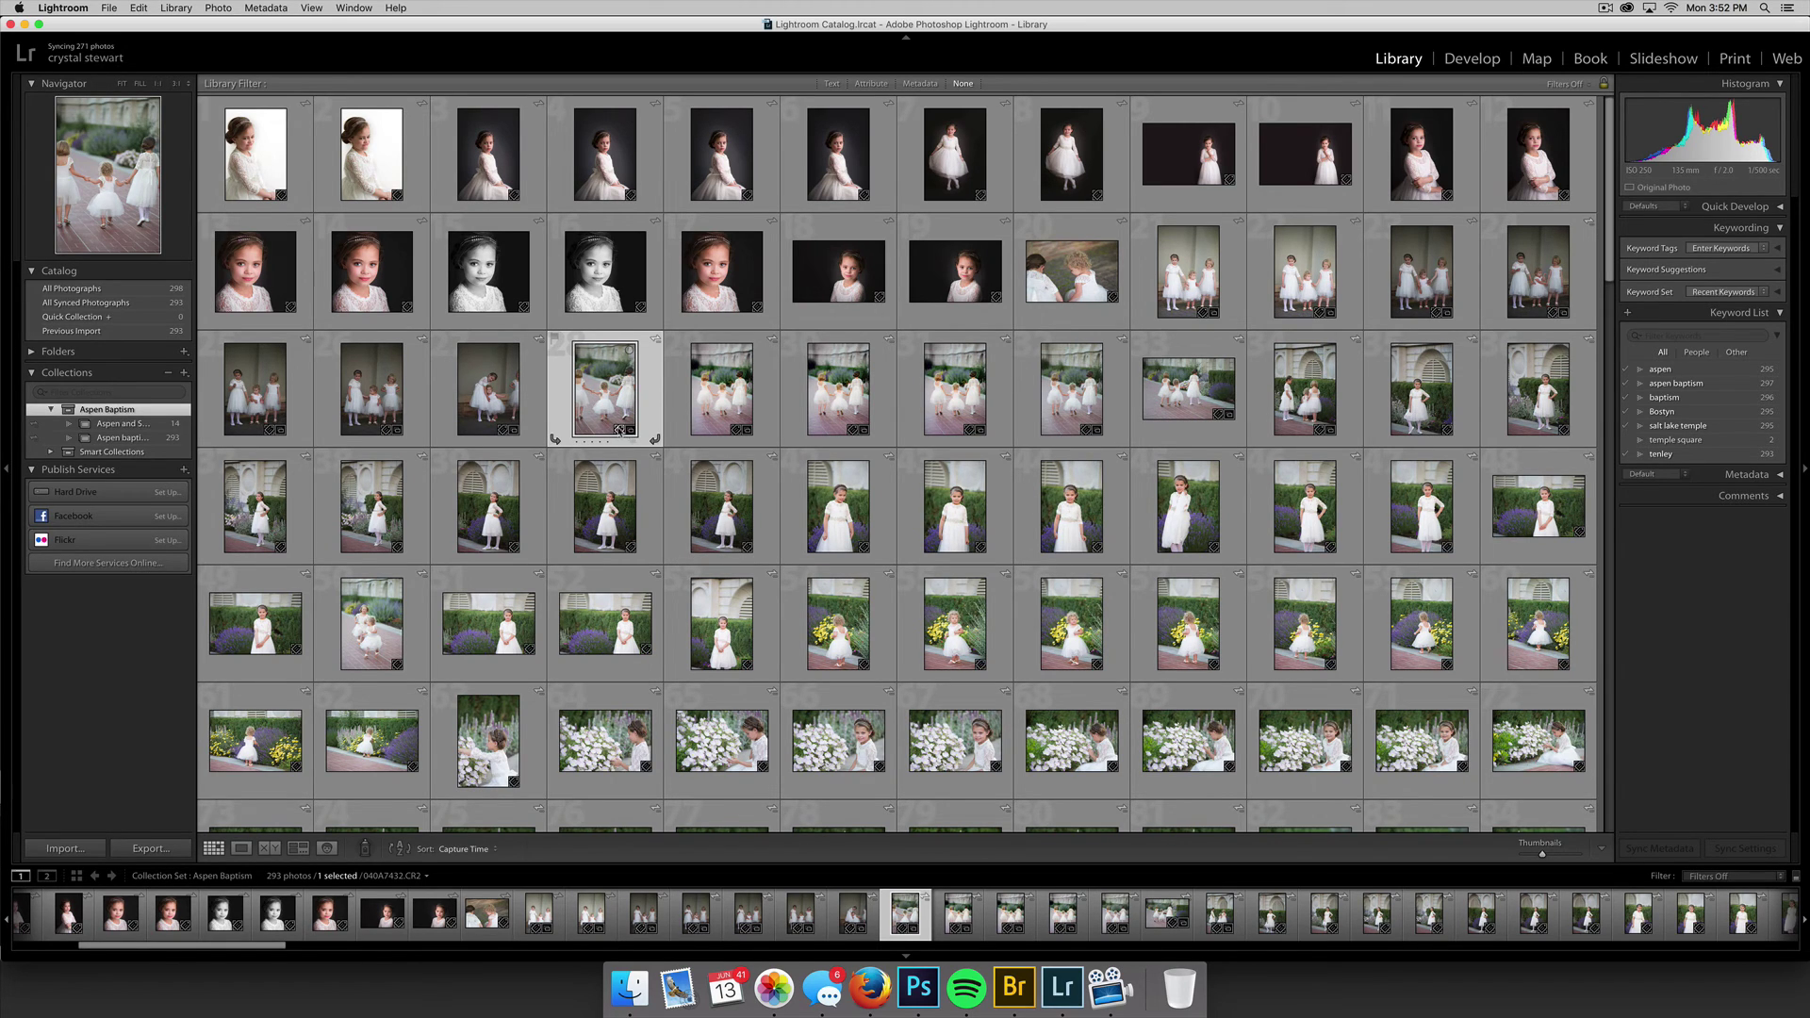
mouse_move(631, 435)
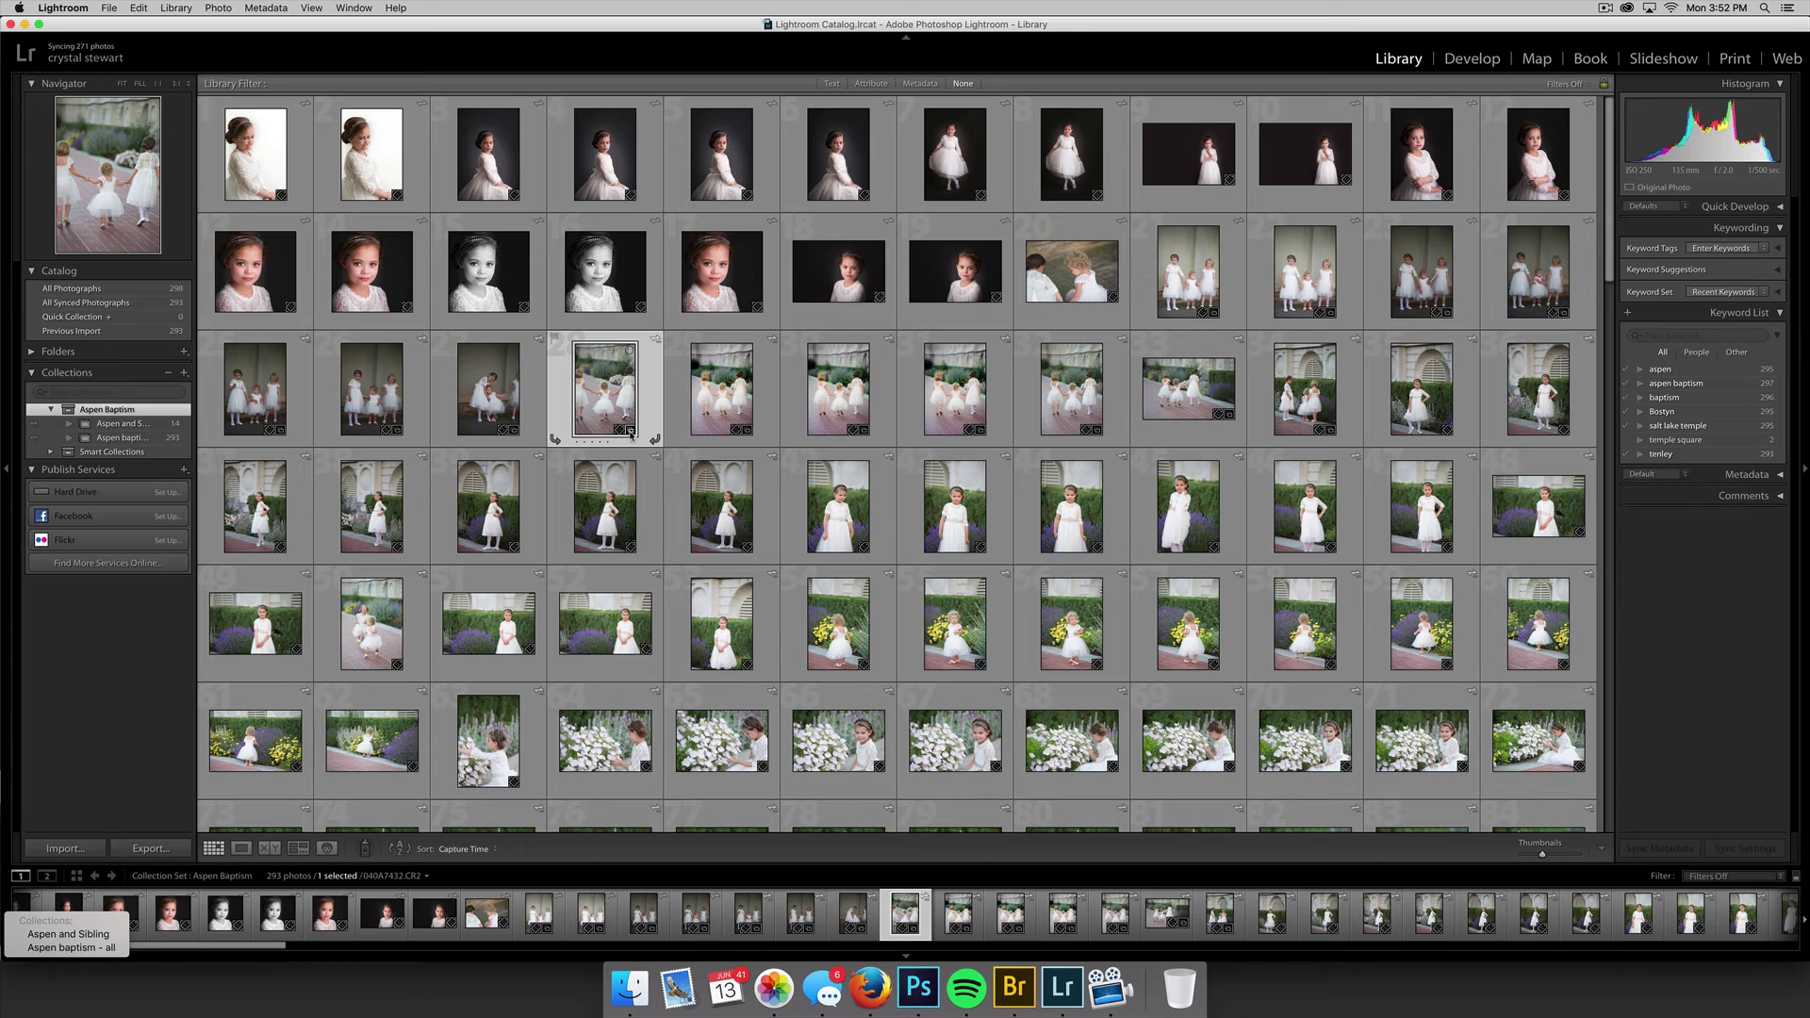
click(95, 940)
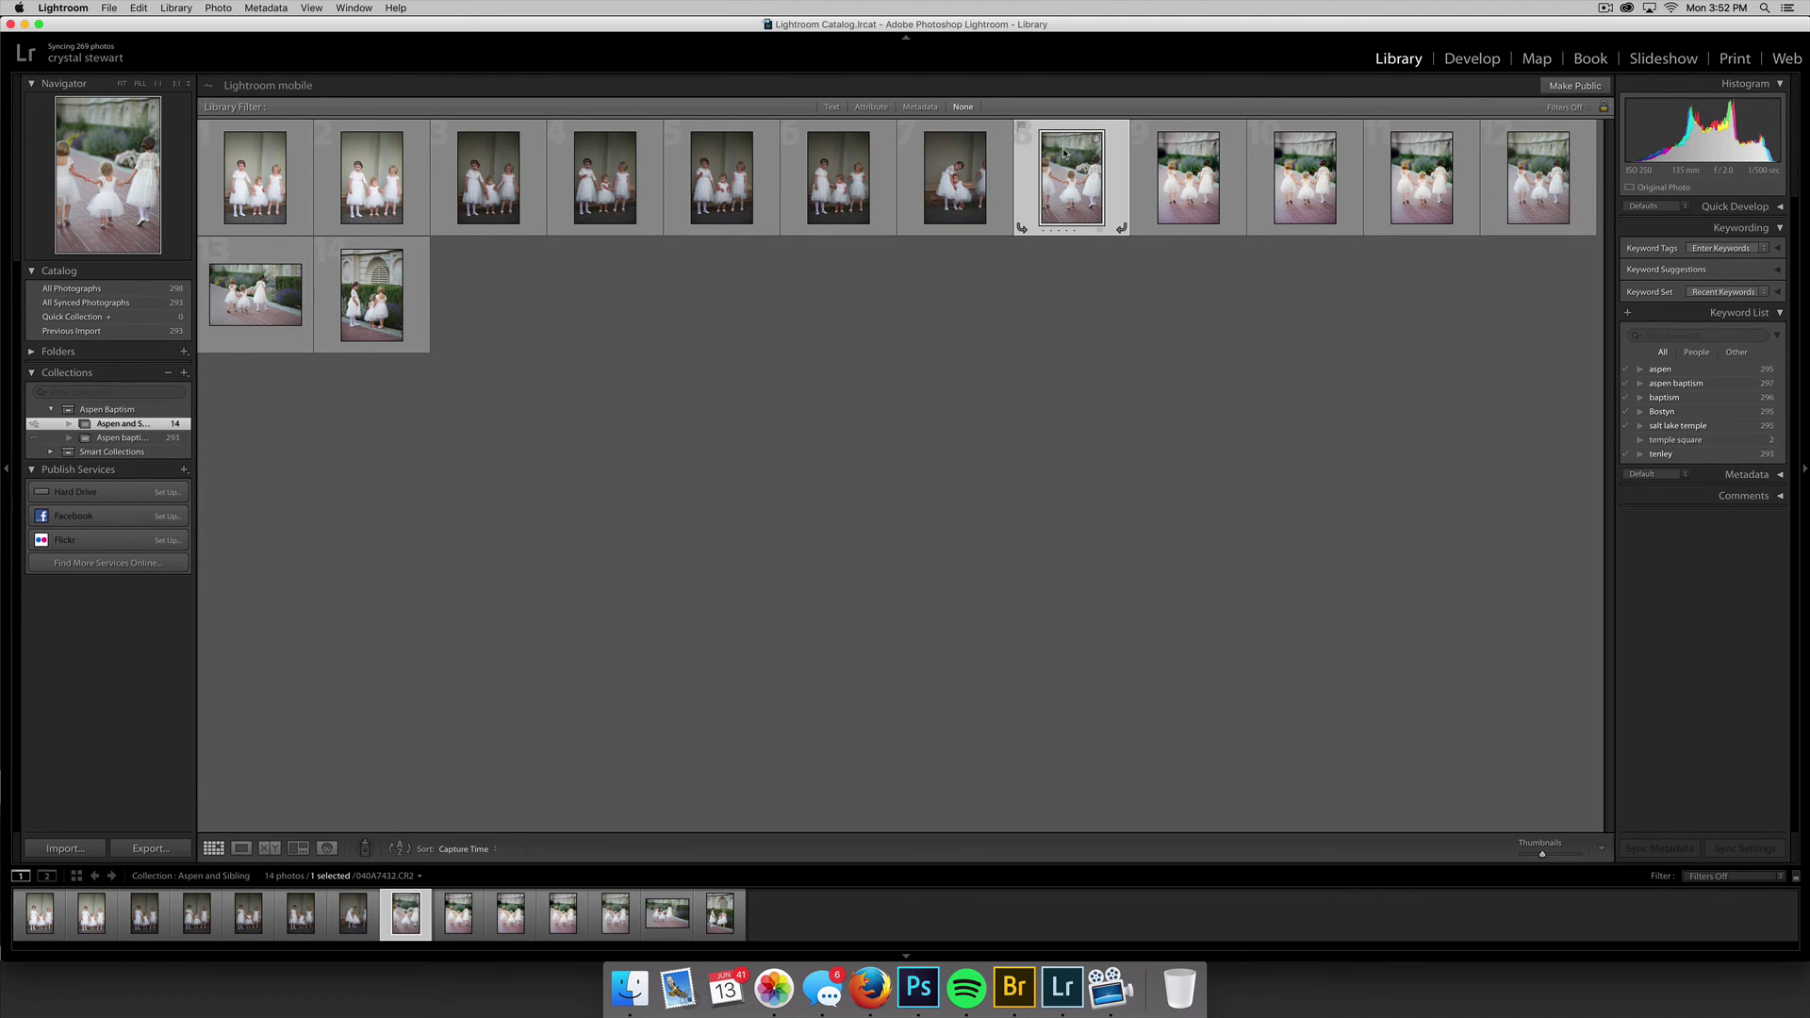
click(1096, 219)
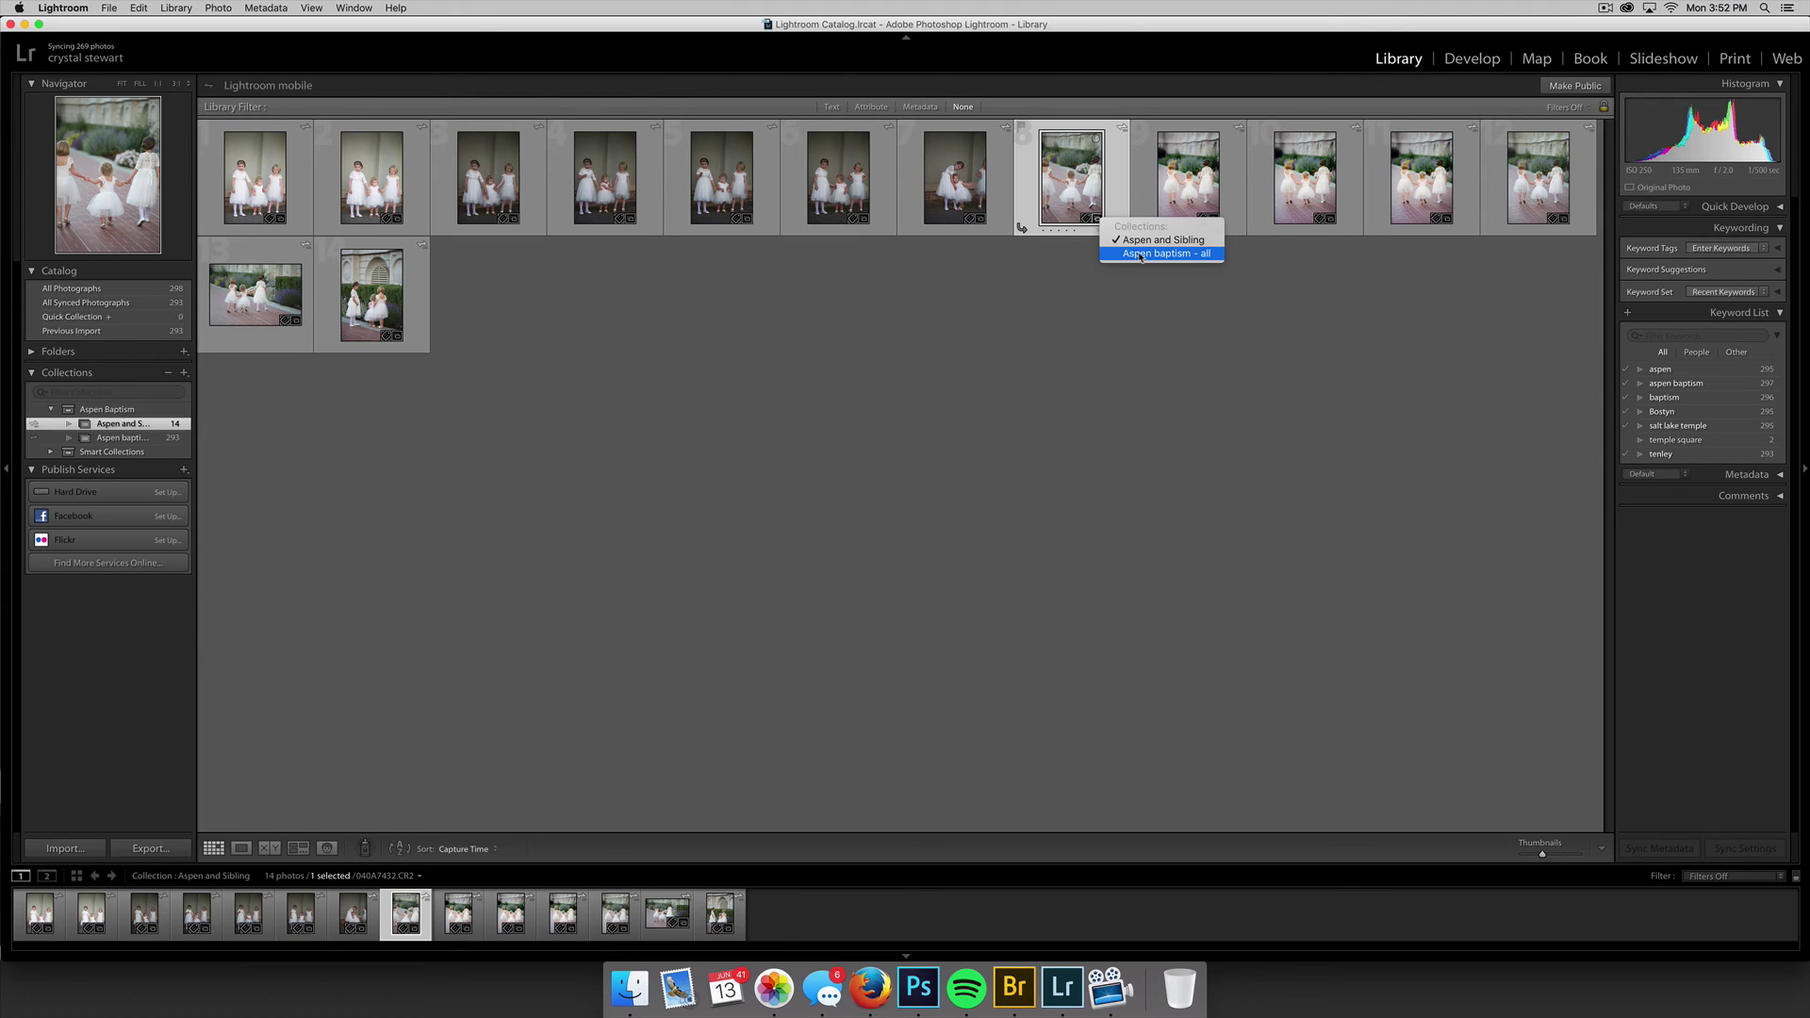
click(1139, 255)
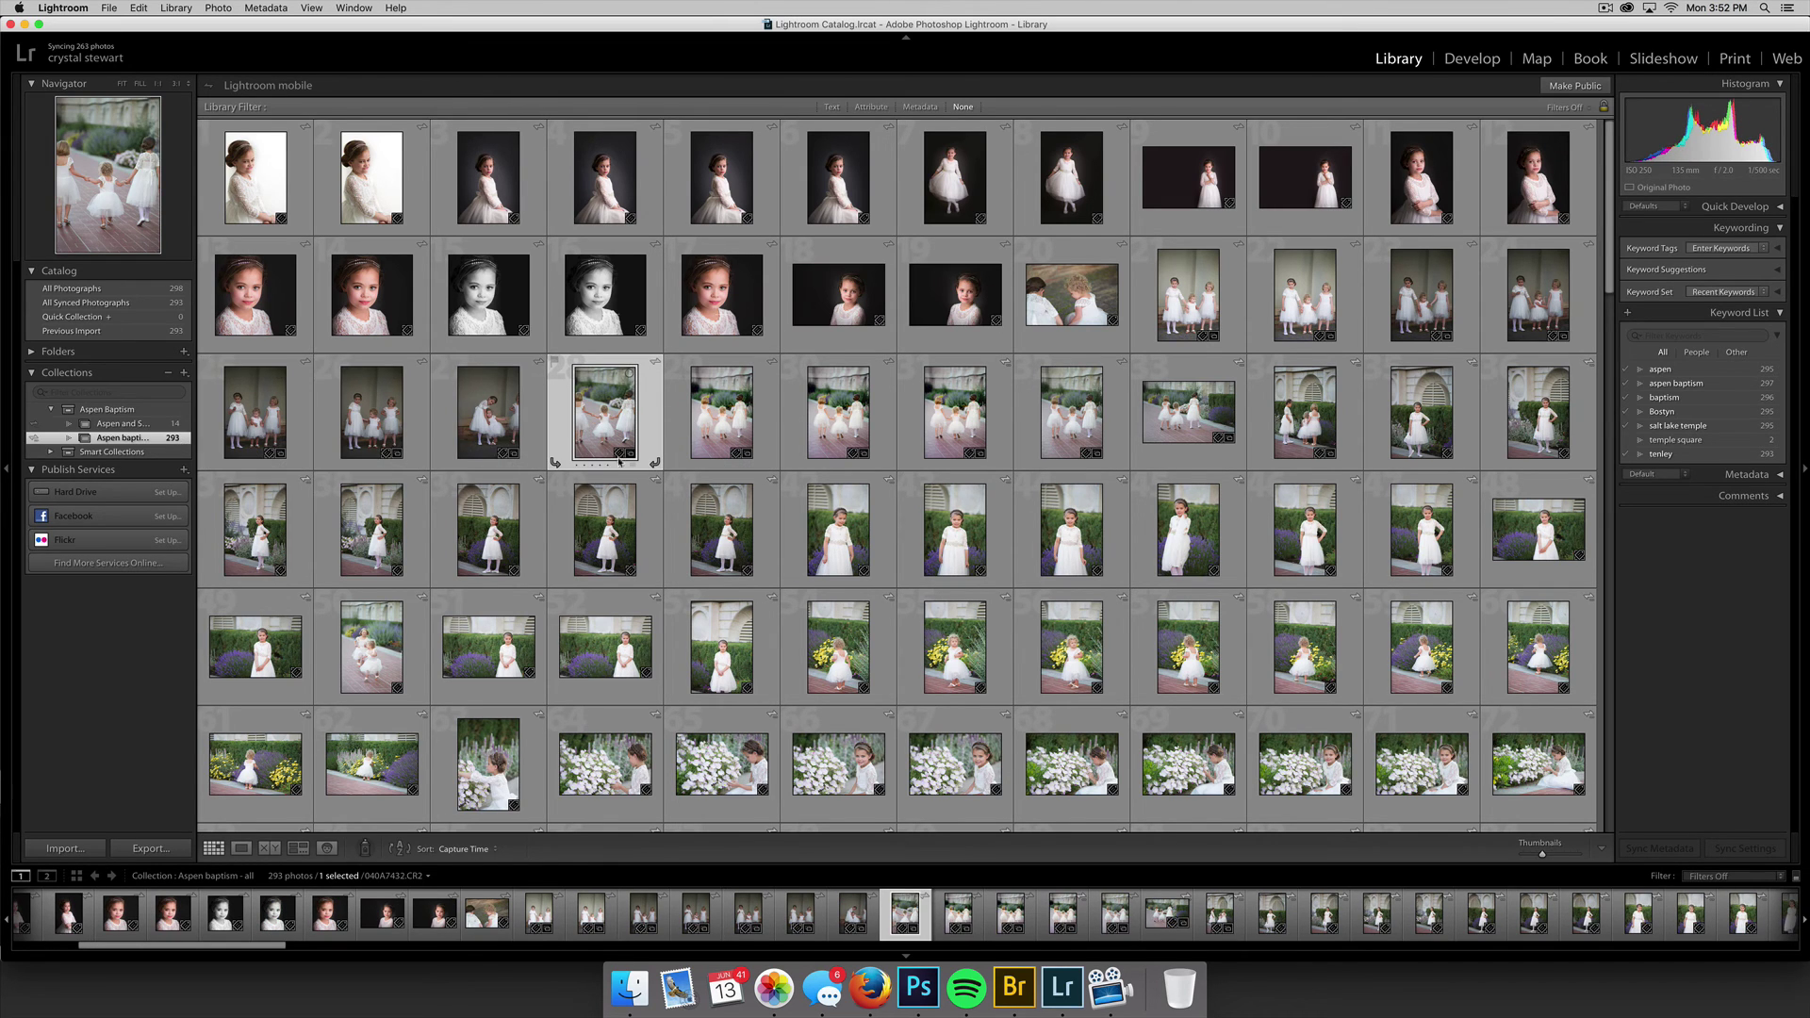
click(91, 960)
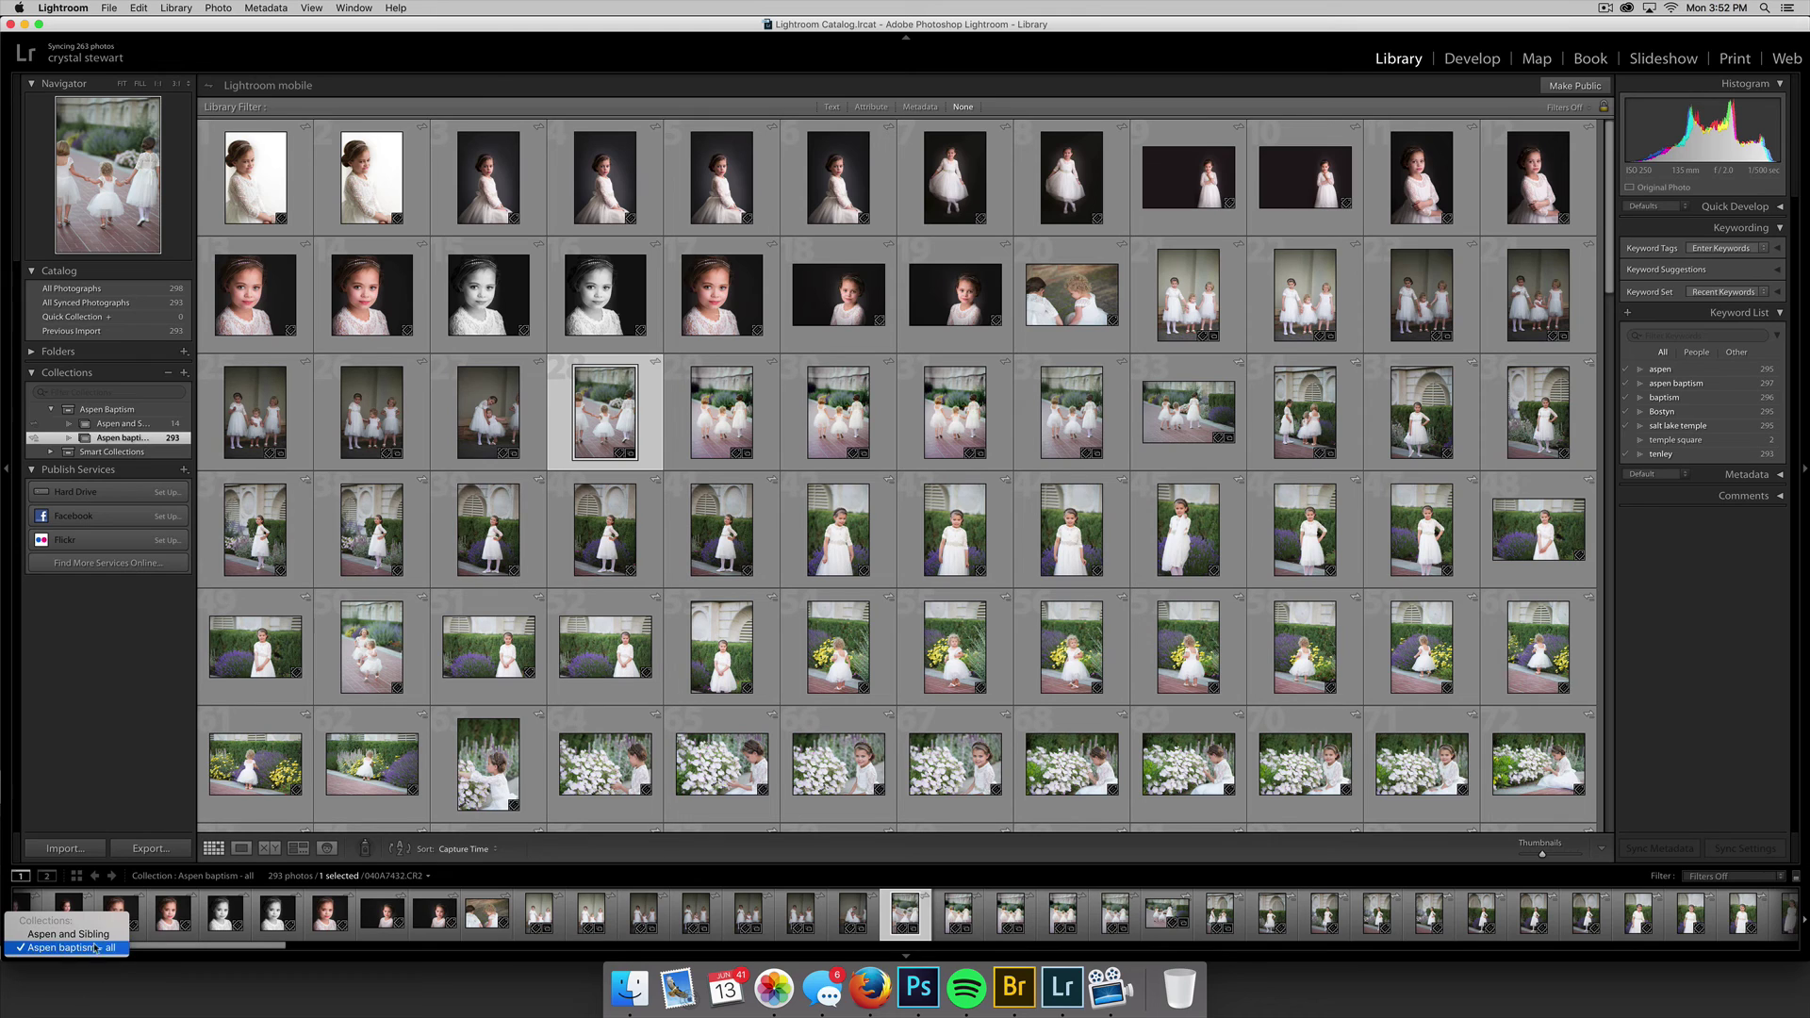
click(100, 935)
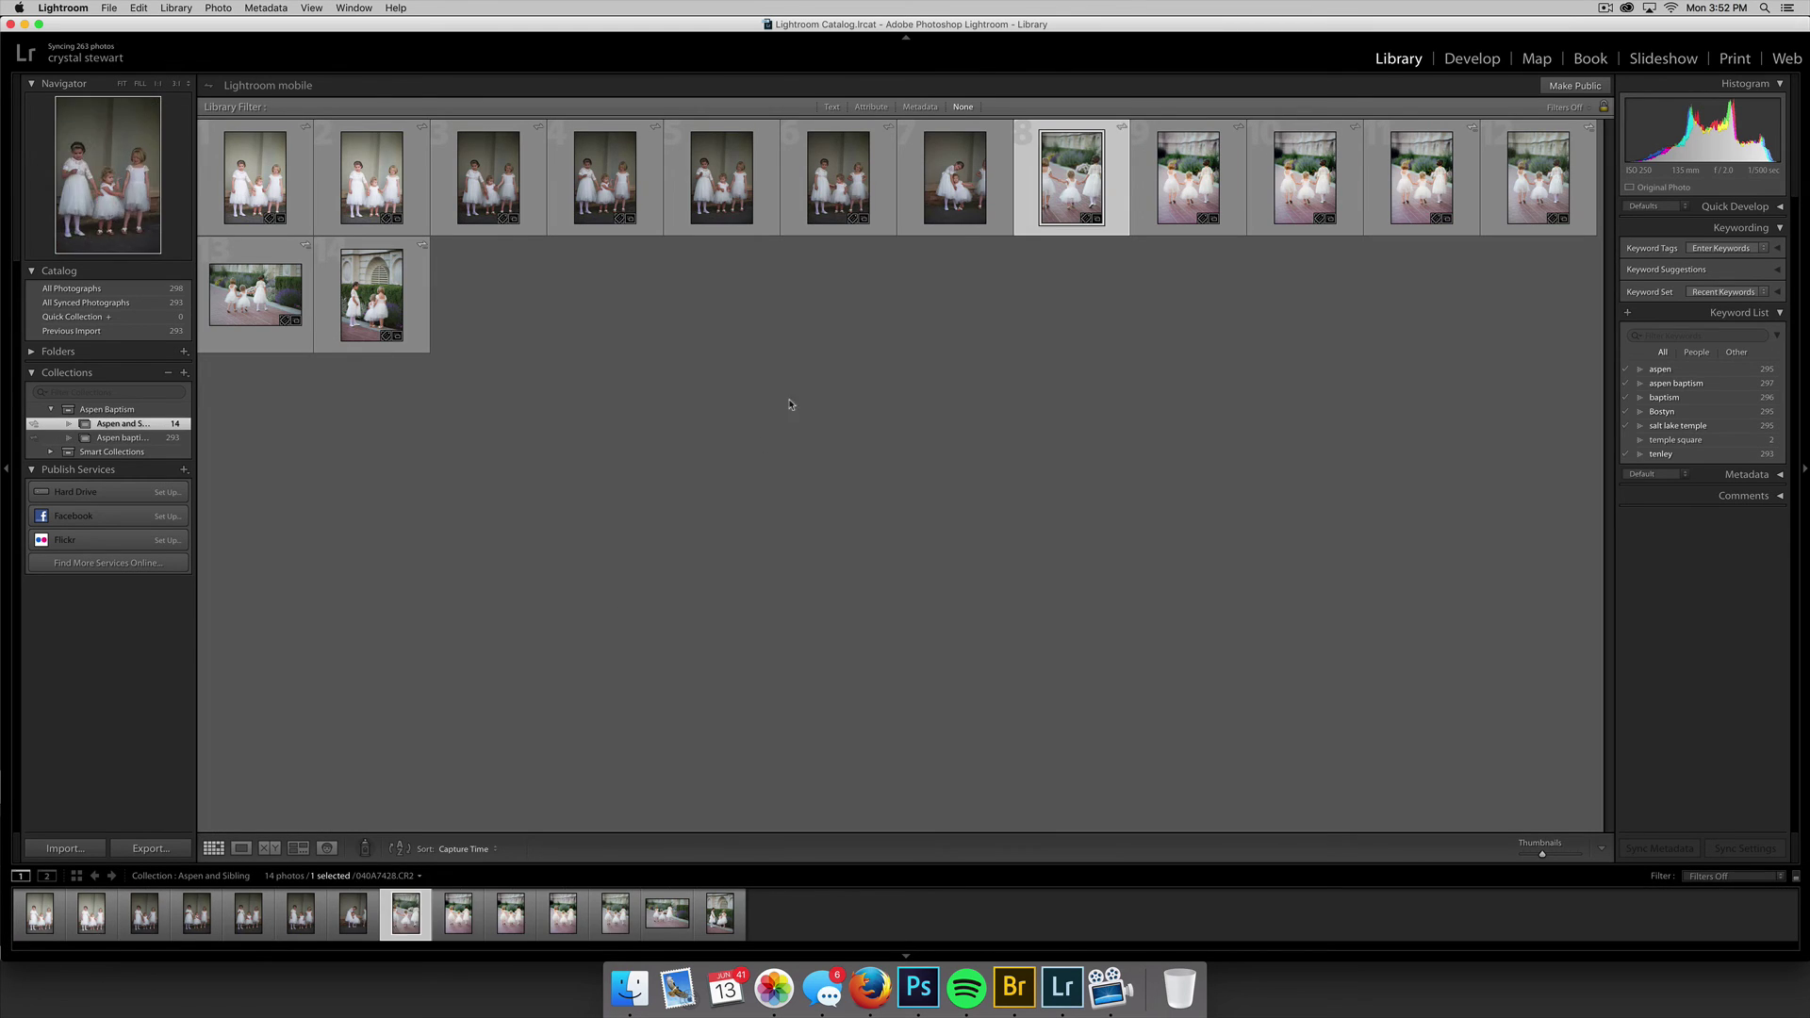
Remove the first photo of the girls walking from the "and Sibling" collection.
click(788, 404)
click(1079, 169)
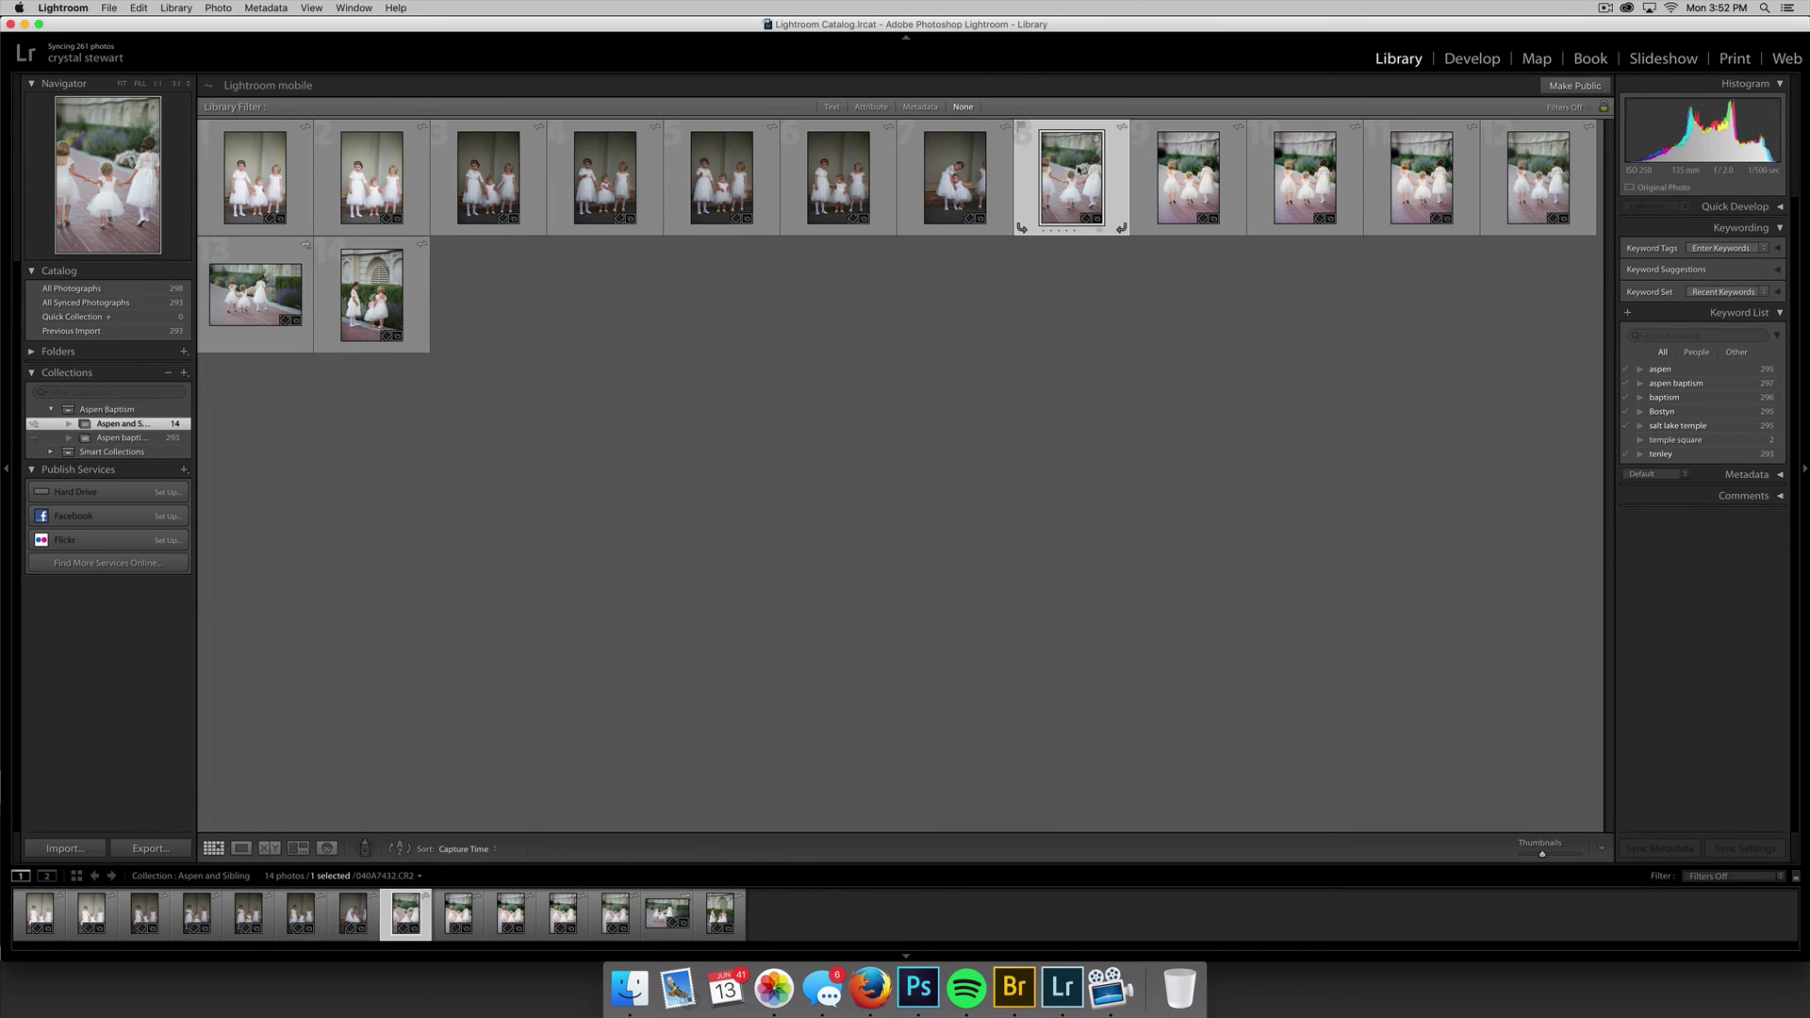
key(Delete)
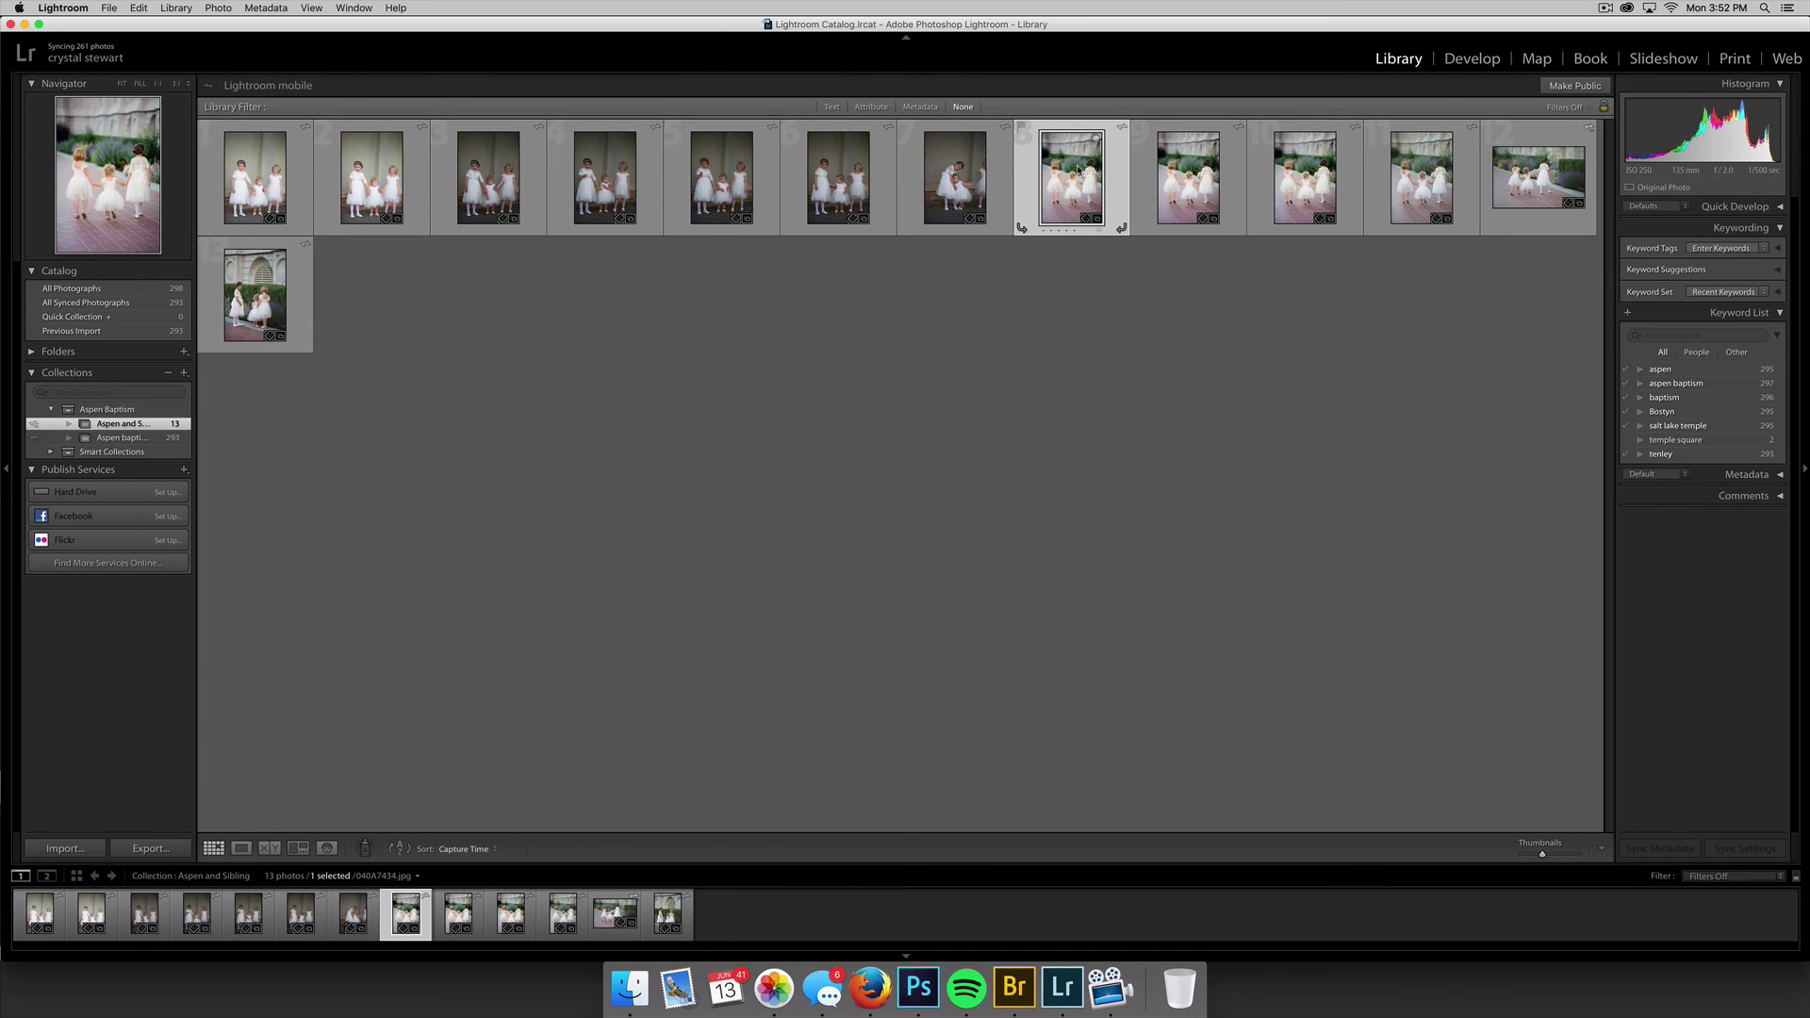
Compare the "baptism - all" and "and Sibling" collections, removing the next walking photo from the sibling collection as well.
click(118, 437)
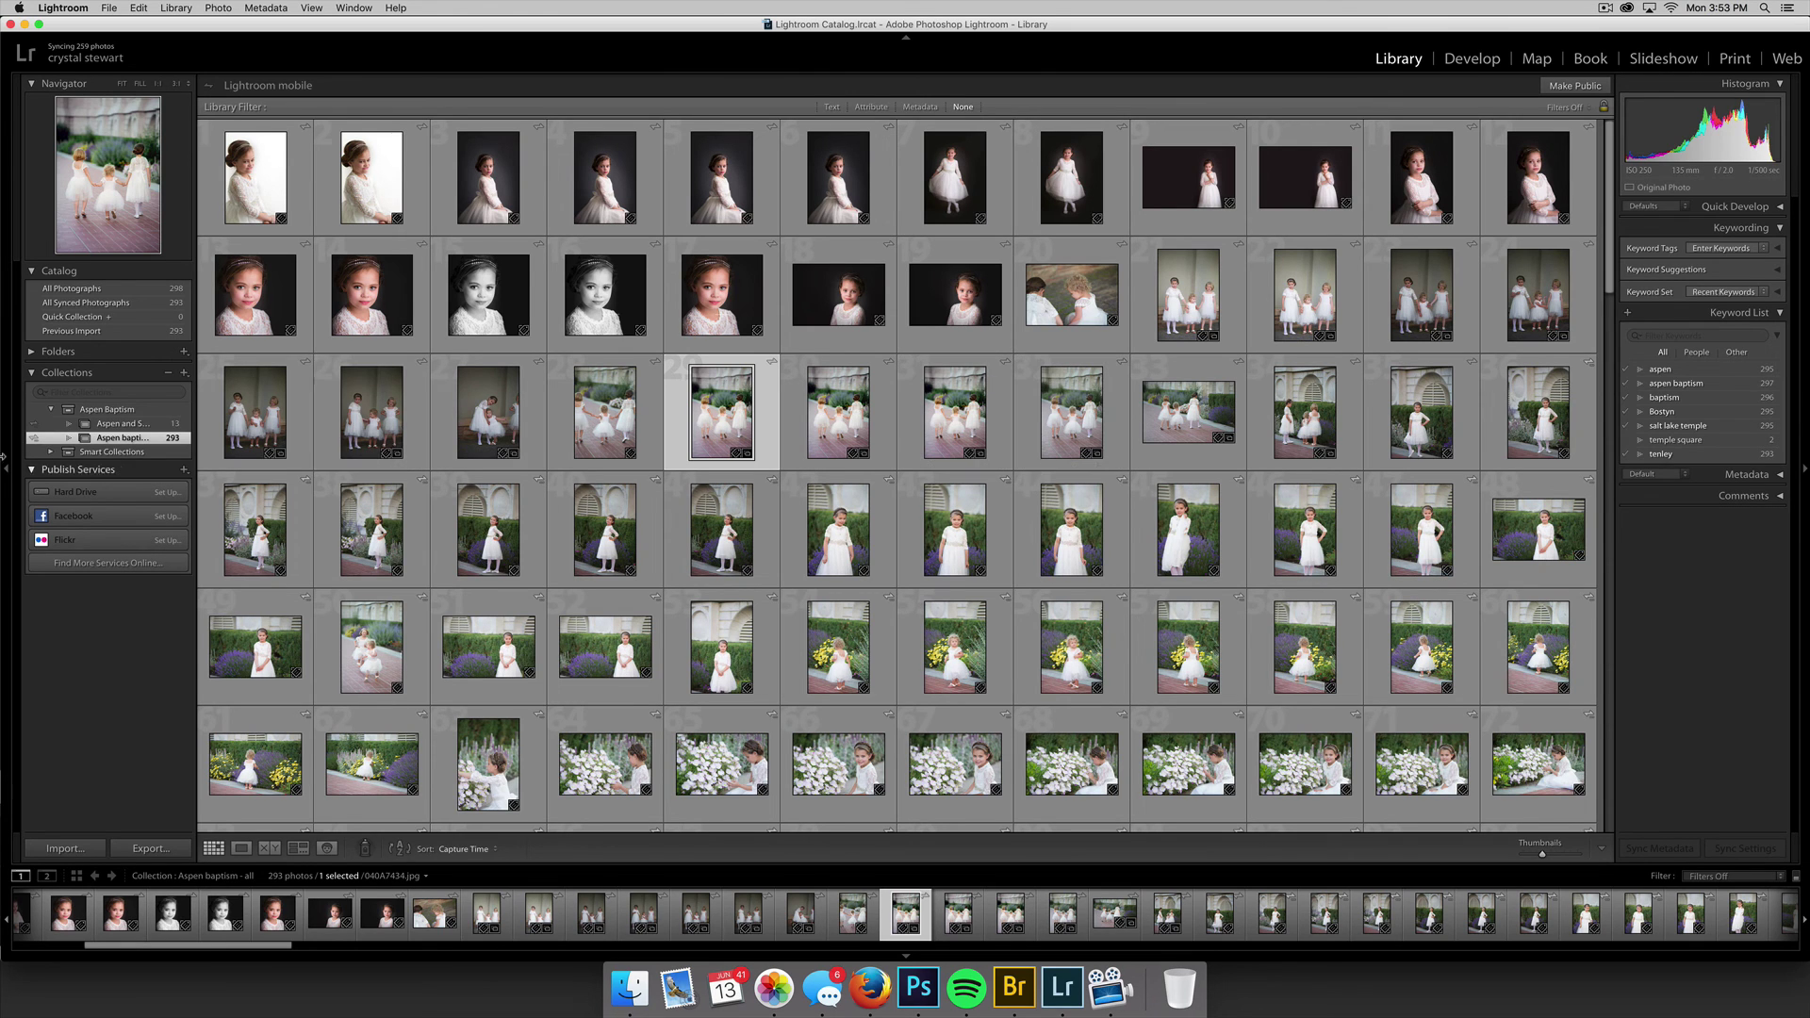
click(146, 425)
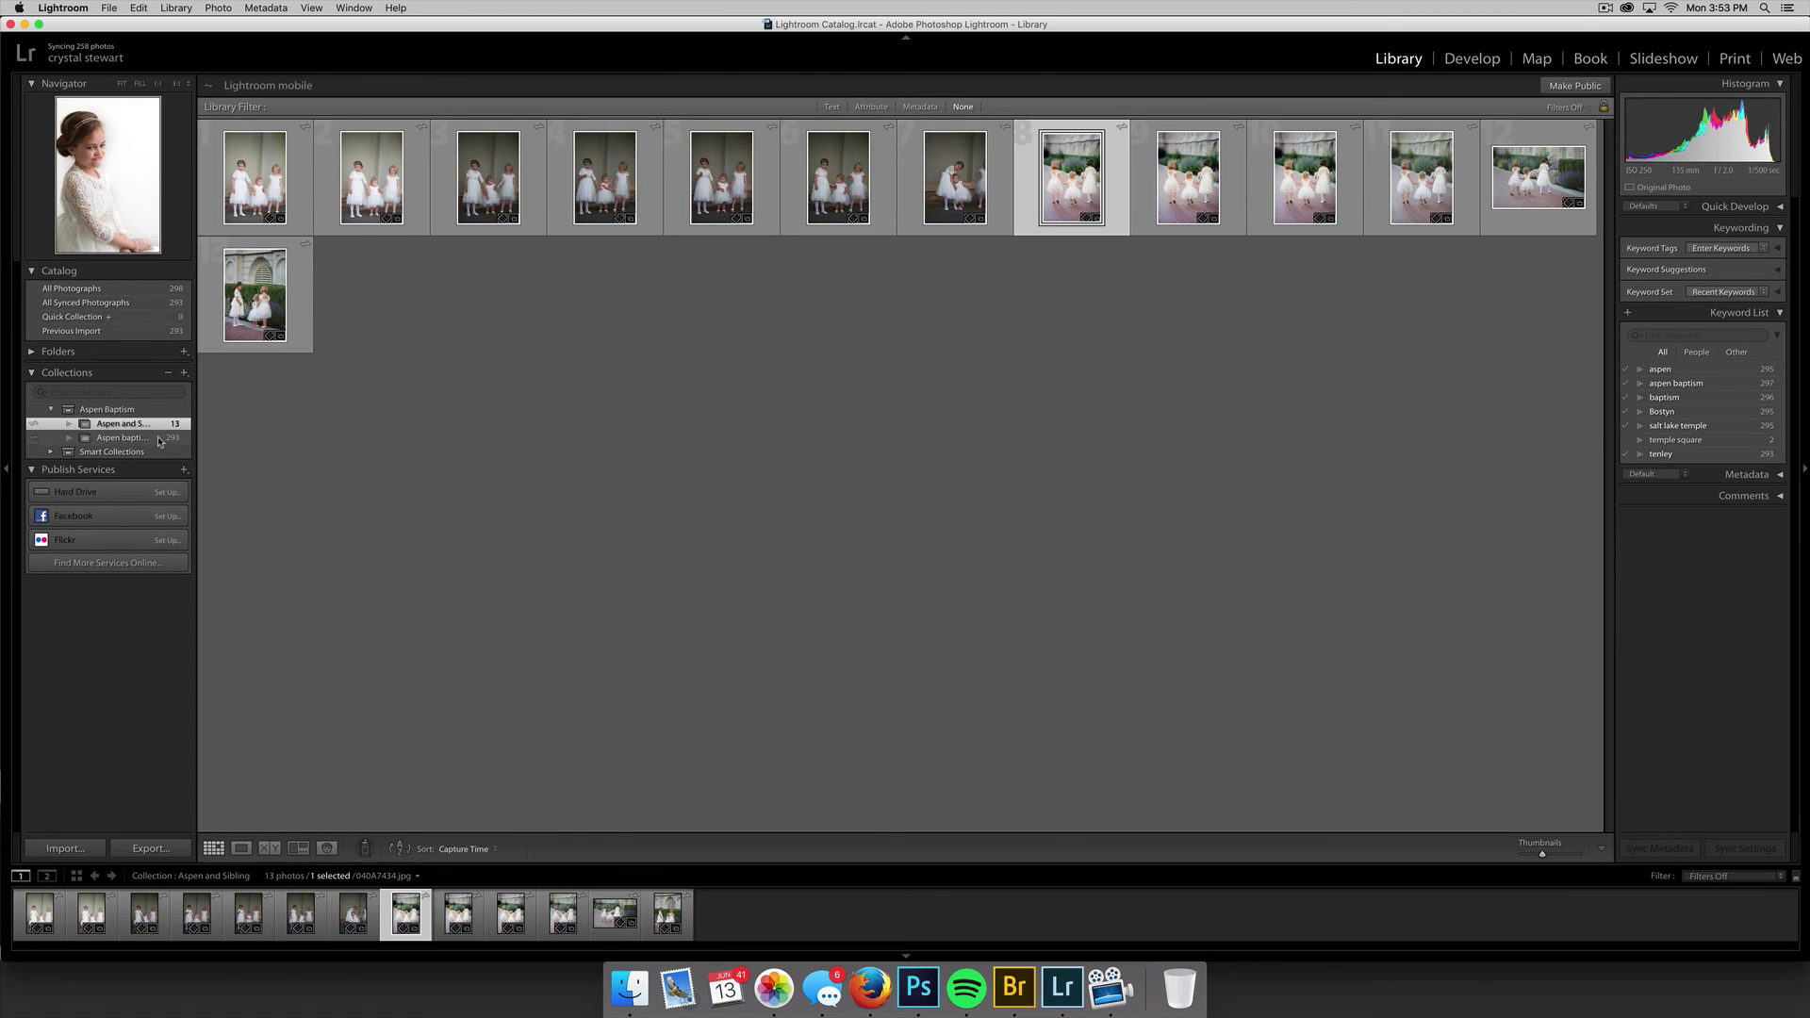
click(152, 439)
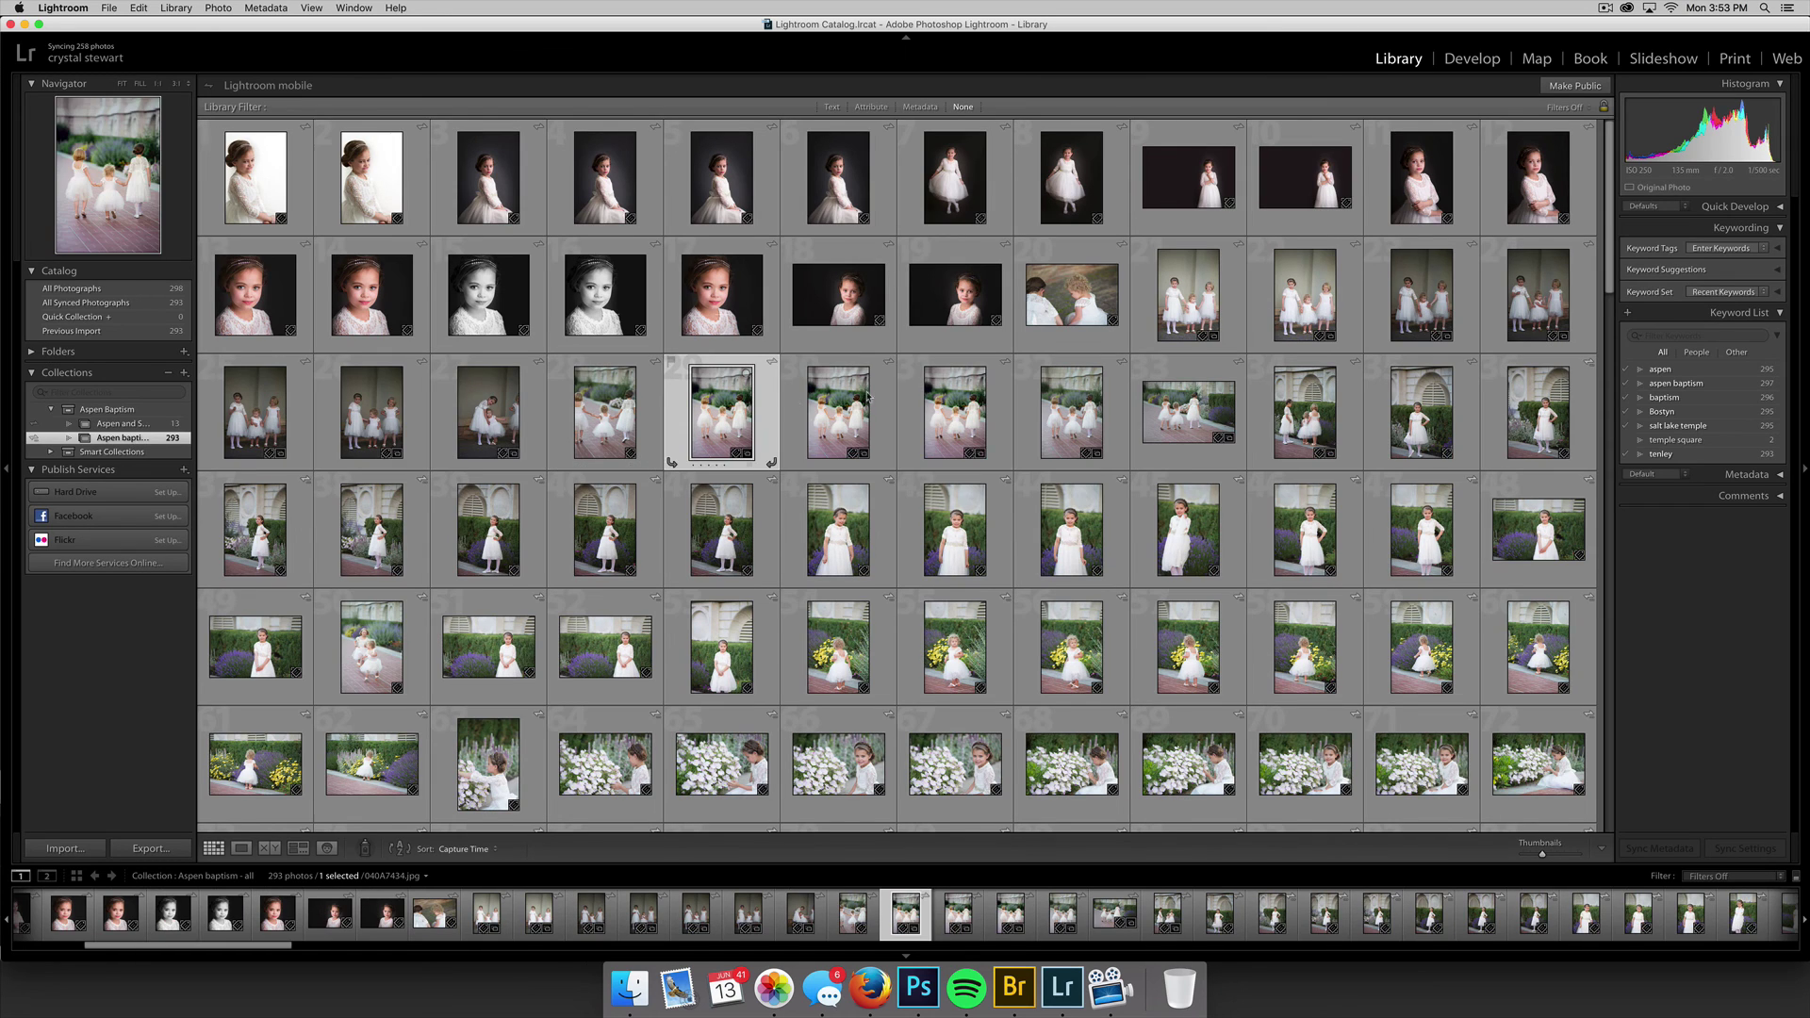
click(125, 424)
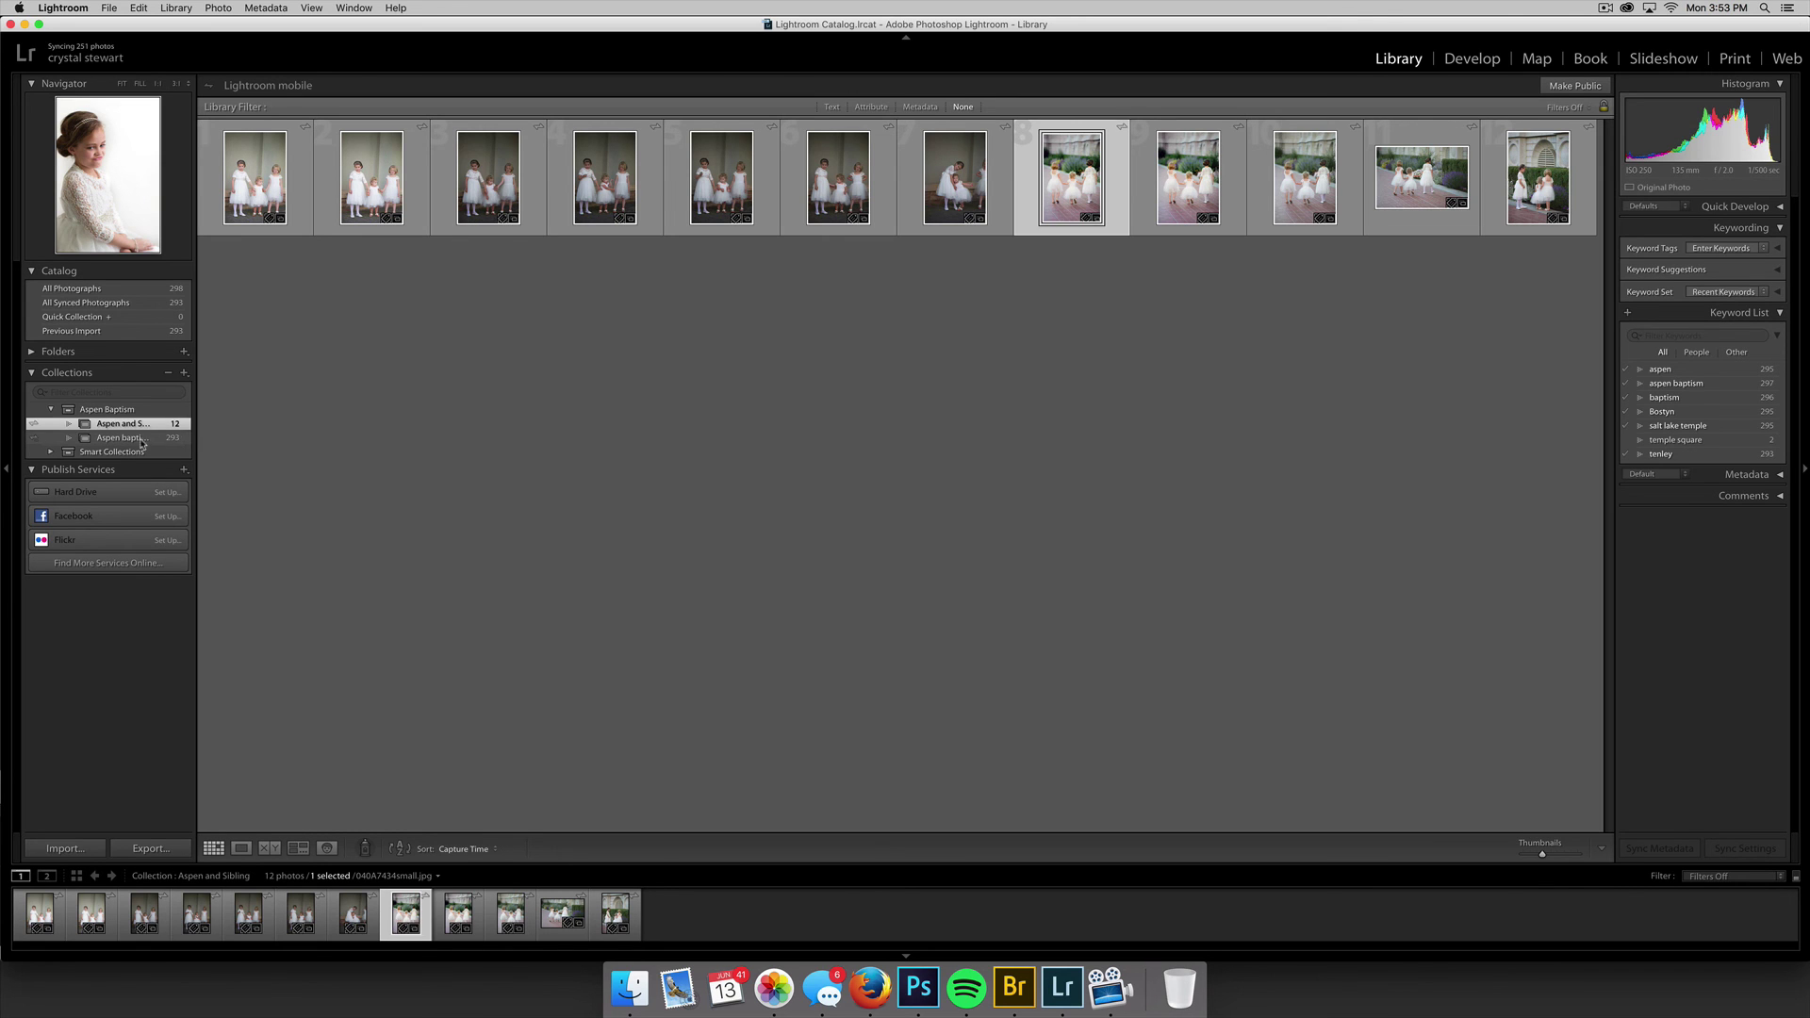
click(139, 438)
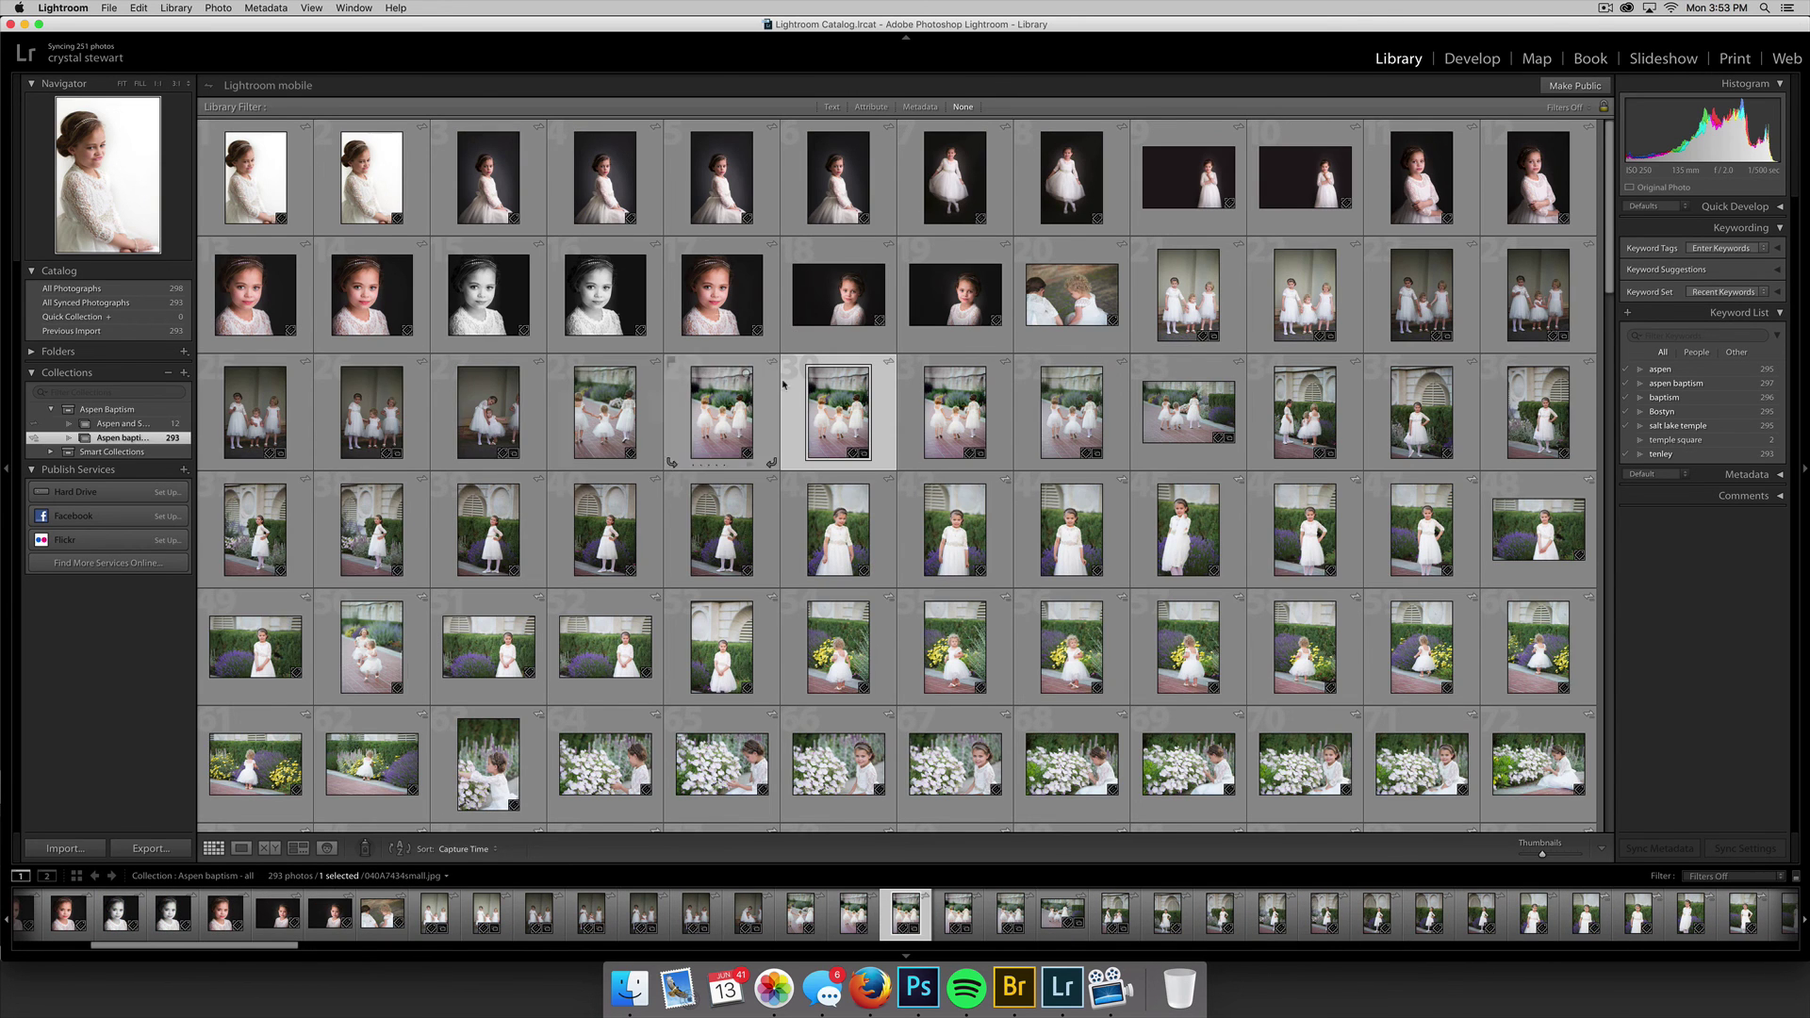